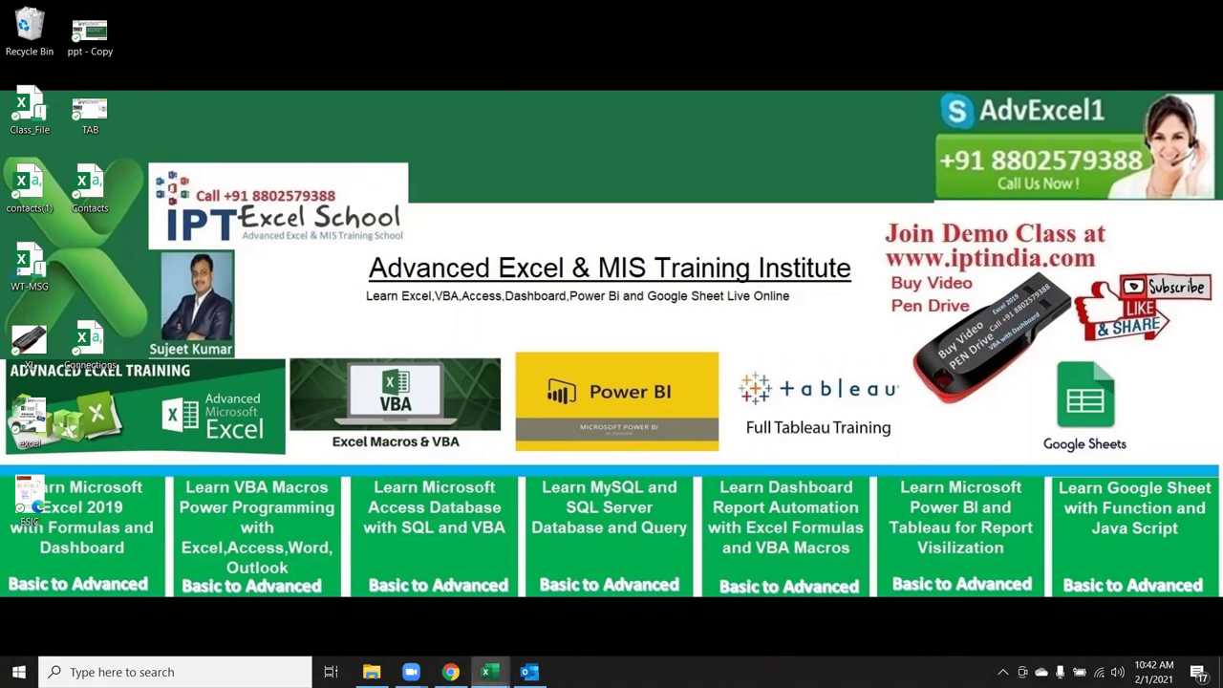
Step: Copy the Name-to-Total block B1:K22 from the DIR sheet of the DDT workbook
mouse_move(490, 669)
click(724, 594)
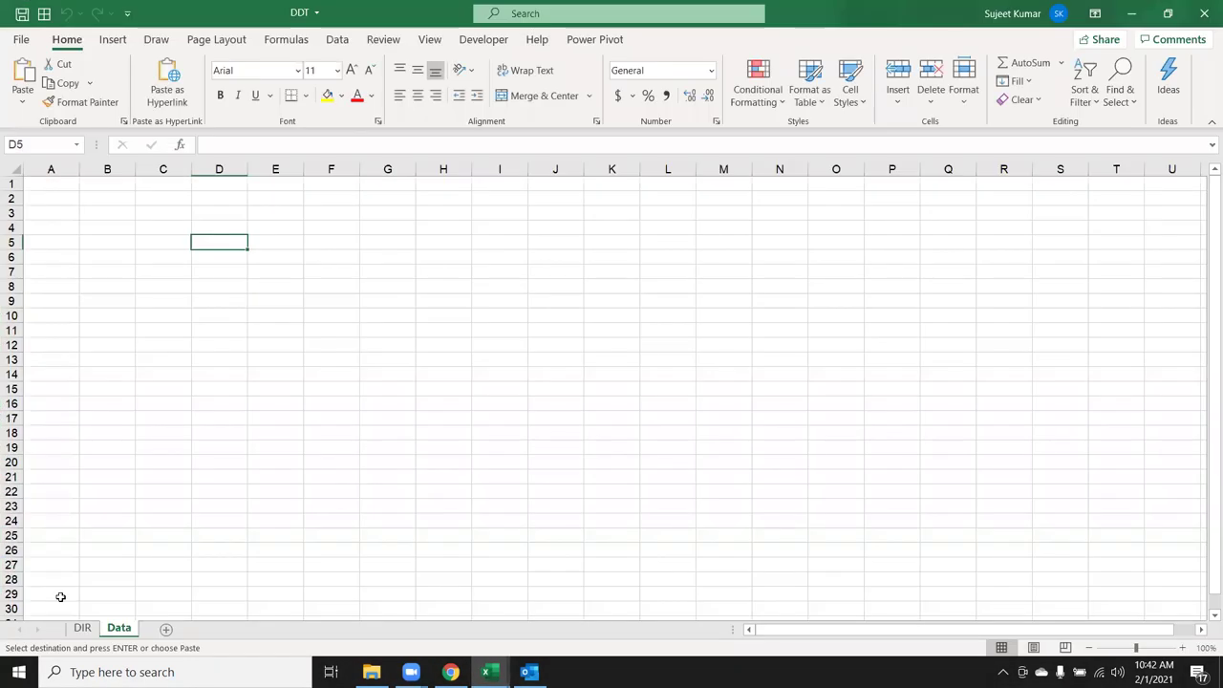
click(82, 629)
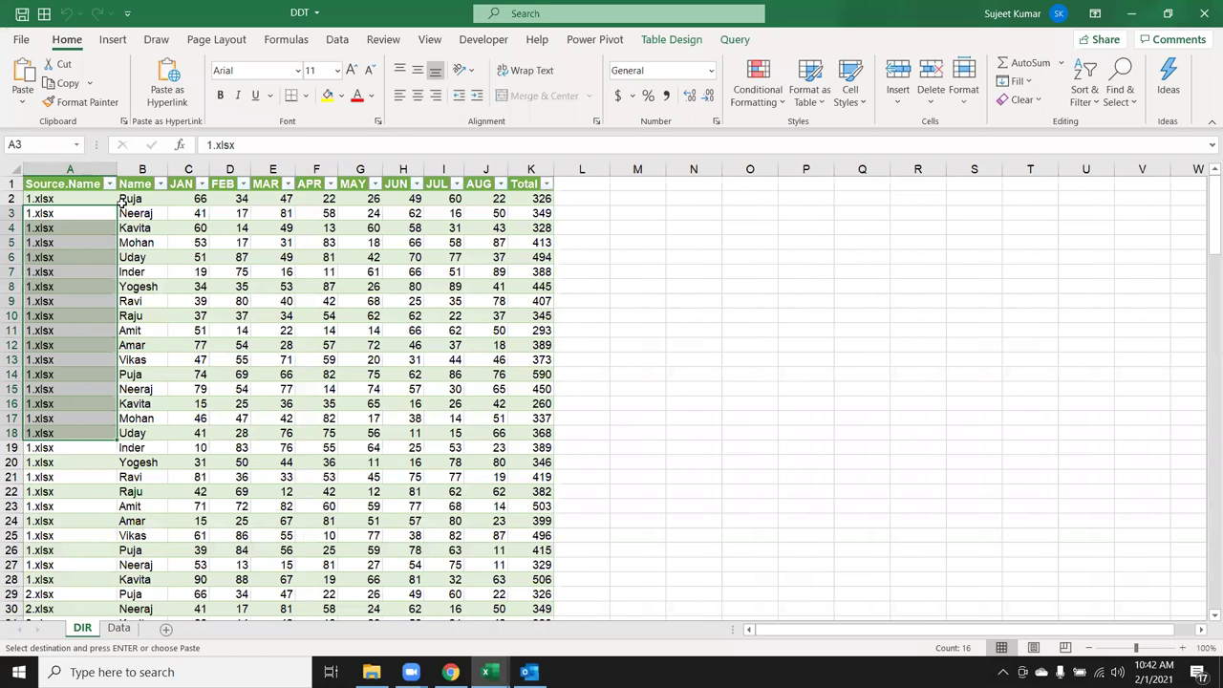
drag(142, 188, 533, 491)
key(ctrl+c)
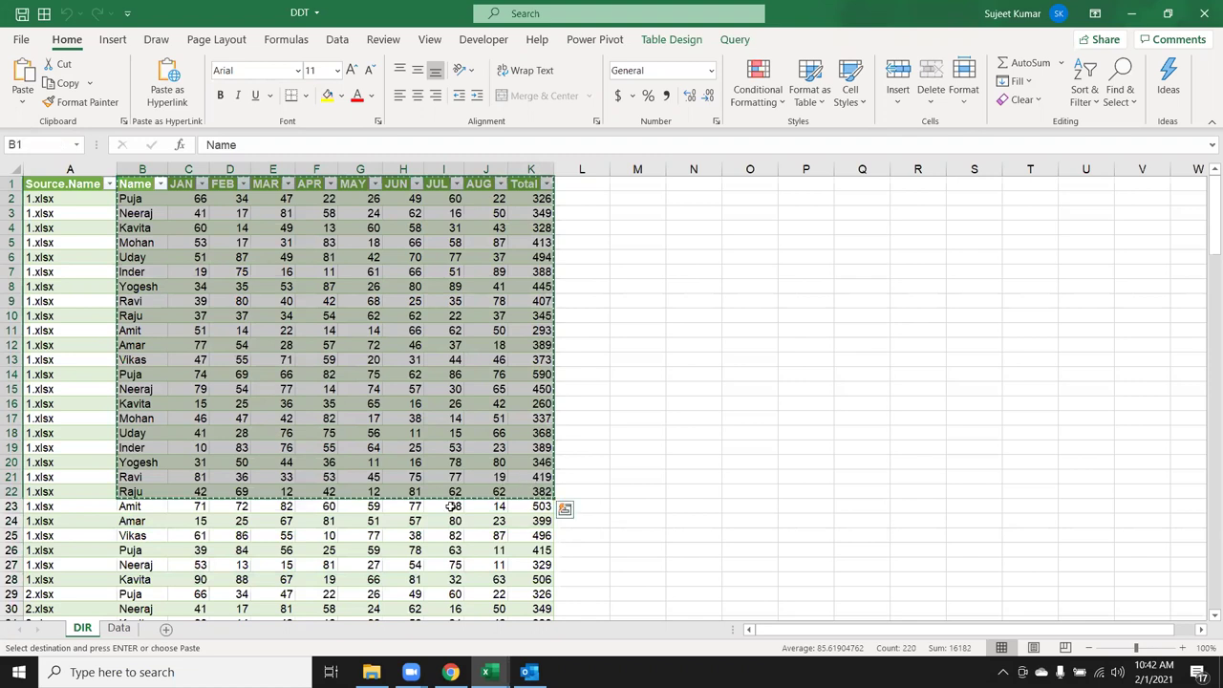
Step: Paste the block at A1 of a new Sheet1 and type Puja in M9
click(168, 629)
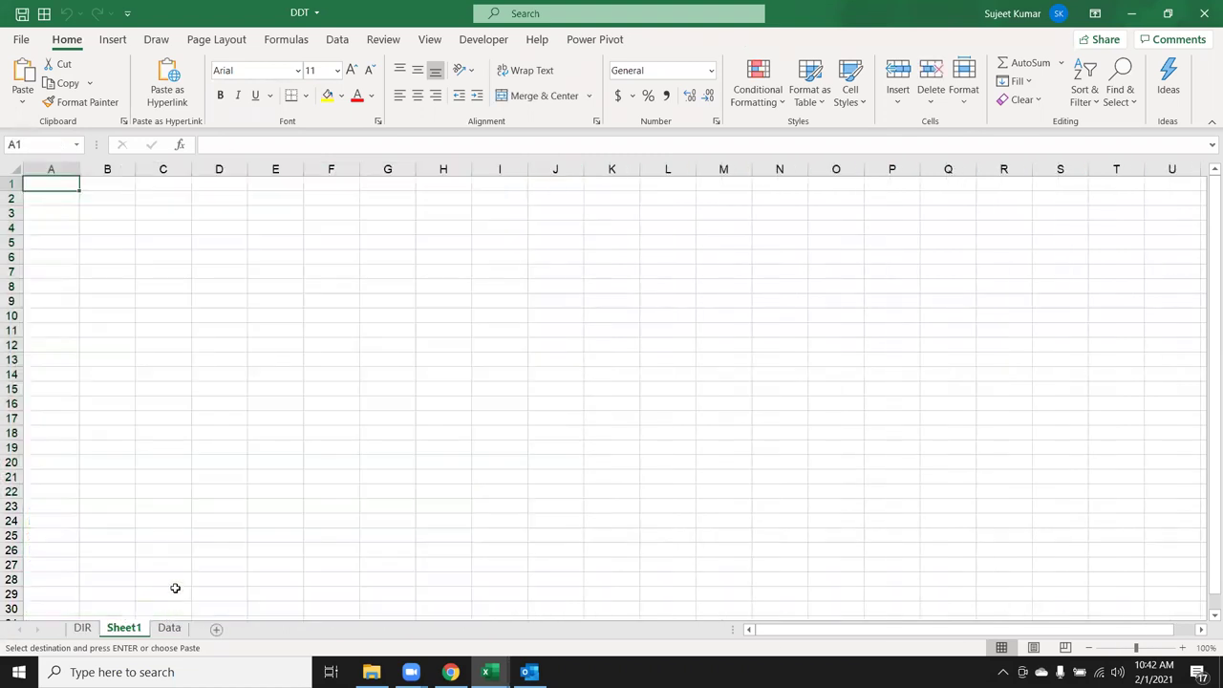
key(ctrl+v)
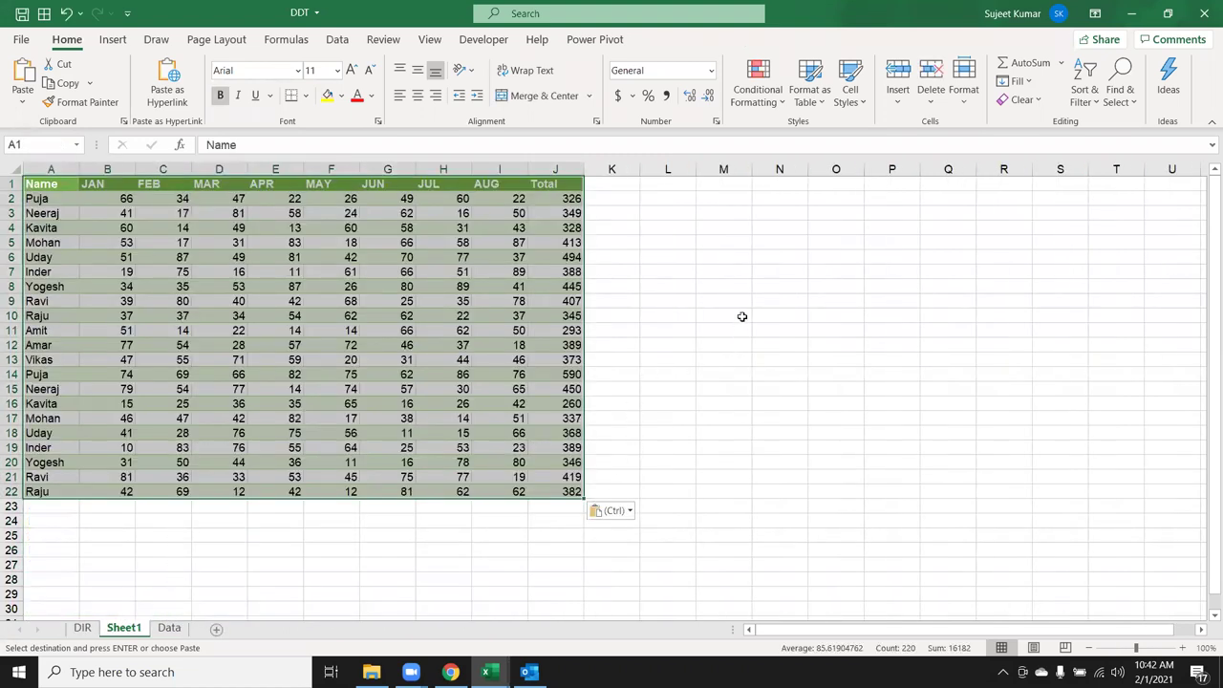
click(701, 295)
text(Puja)
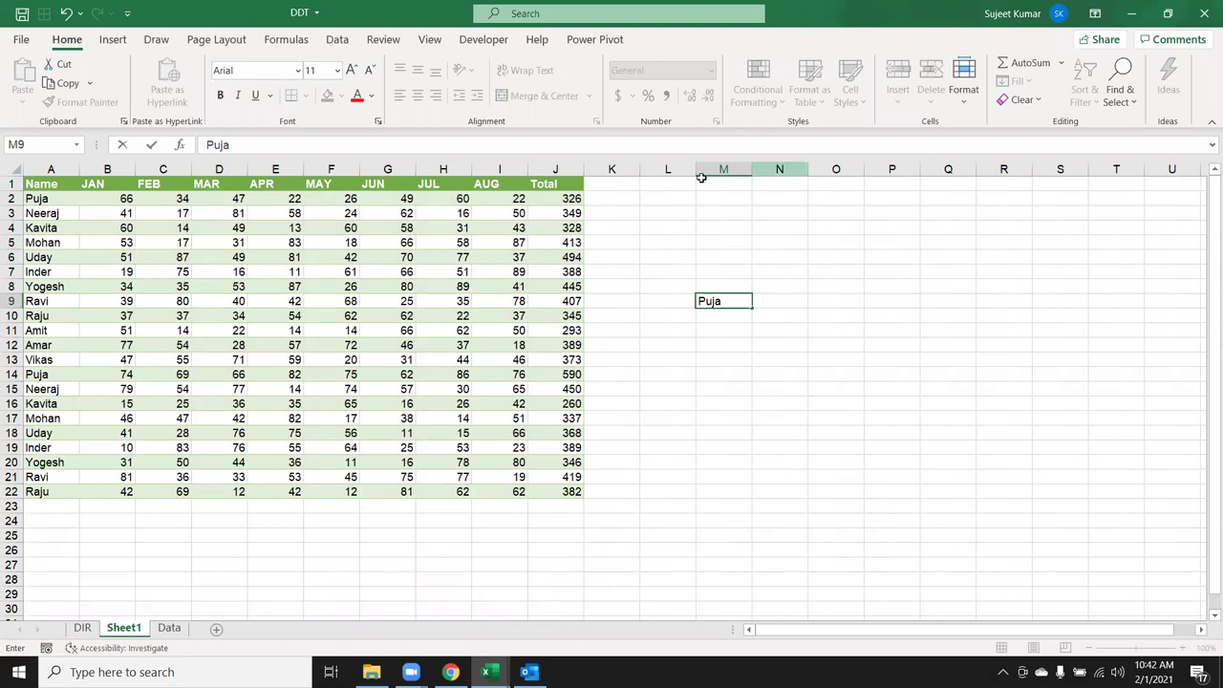
Step: Enter =VLOOKUP(M9,A:J,10,0) in N9 to return Puja's total of 326
click(769, 301)
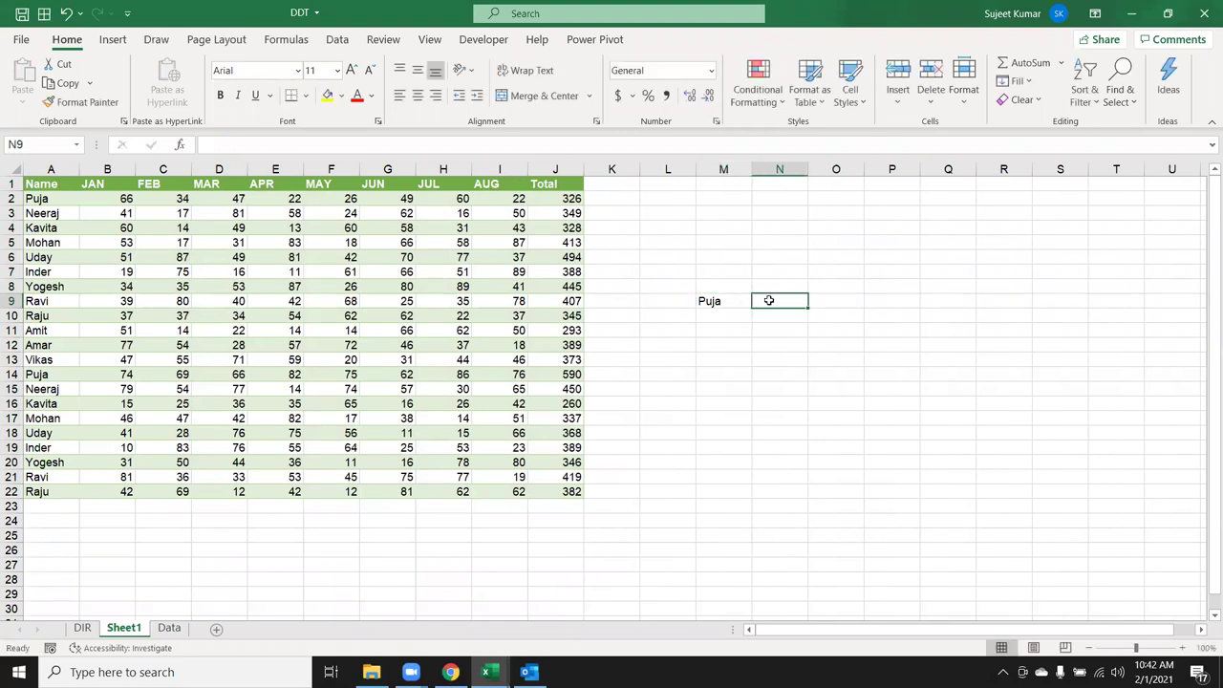
text(=vl)
key(Tab)
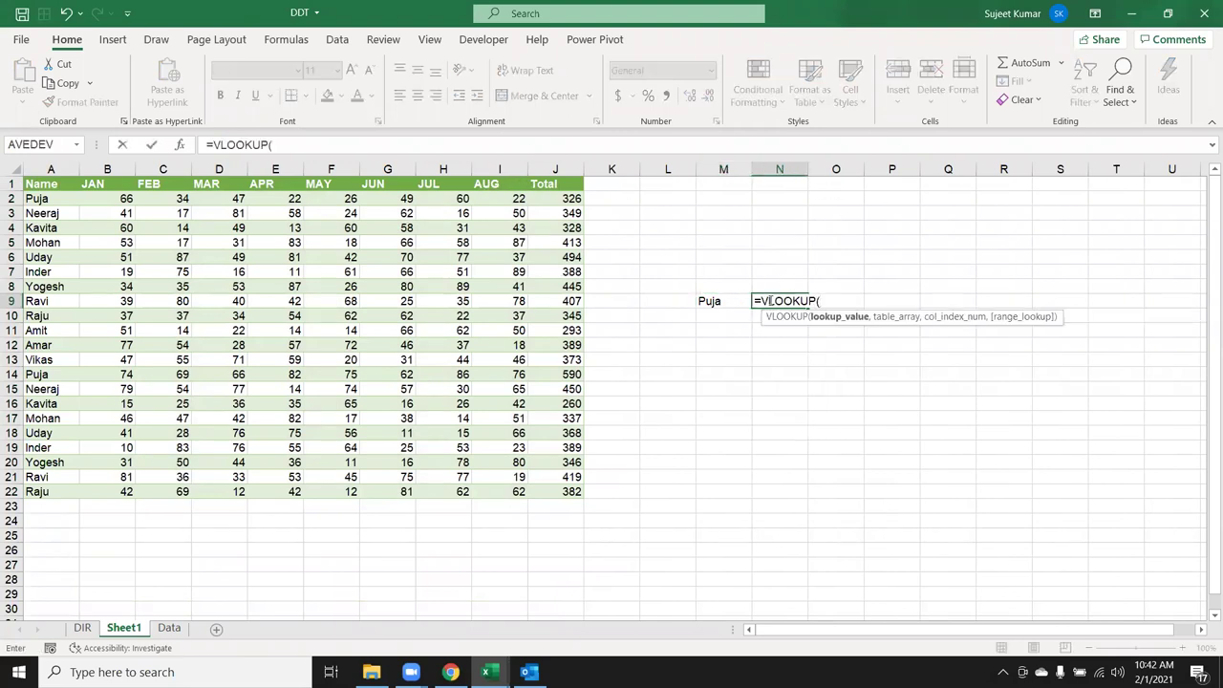
click(712, 301)
text(,)
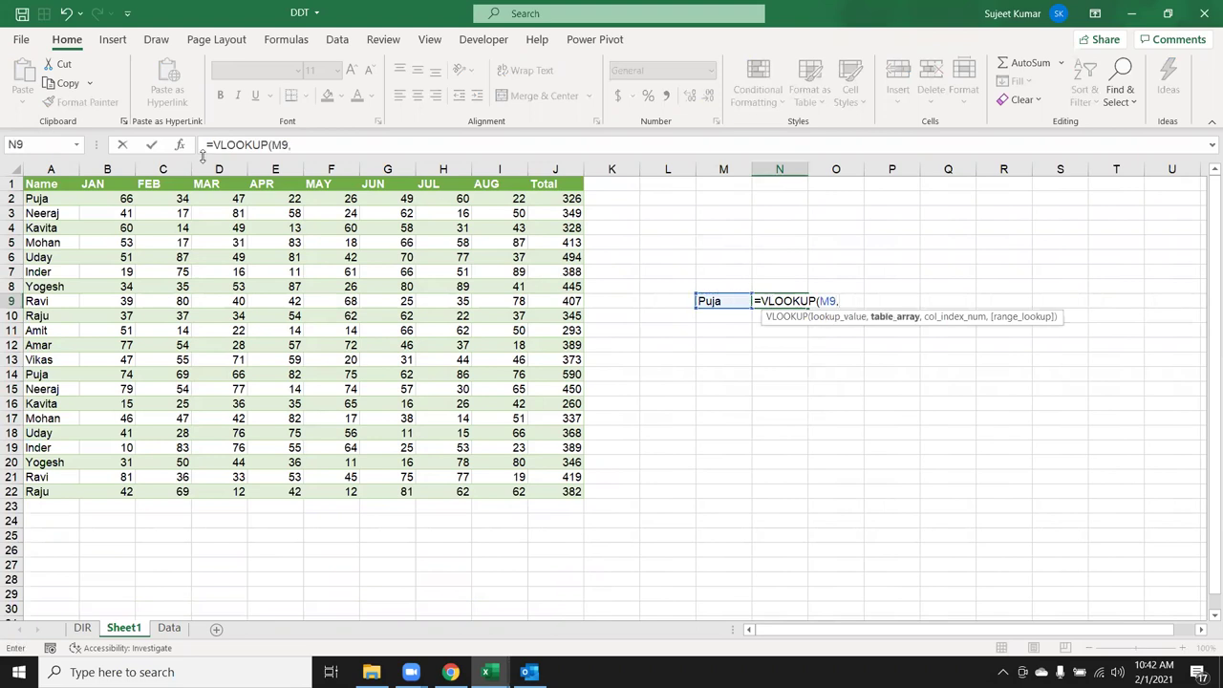
drag(52, 177, 552, 199)
text(,10,0)
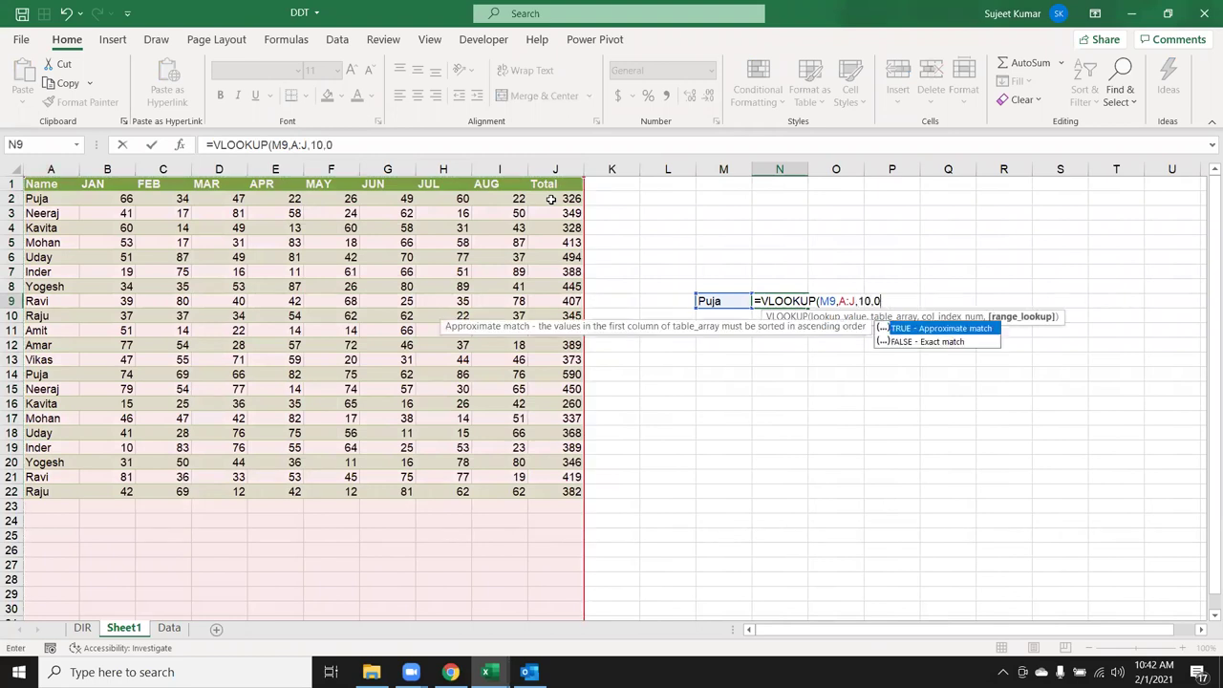
key(Return)
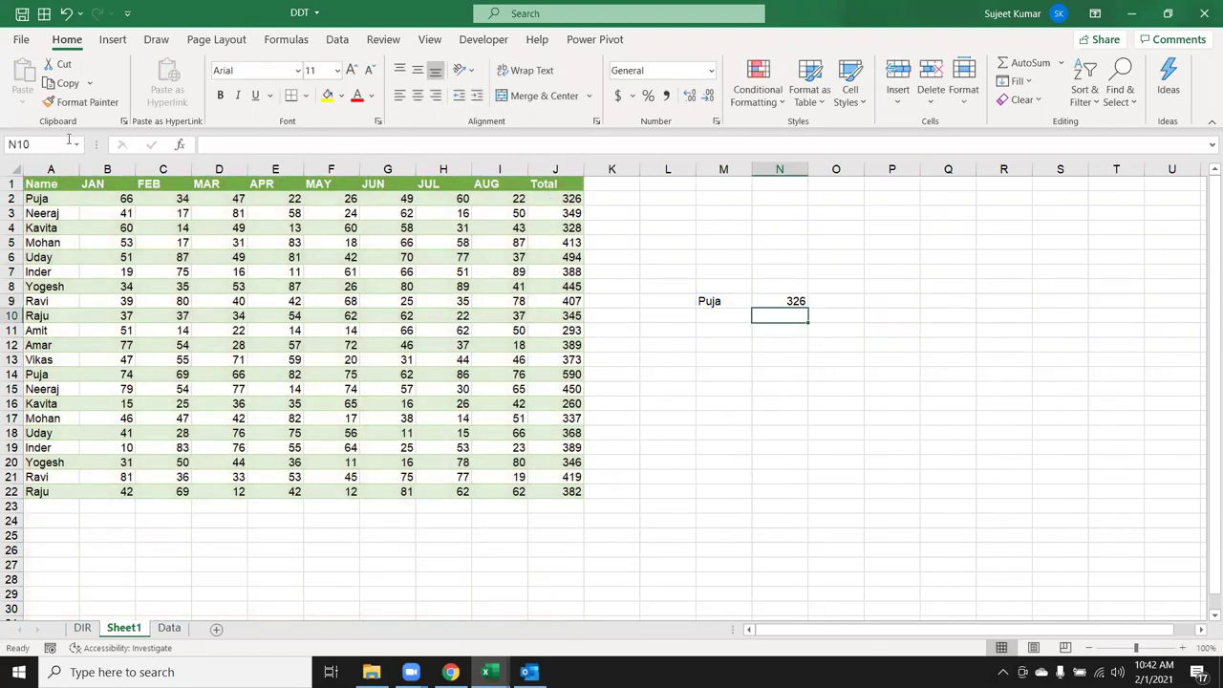
click(59, 164)
Step: Move the Name column into column D, between MAR and APR
key(ctrl+c)
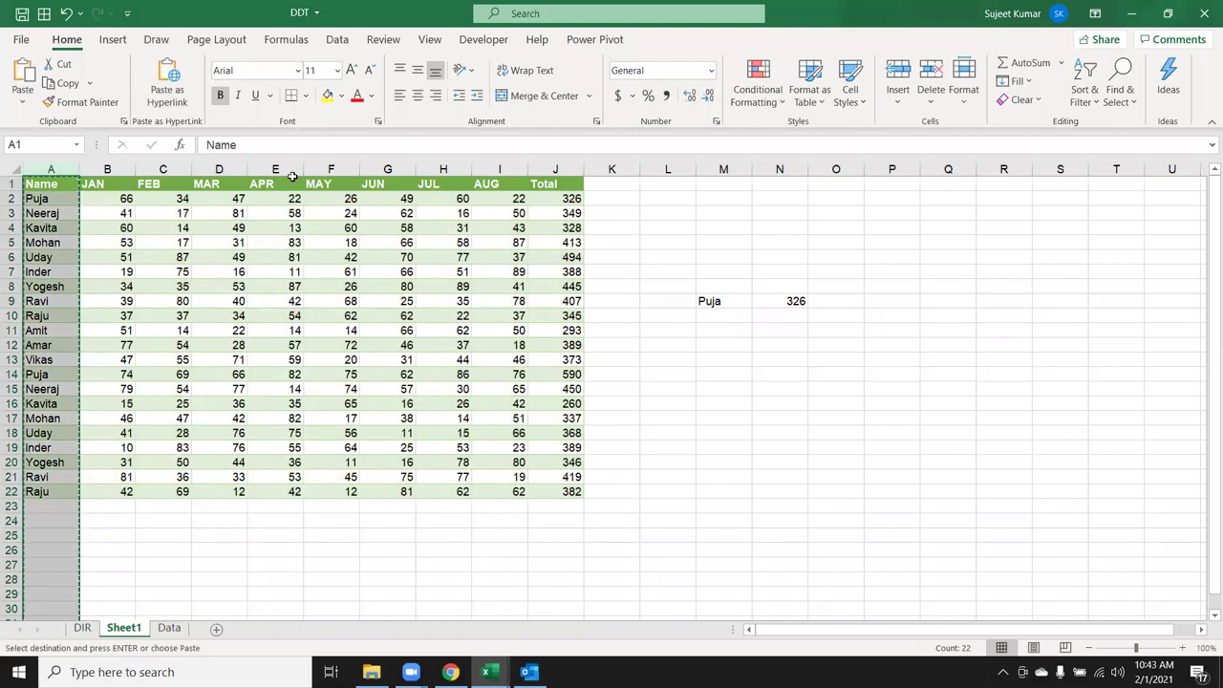
click(277, 169)
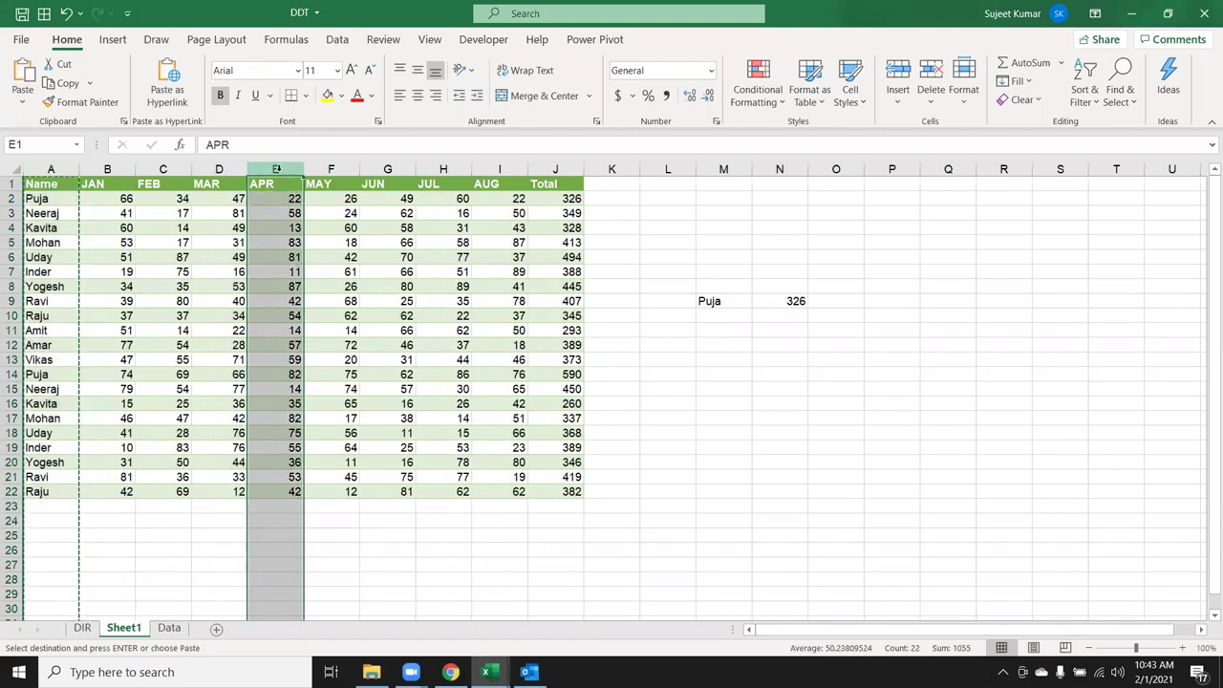
key(ctrl+shift+plus)
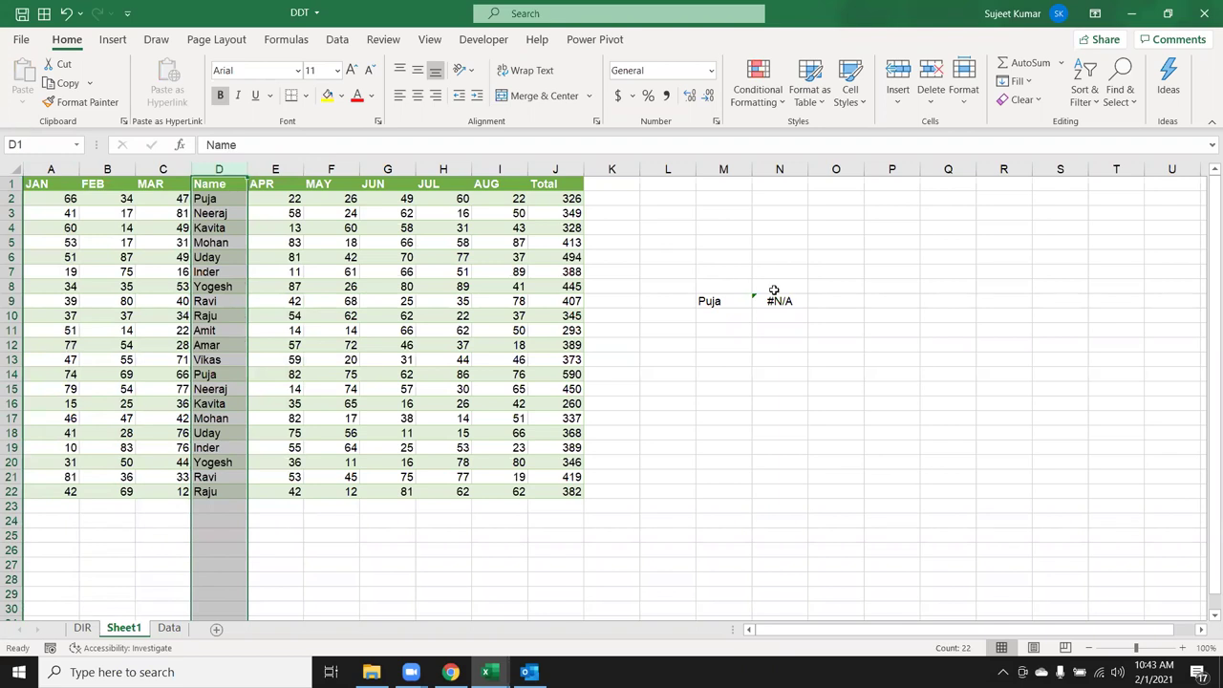
Step: Type JAN in N8 and clear the broken #N/A lookup from N9
click(779, 298)
click(770, 284)
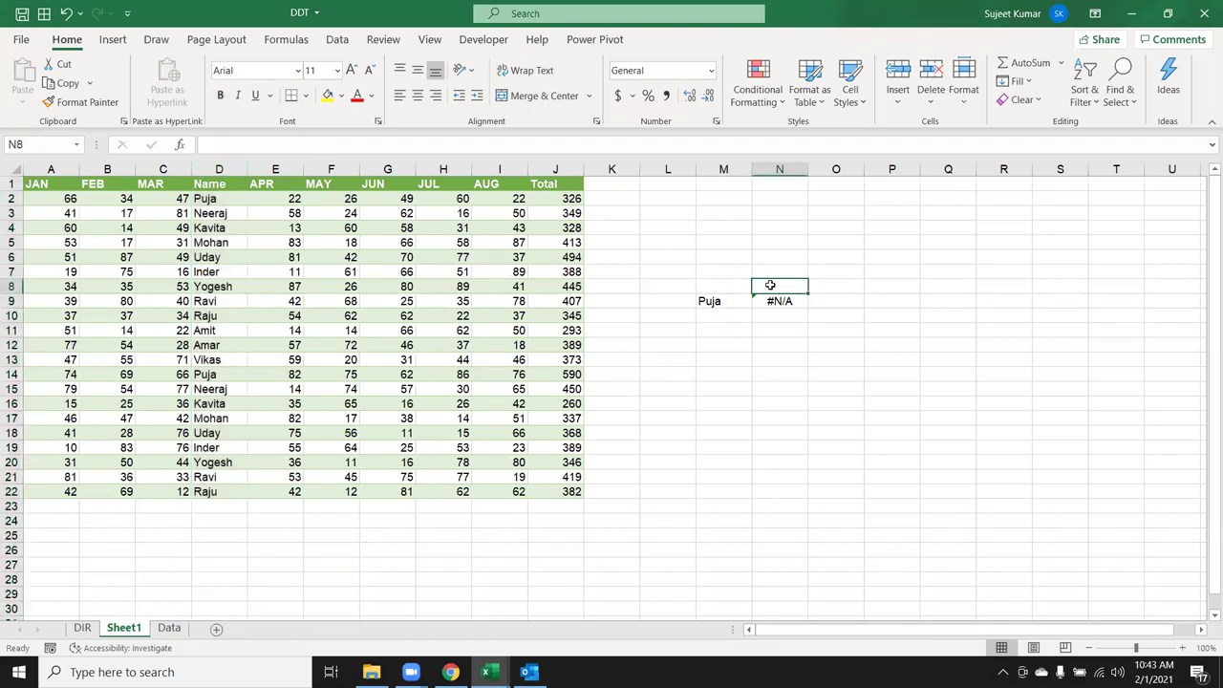
text(JAN)
key(Return)
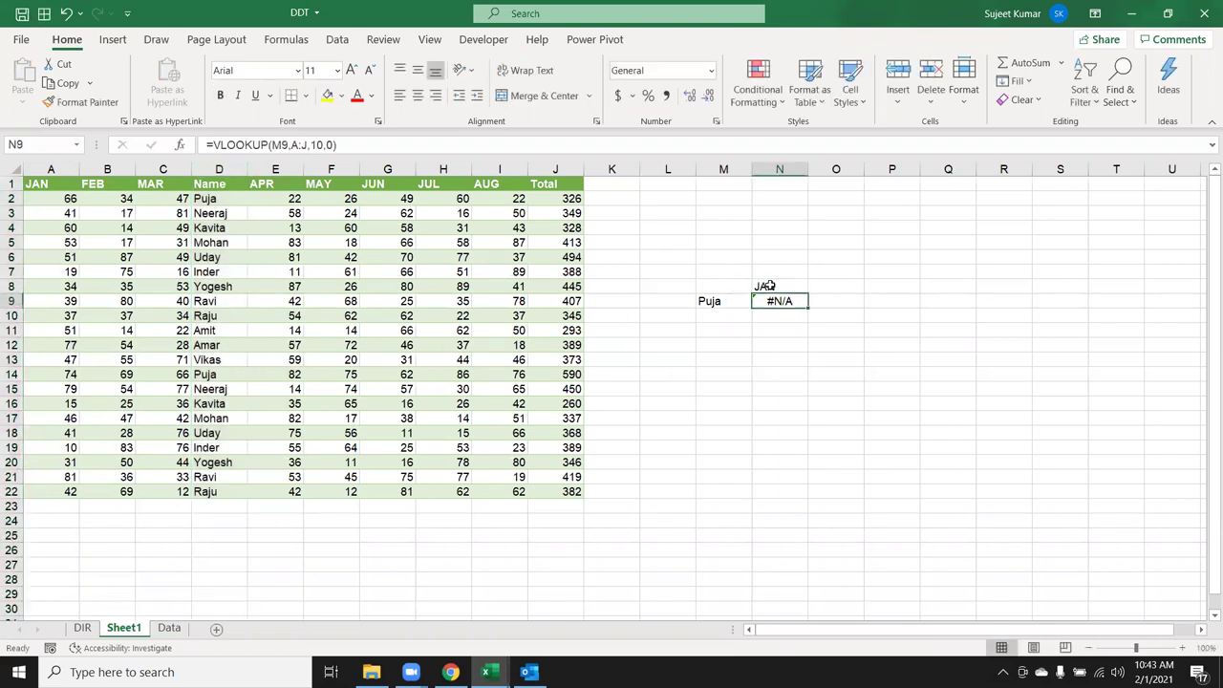
key(Delete)
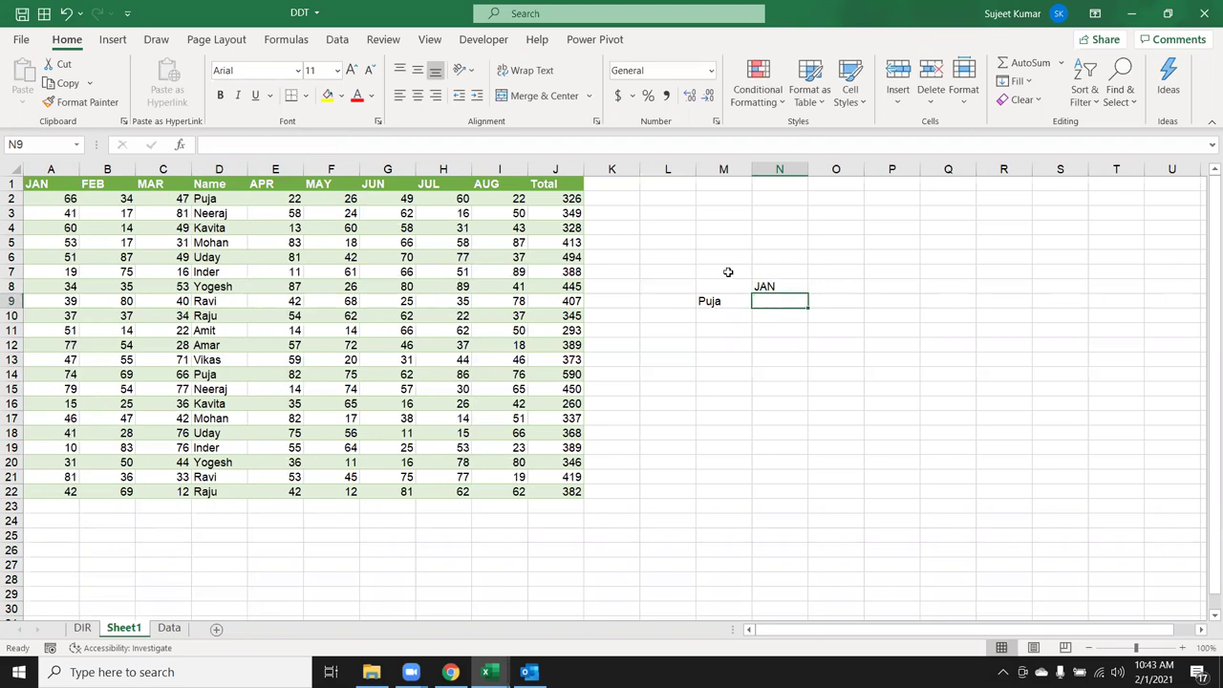
Step: Move the JAN label up from N8 to N7
drag(218, 168, 545, 177)
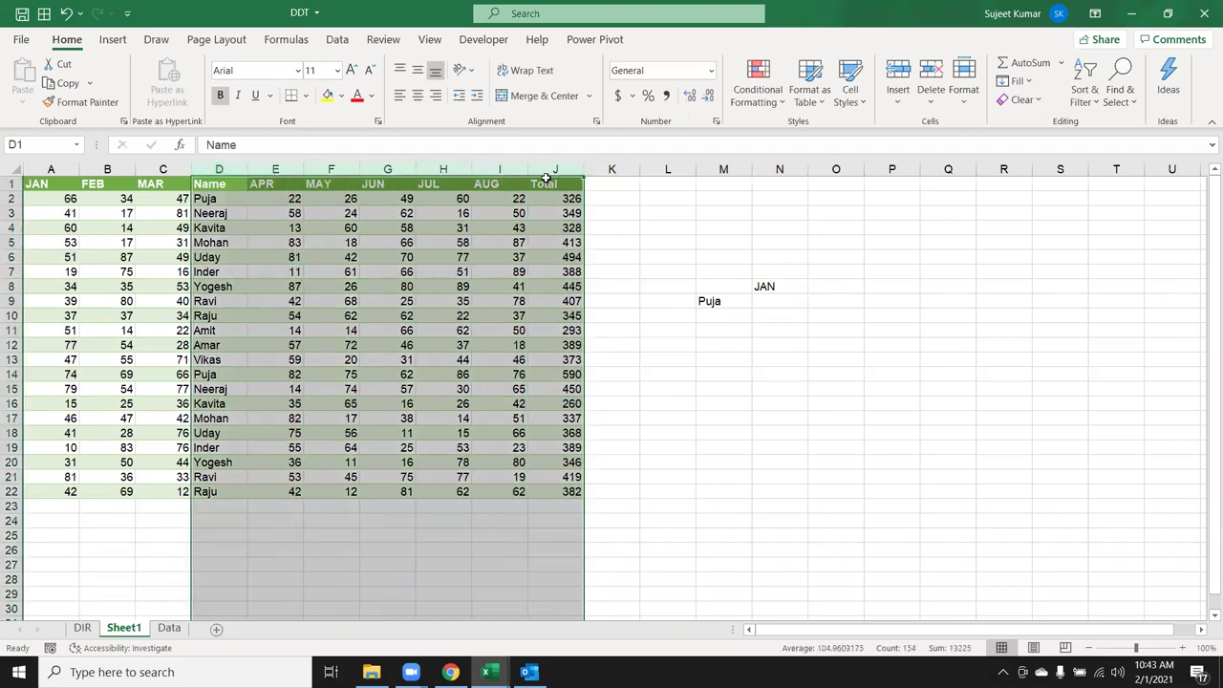
drag(196, 168, 196, 169)
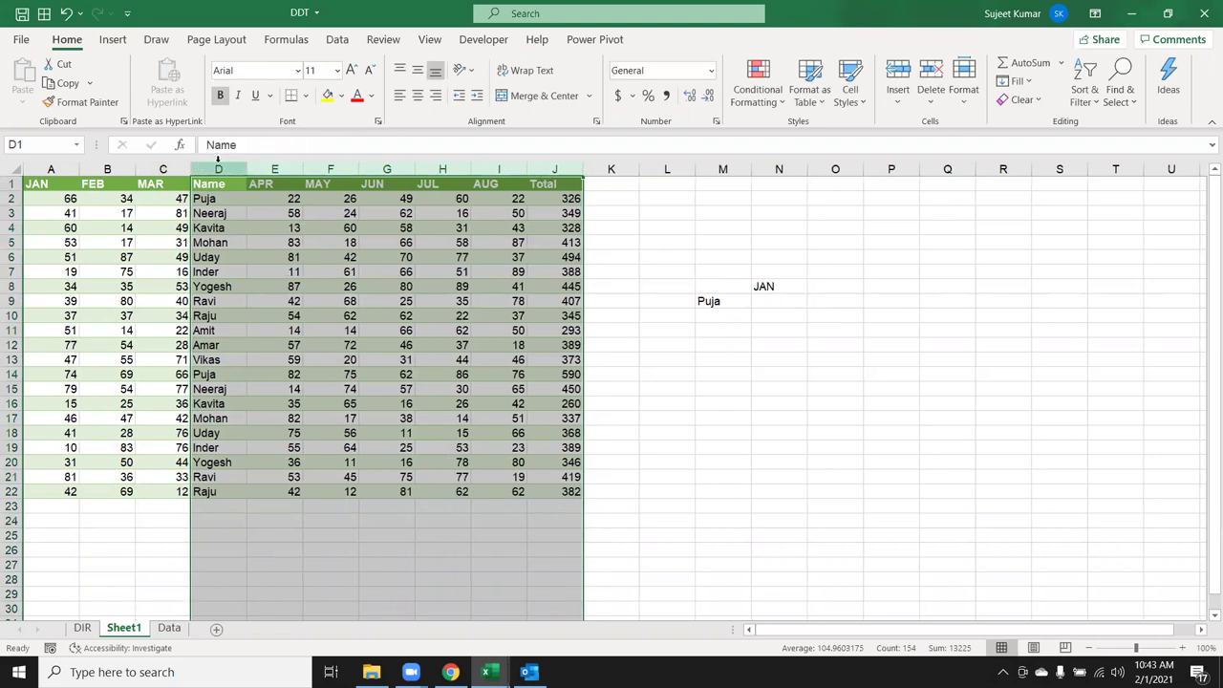
drag(217, 164, 45, 146)
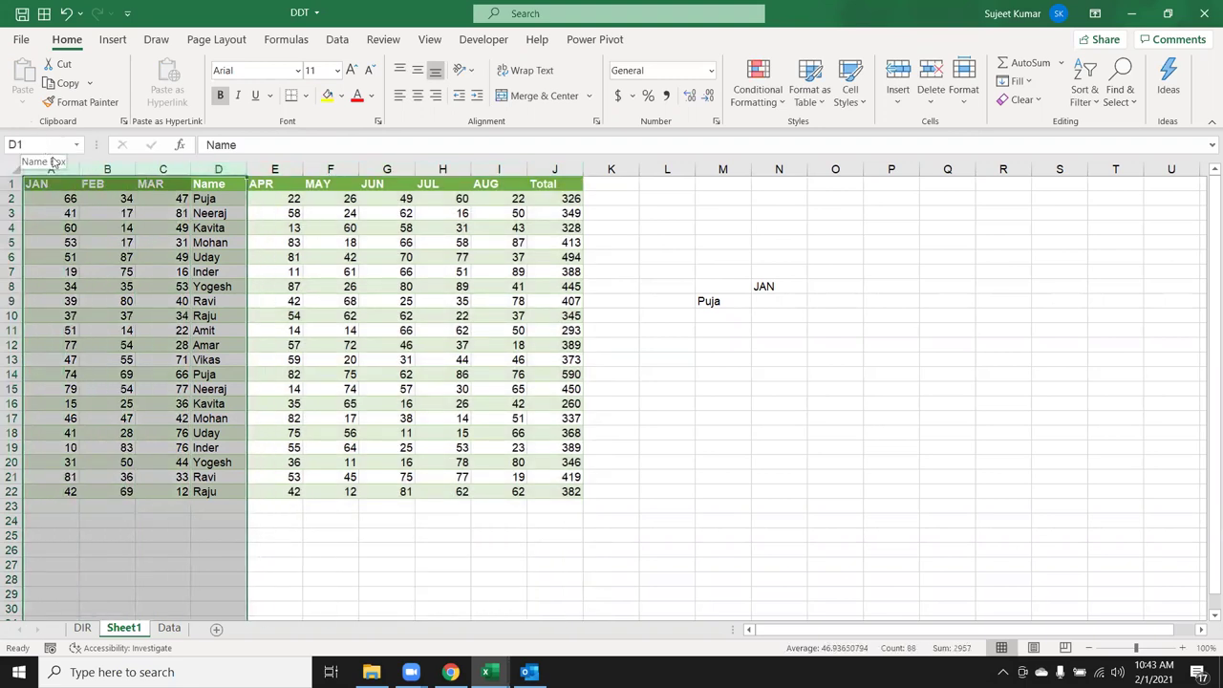
click(549, 328)
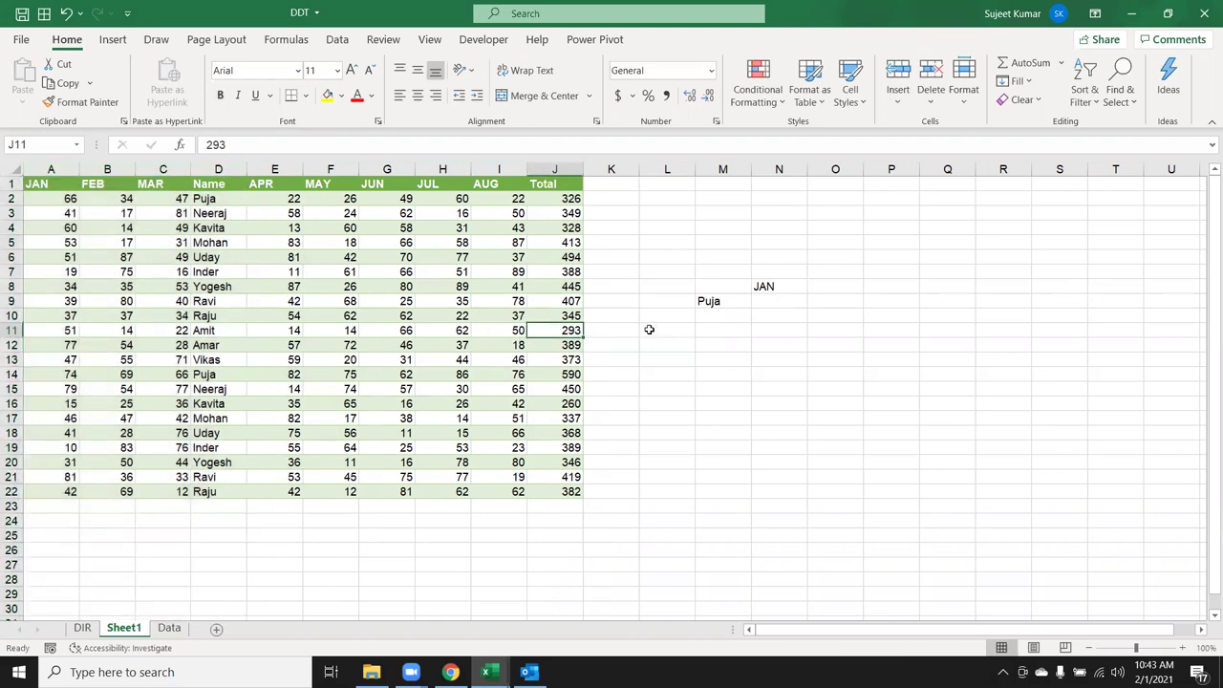
click(762, 286)
drag(764, 280, 770, 275)
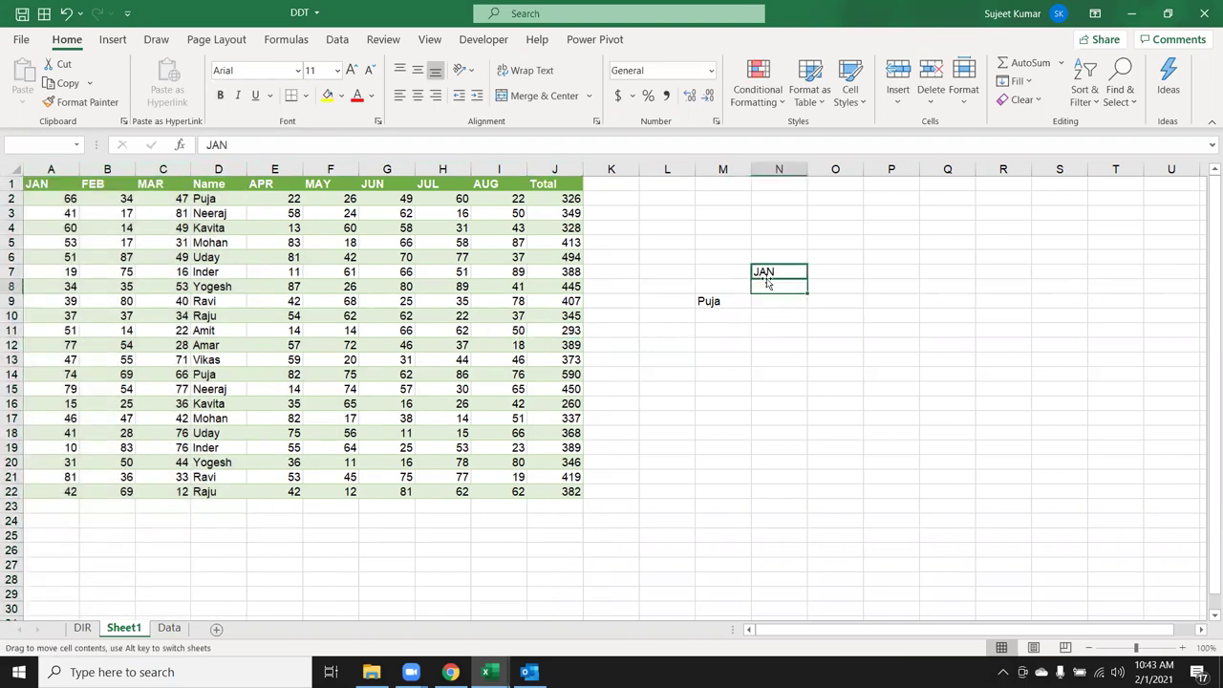
click(756, 304)
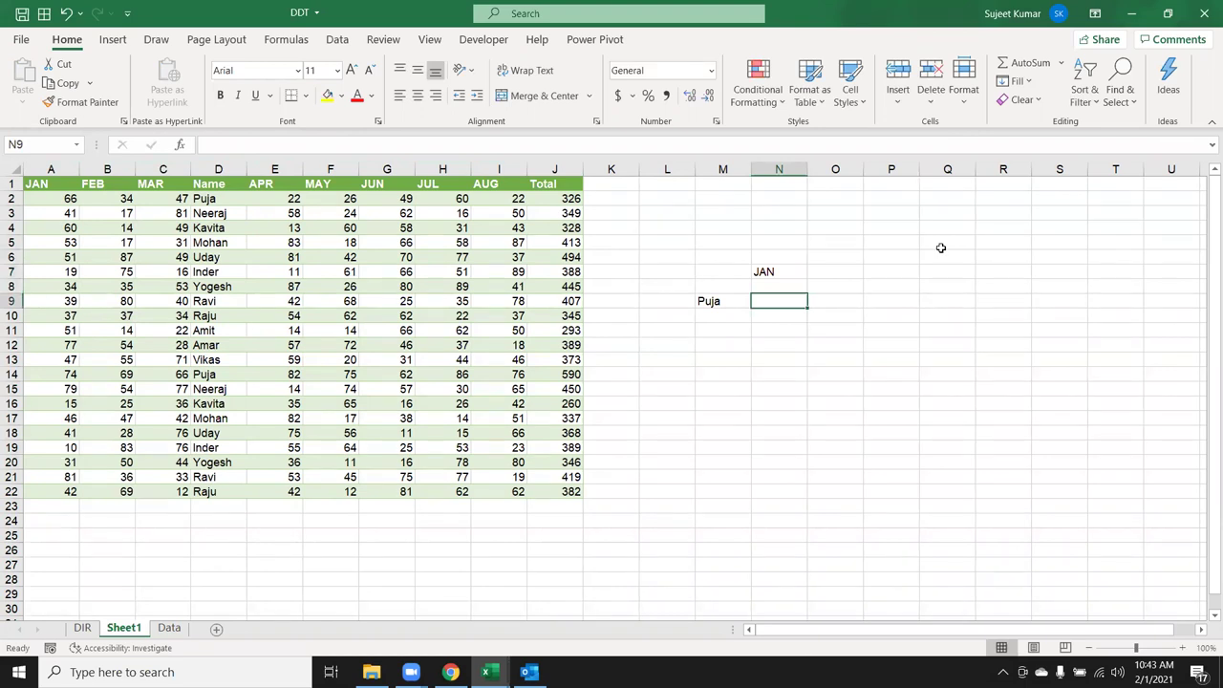
Step: Enter =MATCH(M9,D1:D22,0) in N9, returning 2 as Puja's position
text(=in)
key(BackSpace)
key(BackSpace)
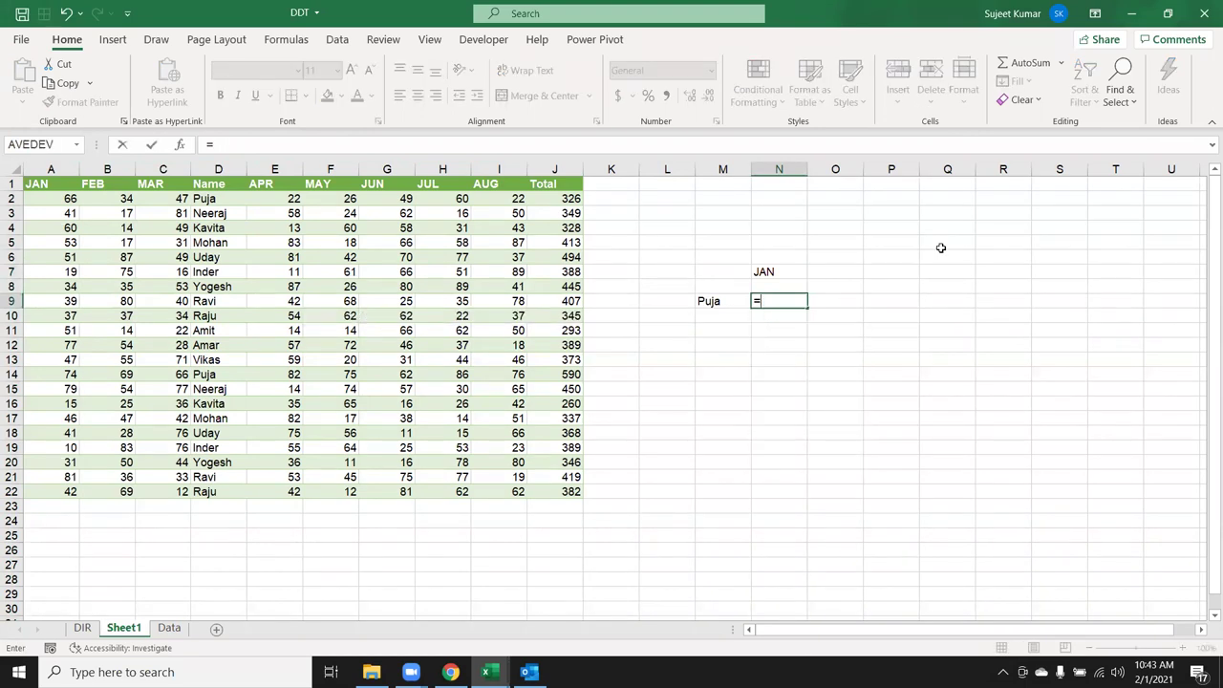
text(ma)
key(Tab)
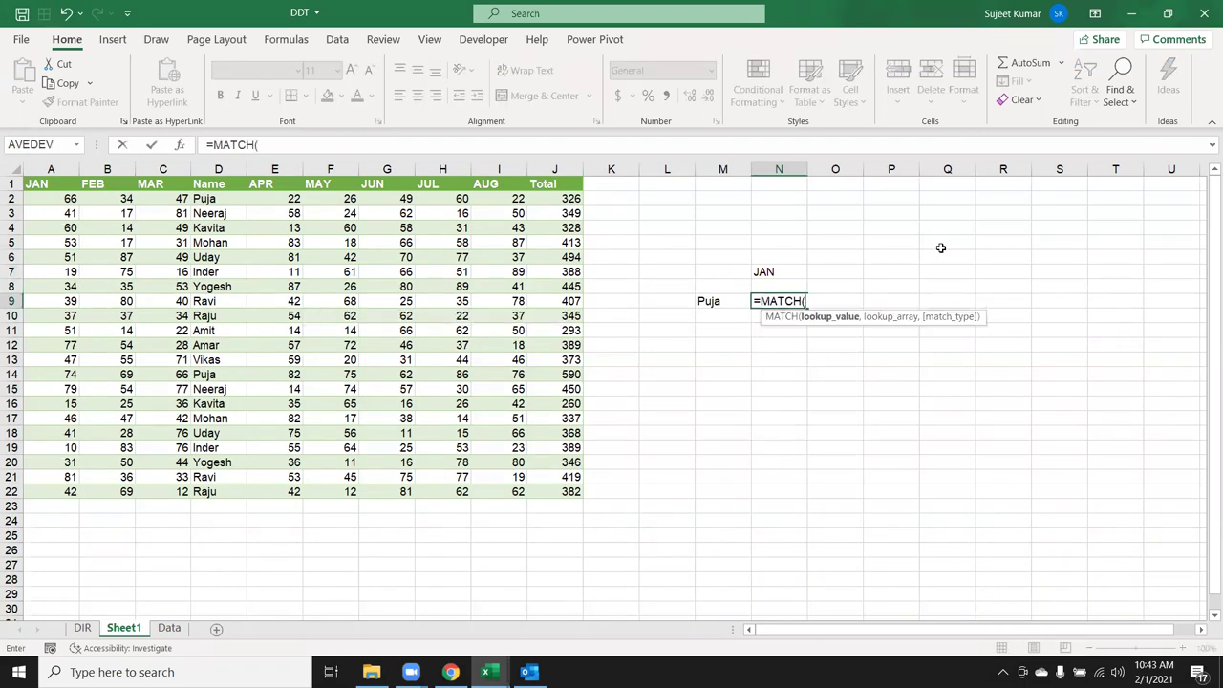
key(Left)
text(,)
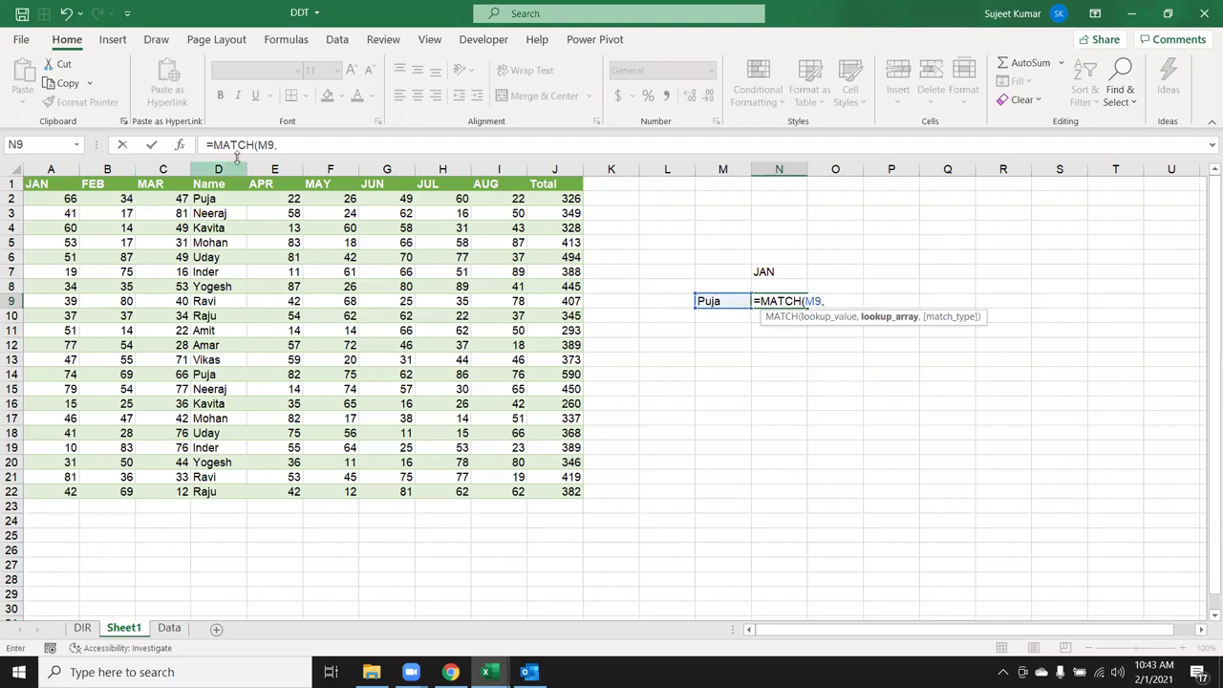
click(227, 182)
drag(227, 182, 218, 489)
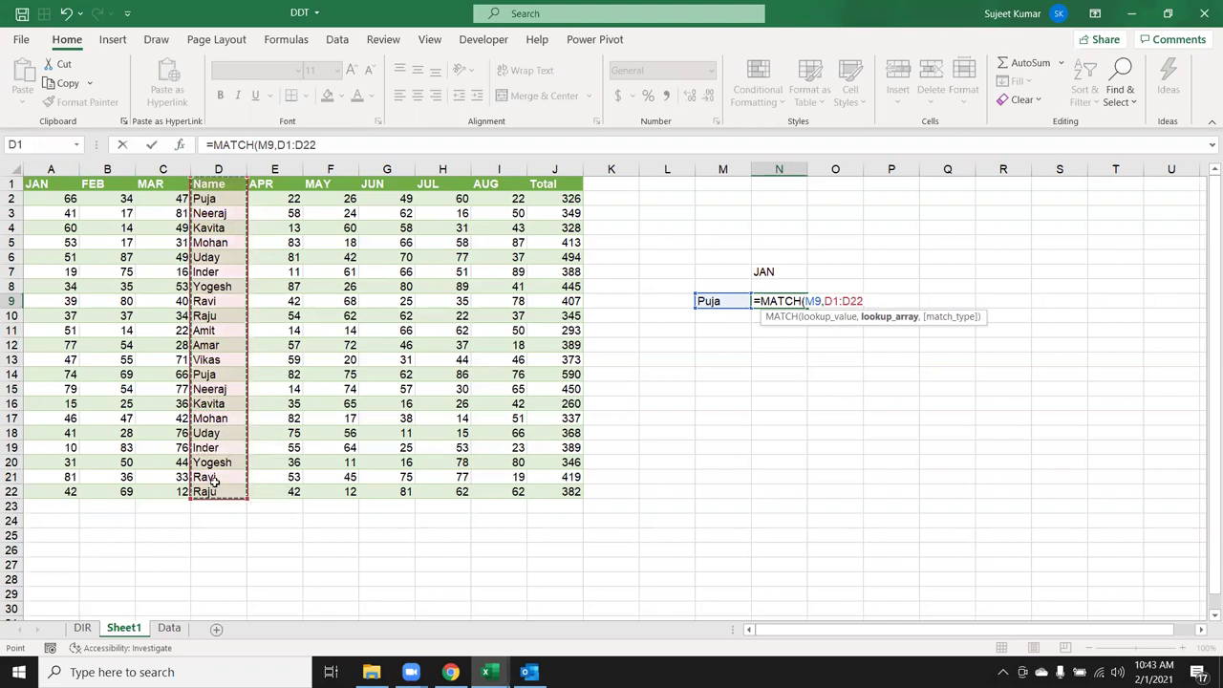
text(,)
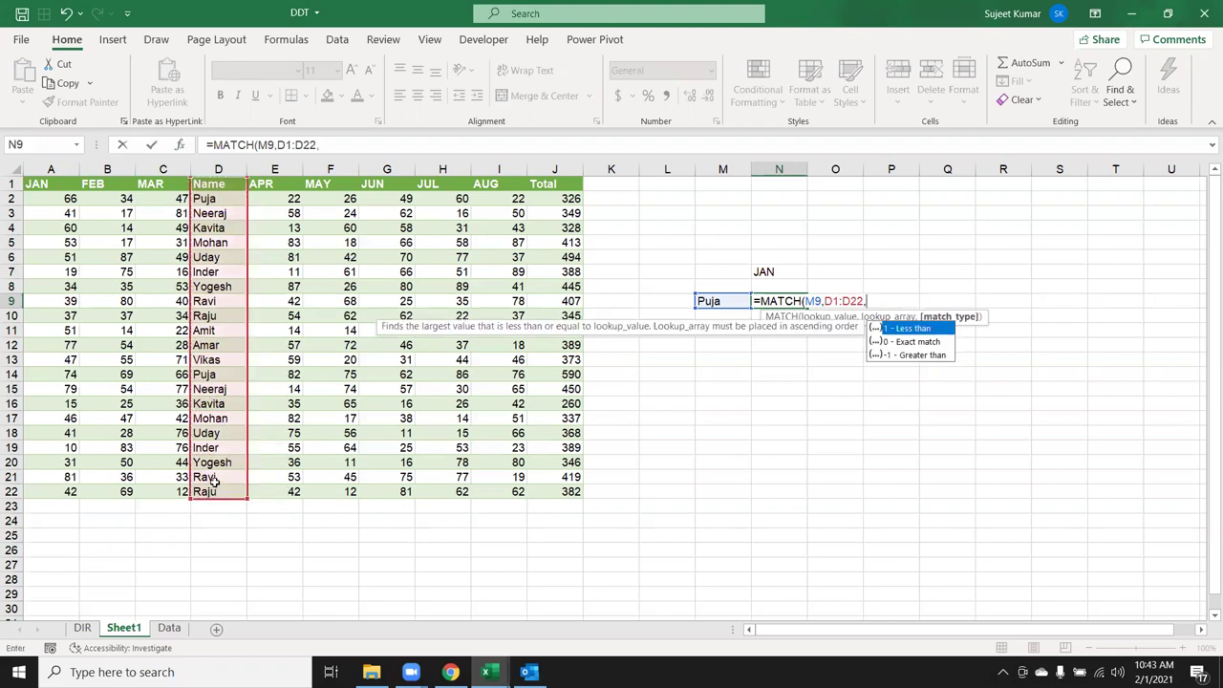
text(0)
key(Return)
key(Down)
key(Down)
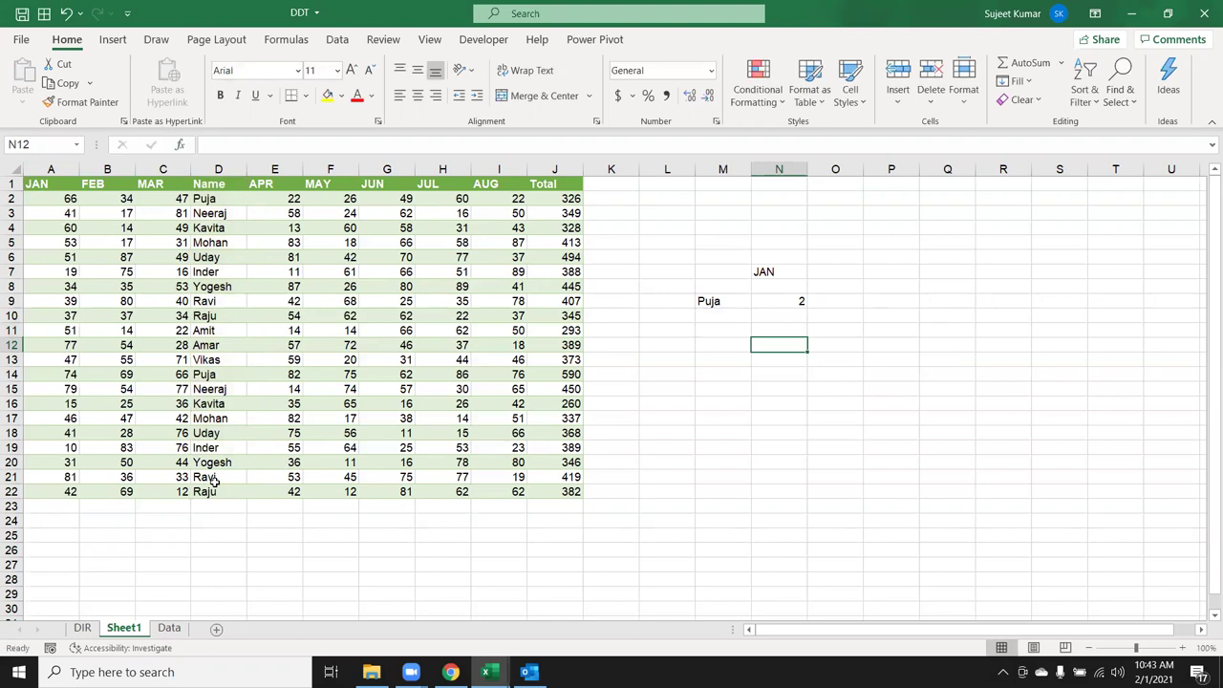
key(Up)
key(Up)
key(Up)
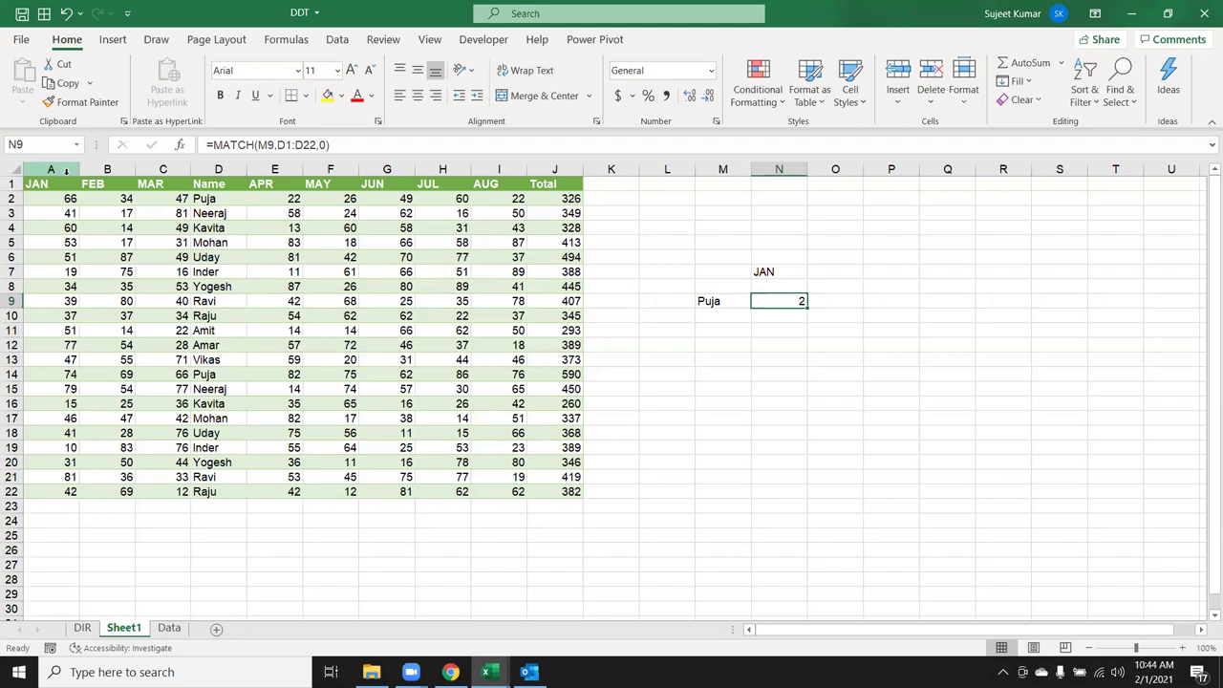
key(Return)
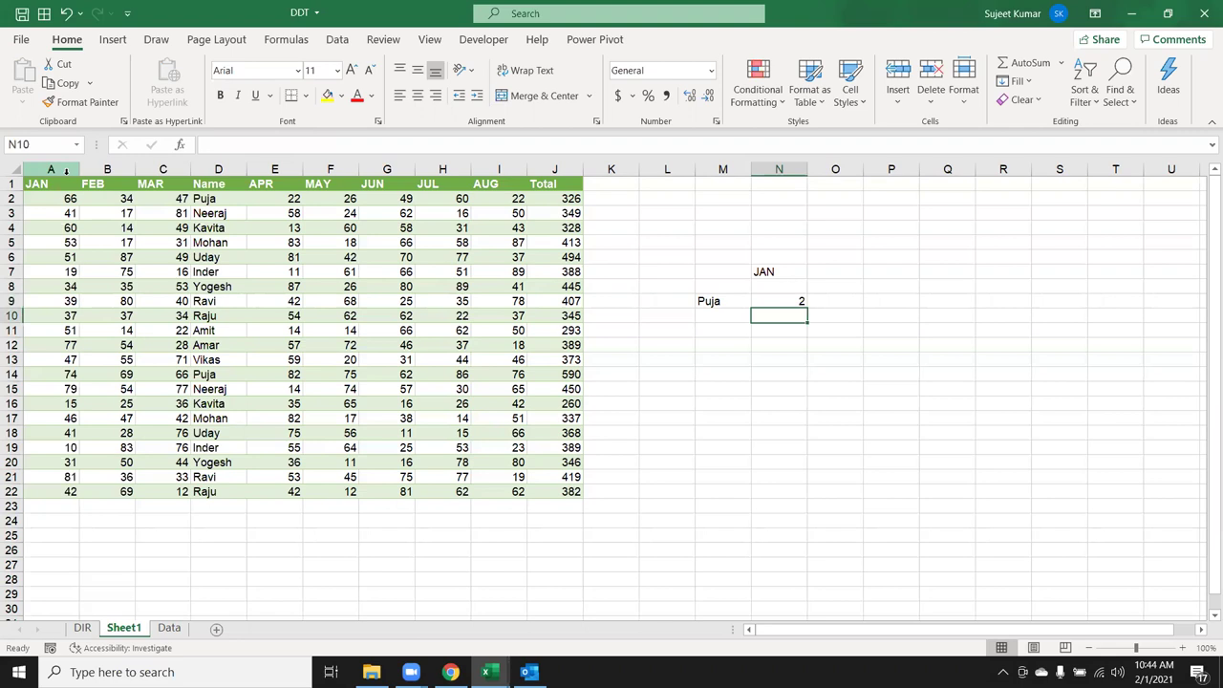
text(=vl)
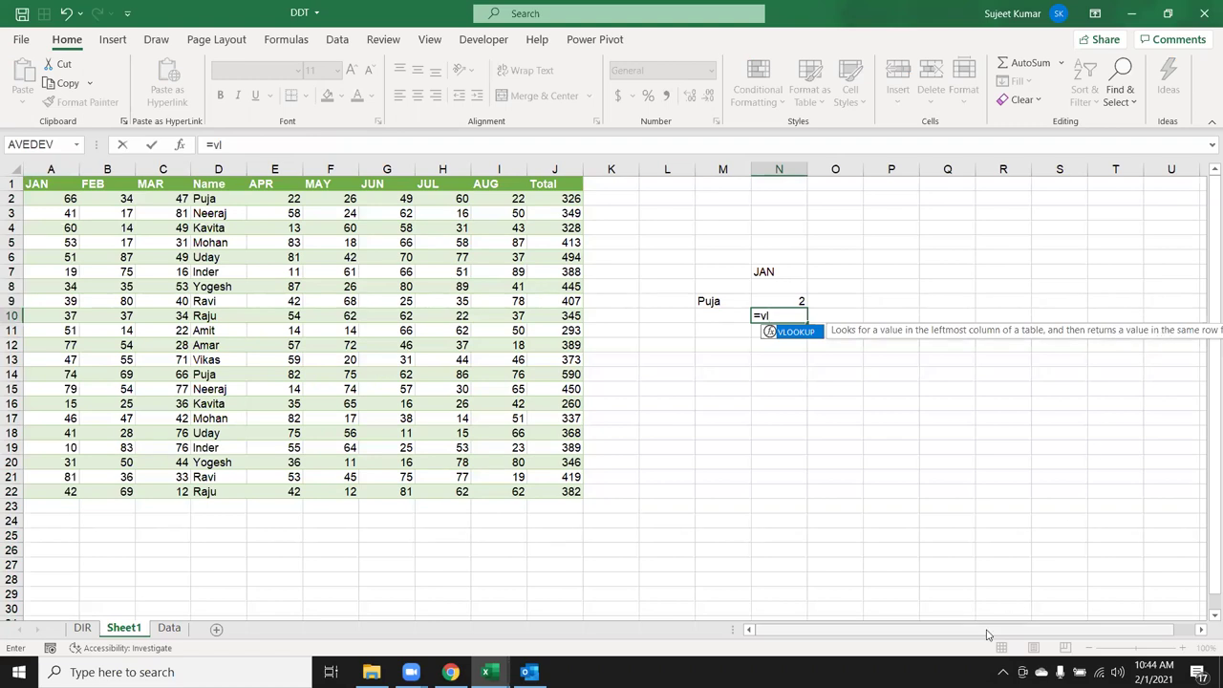
drag(1019, 629, 1034, 629)
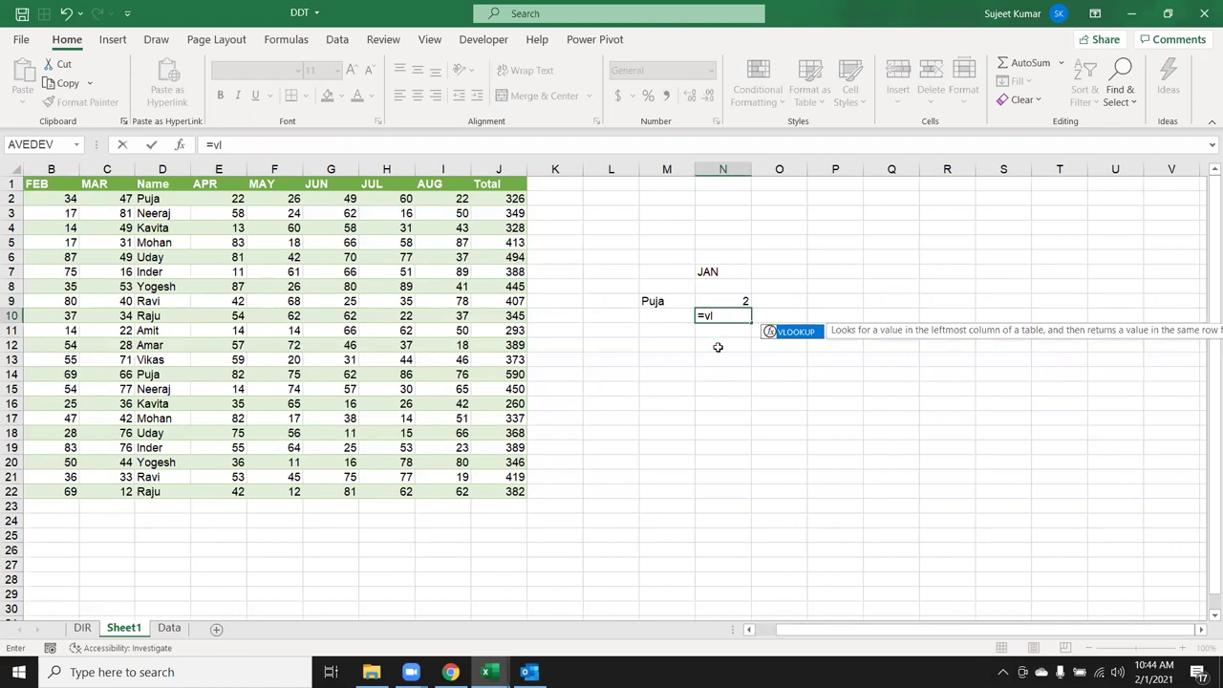
click(1201, 631)
click(1201, 631)
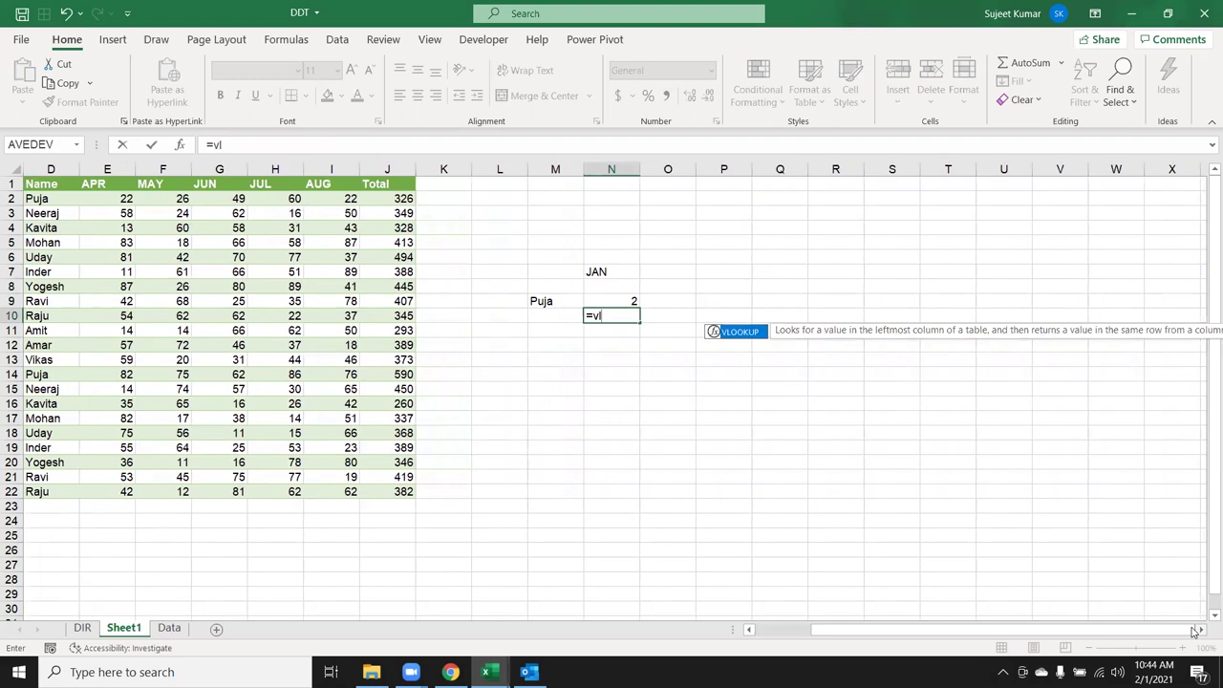
click(672, 387)
click(623, 316)
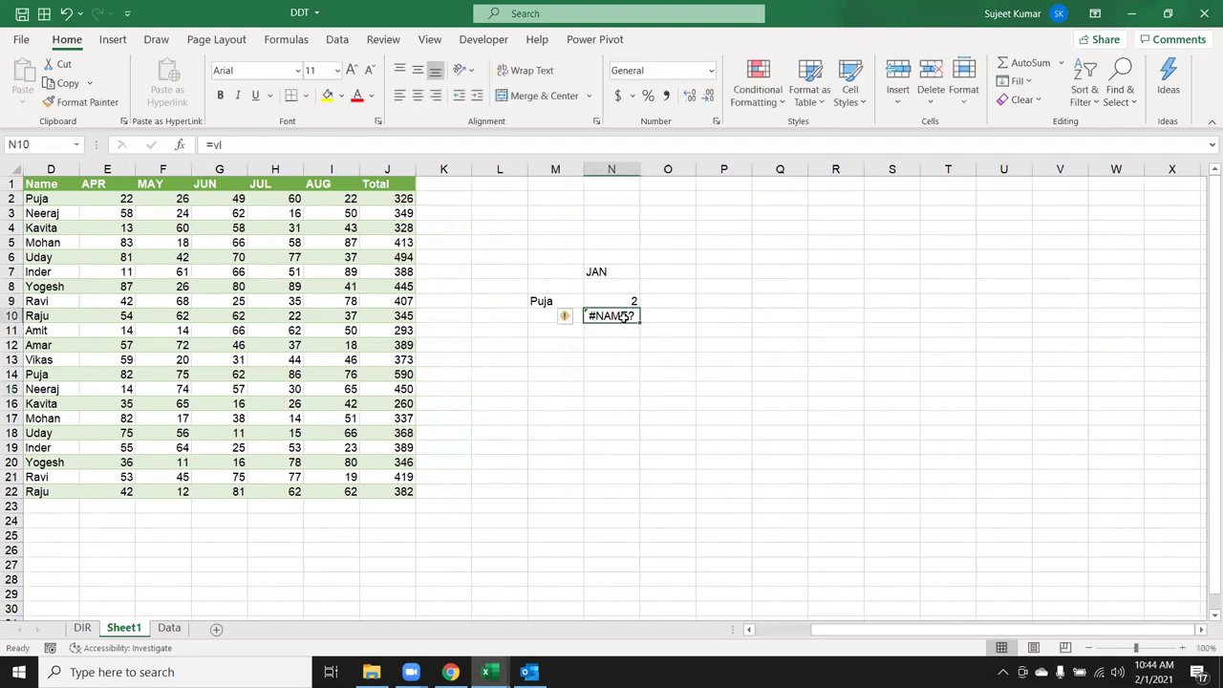
text(=vl)
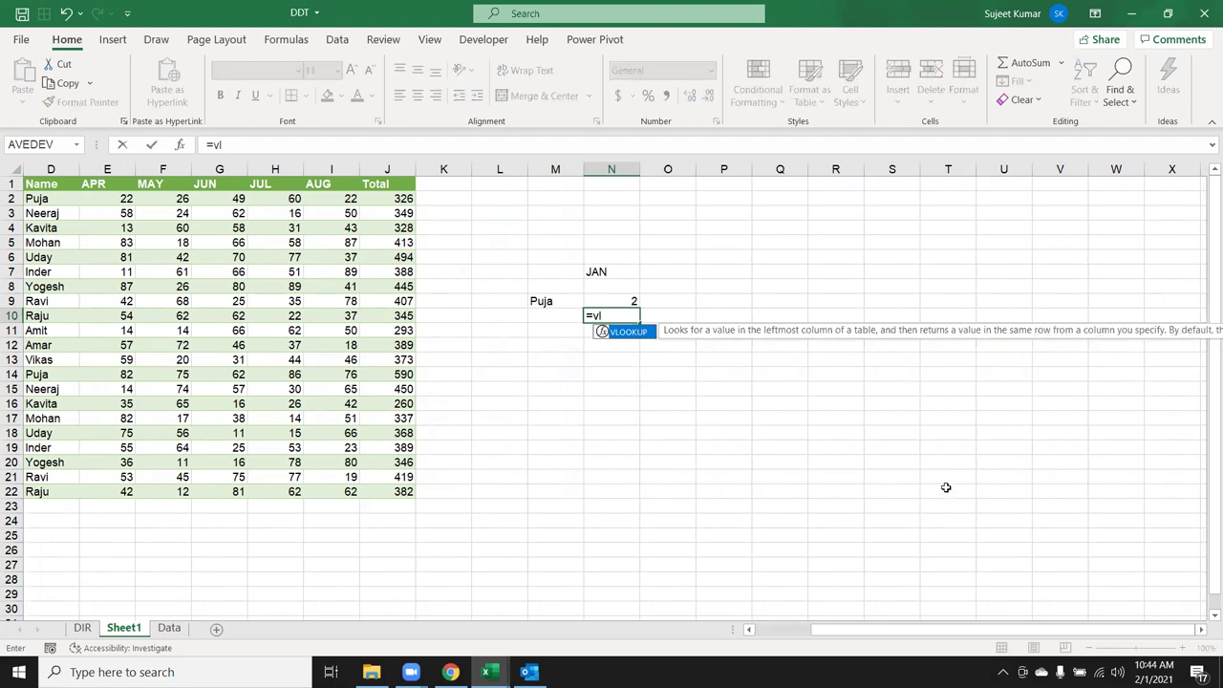
key(Escape)
key(ctrl+Return)
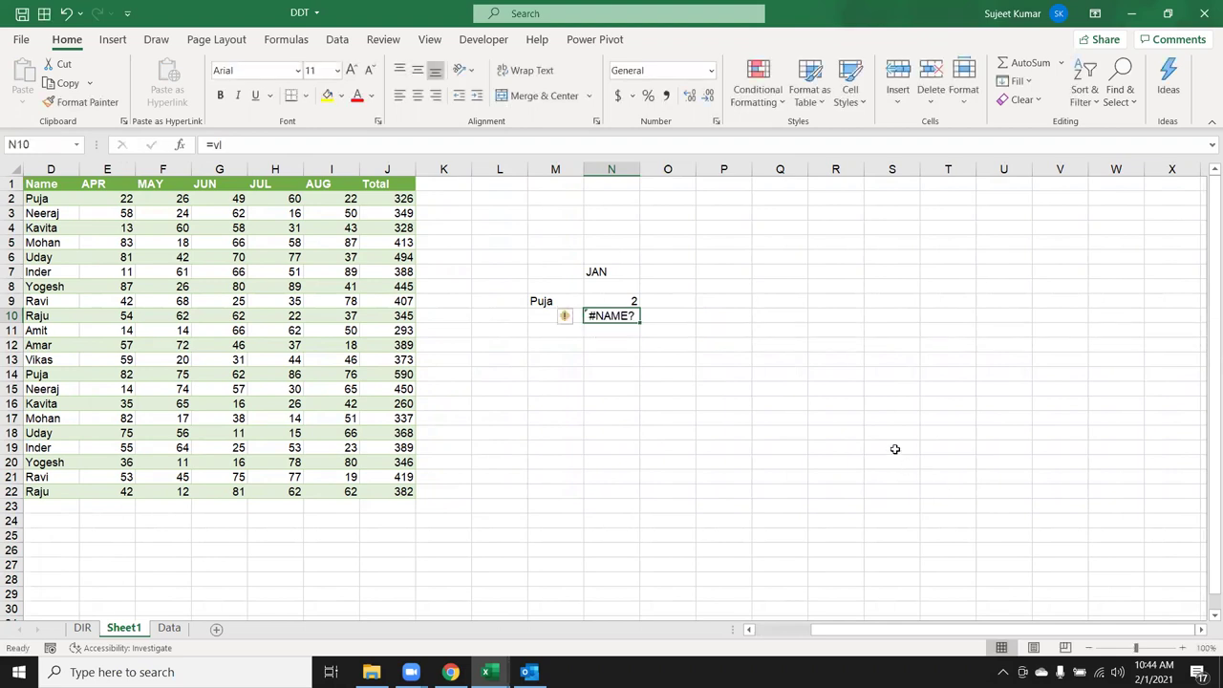
key(Delete)
drag(862, 634, 807, 633)
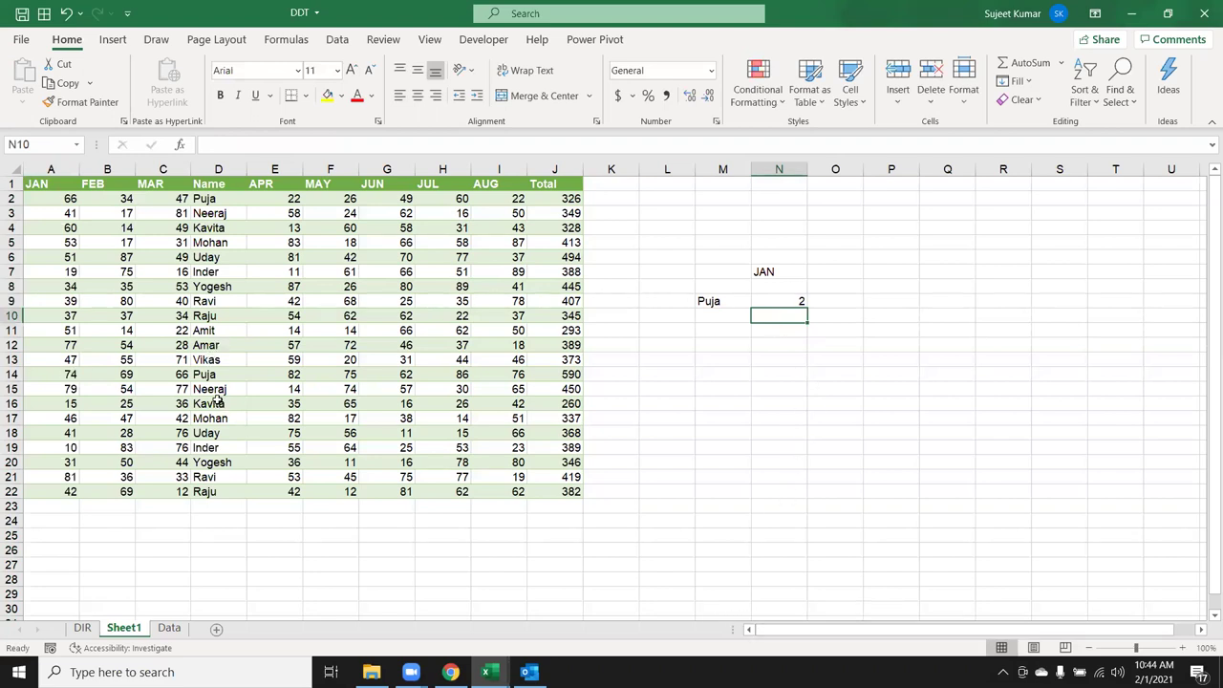
Step: Delete rows 14 through 24 below Vikas's row
drag(220, 375, 399, 477)
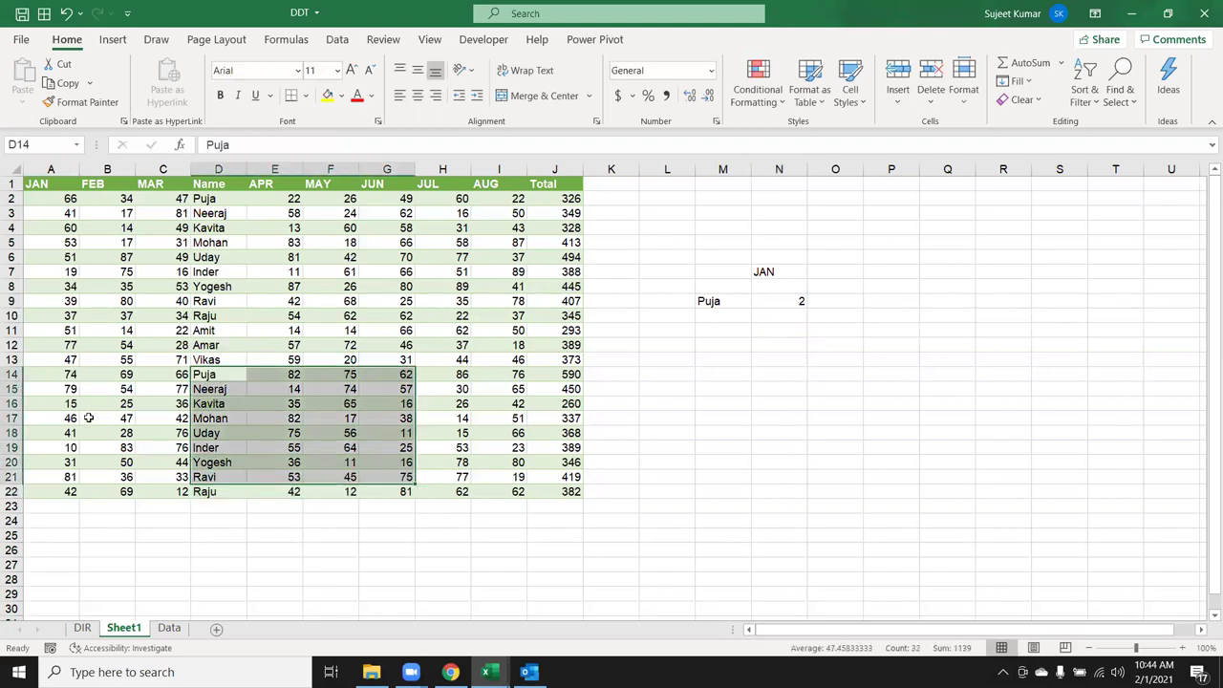
click(12, 373)
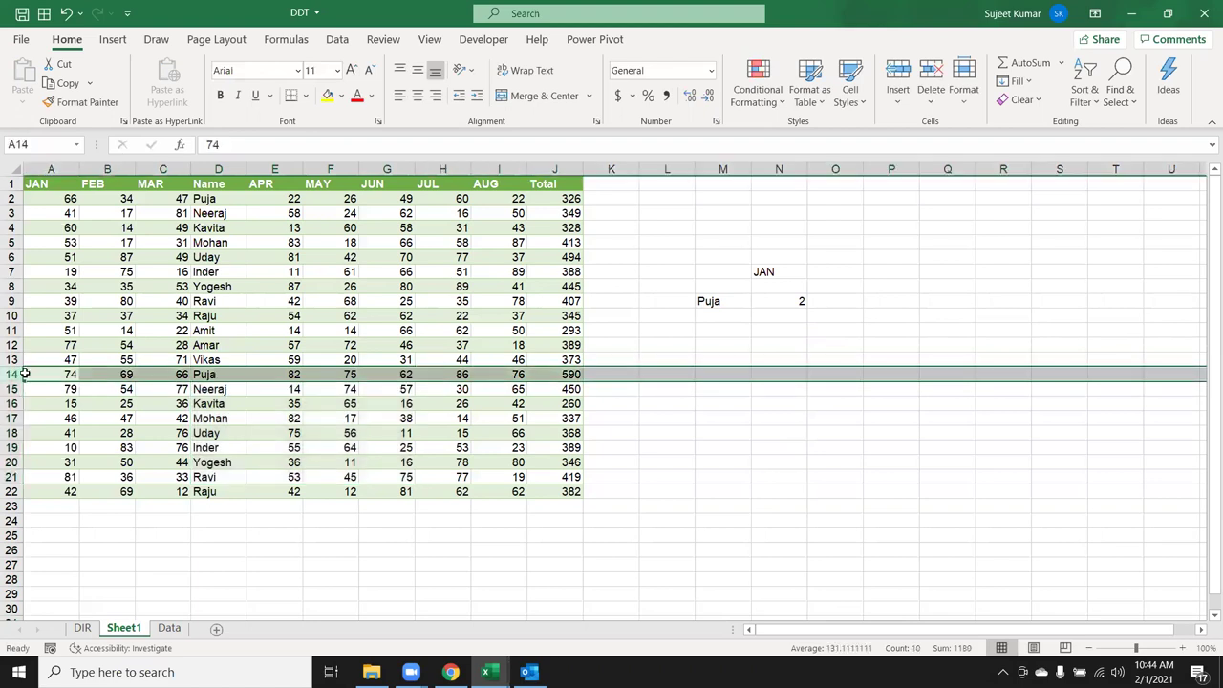
key(shift+Down)
key(shift+Down)
key(shift+Down)
key(shift+Down)
key(shift+Down)
key(shift+Down)
key(shift+Down)
key(shift+Down)
key(shift+Down)
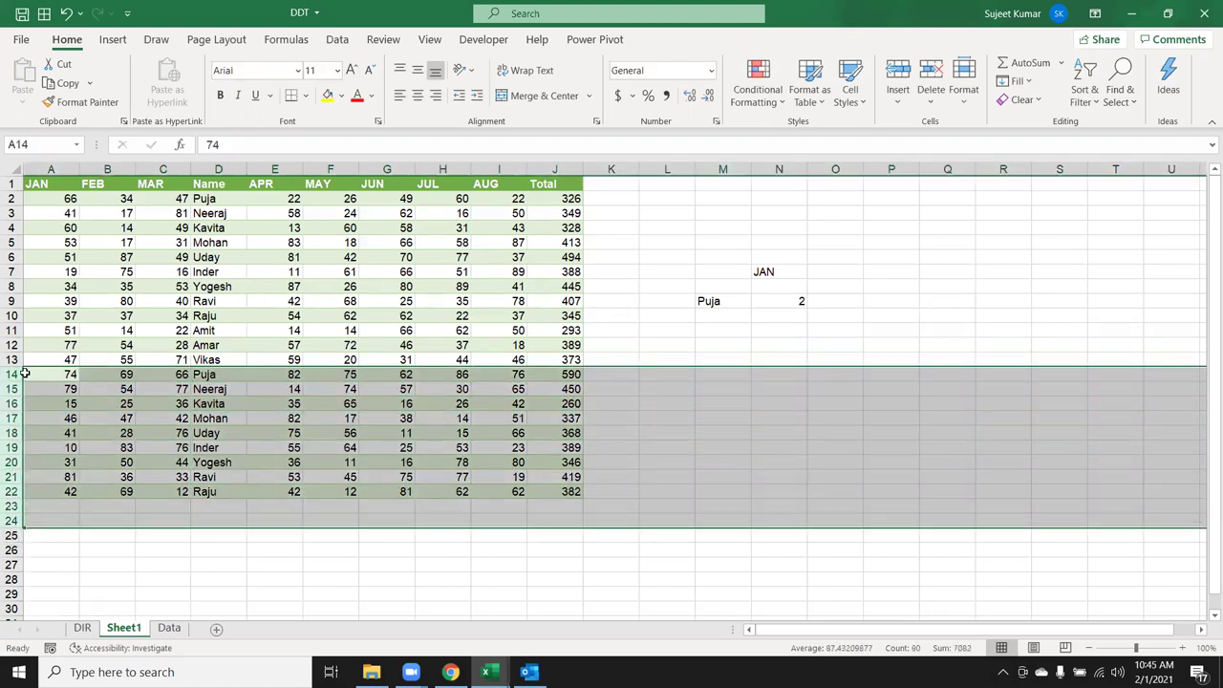
key(Delete)
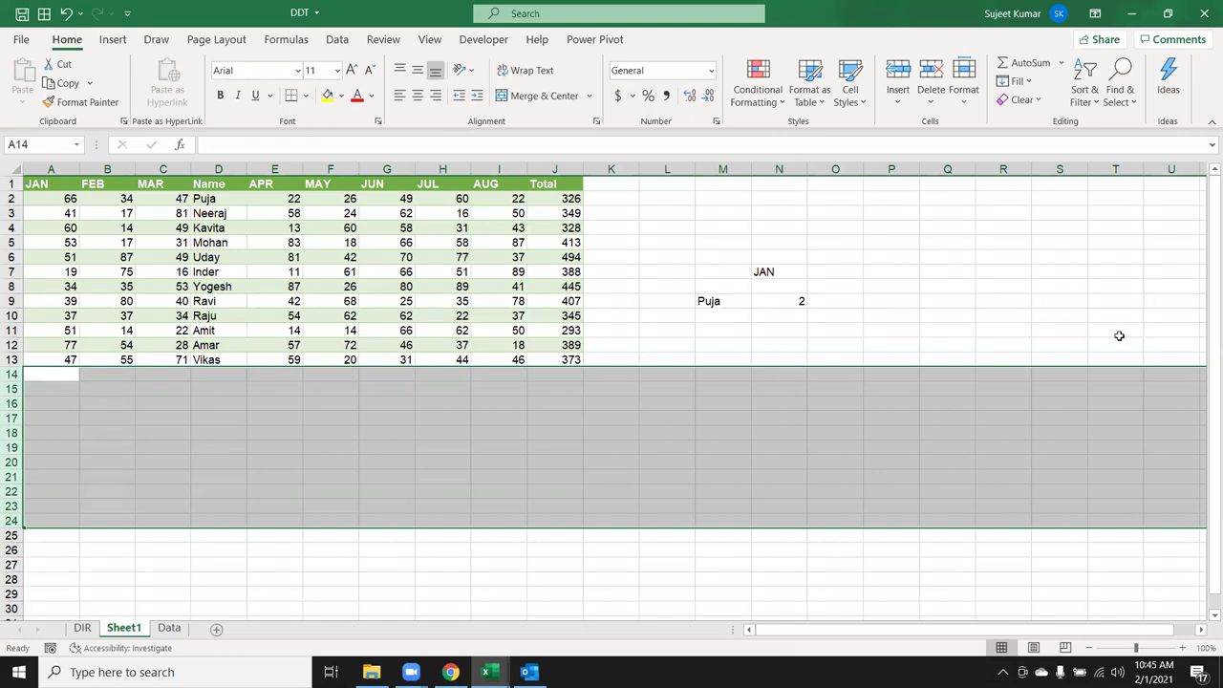
Step: Re-confirm N9's MATCH formula, now over D1:D13 and still returning 2
click(784, 301)
double_click(784, 301)
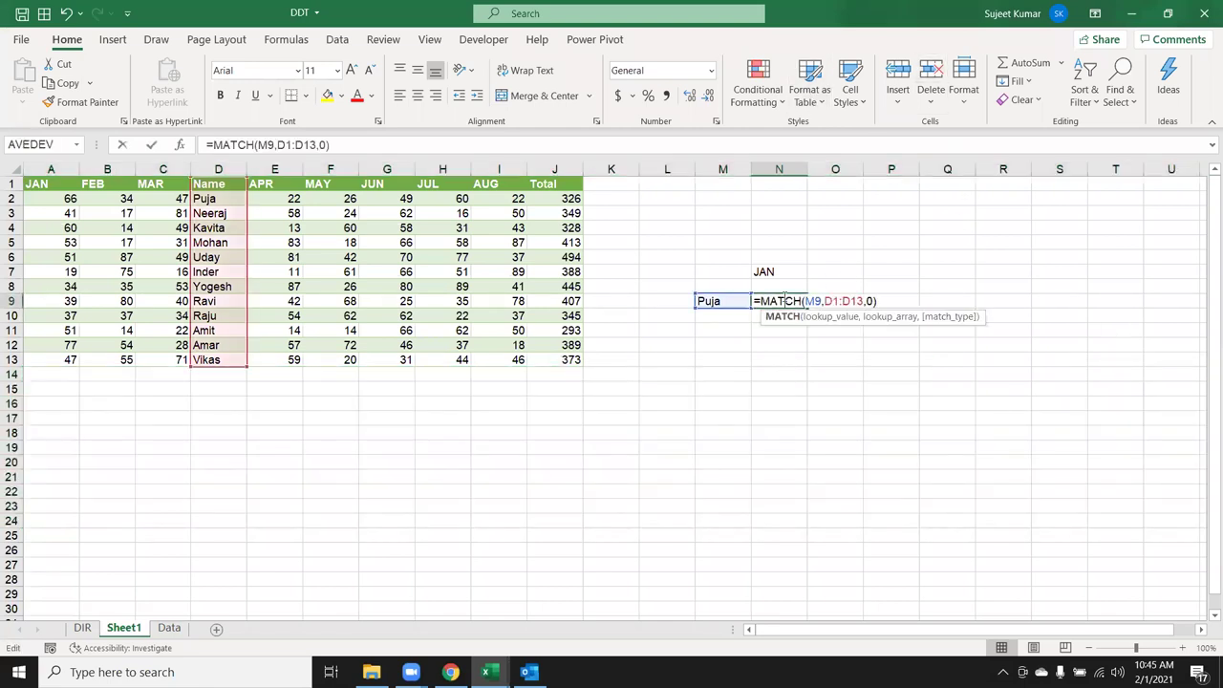
key(Return)
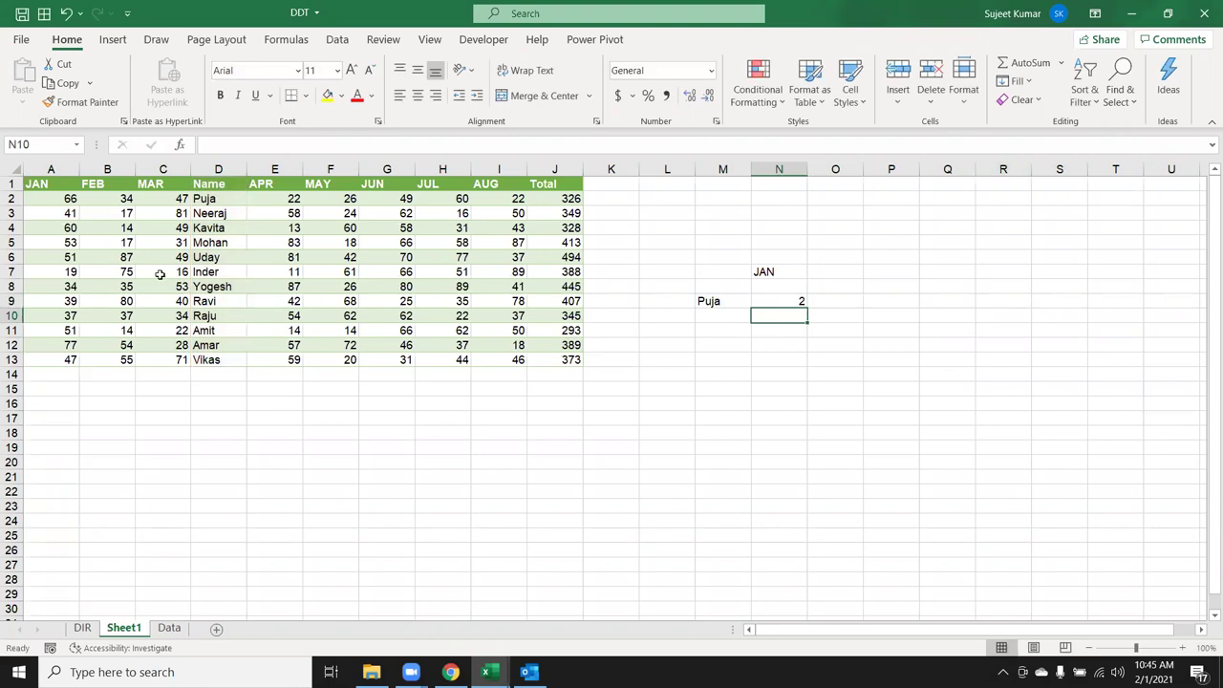
click(11, 198)
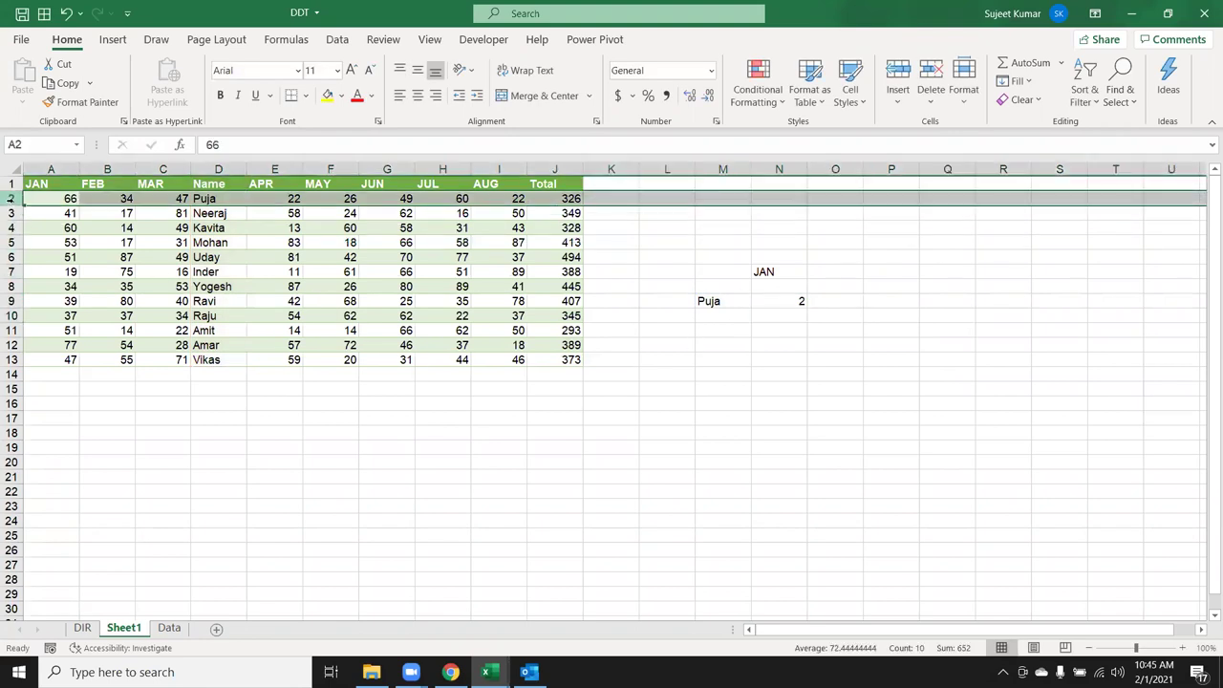
click(225, 183)
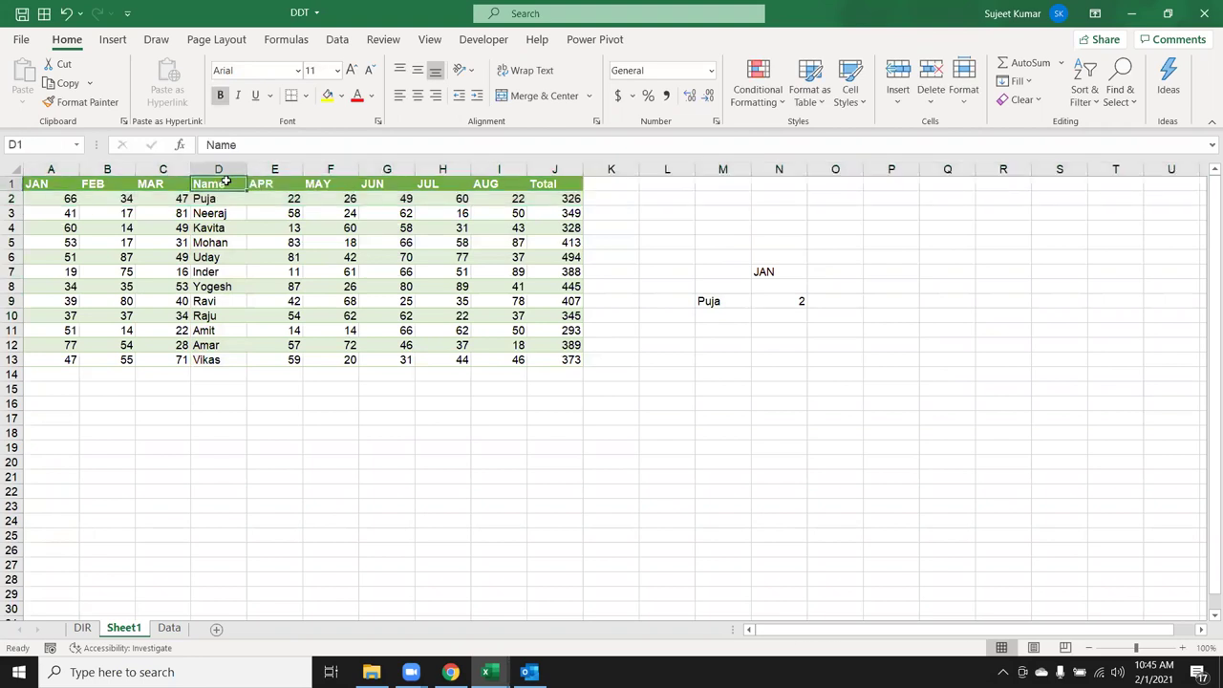
Step: Shift N9's MATCH range to D2:D14, skipping the header, so it returns 1
key(Down)
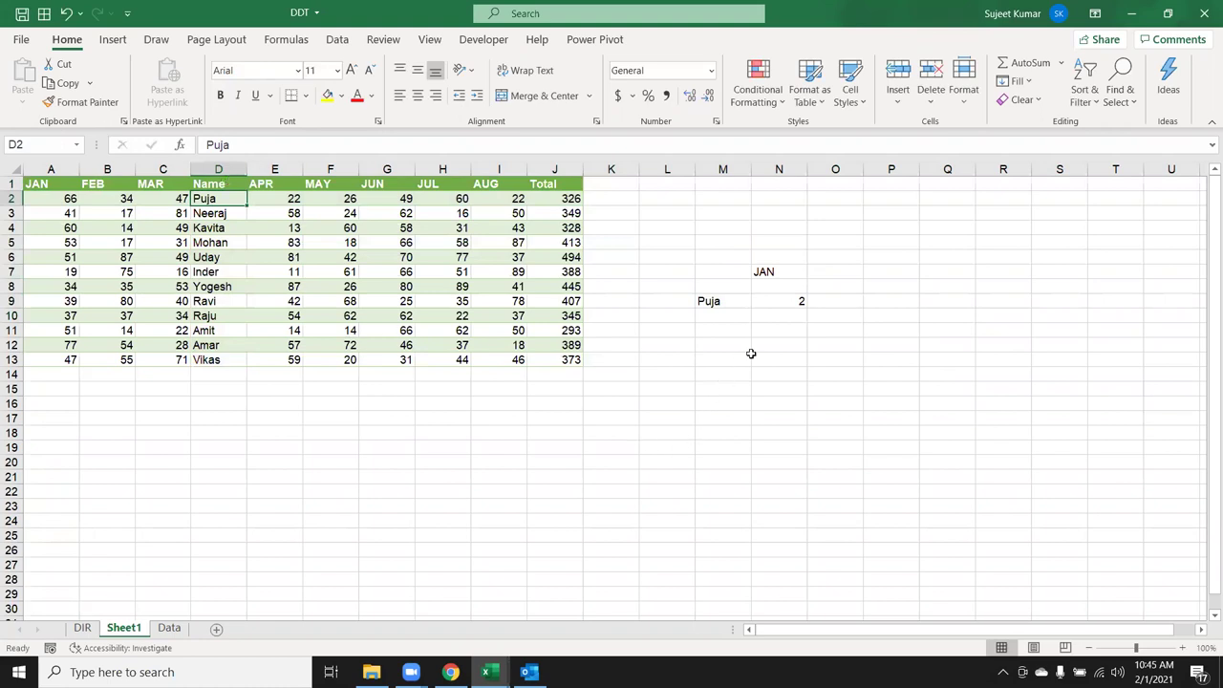
click(785, 299)
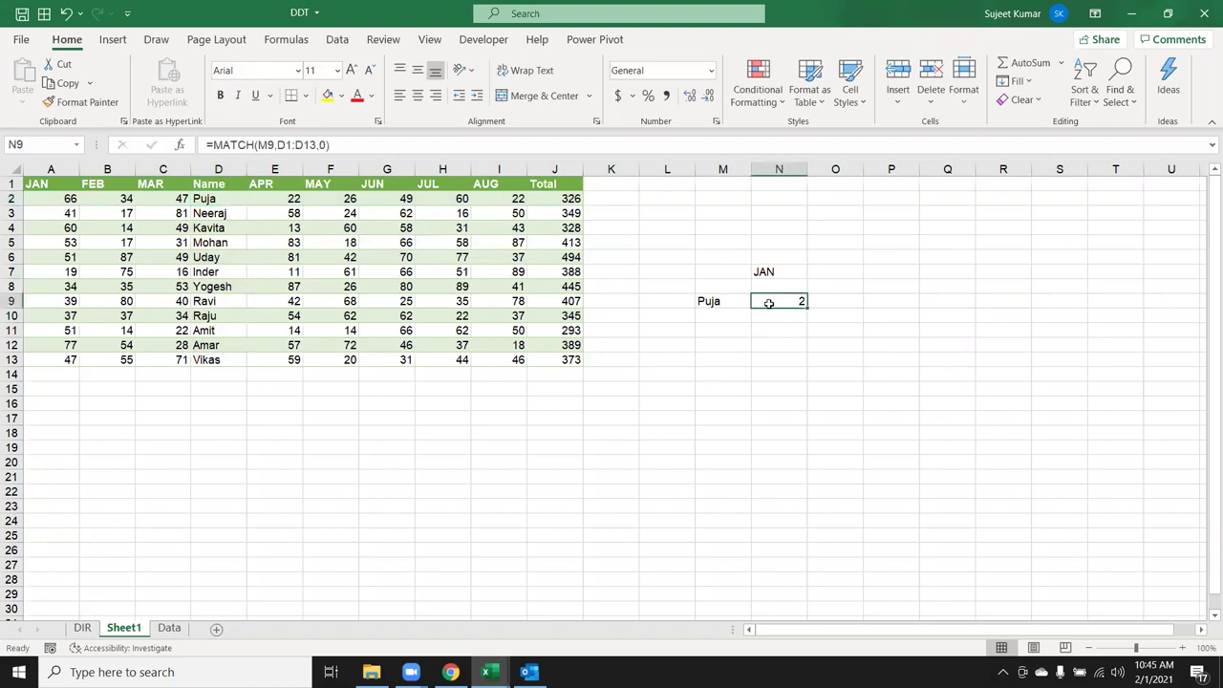
double_click(768, 302)
drag(246, 196, 244, 225)
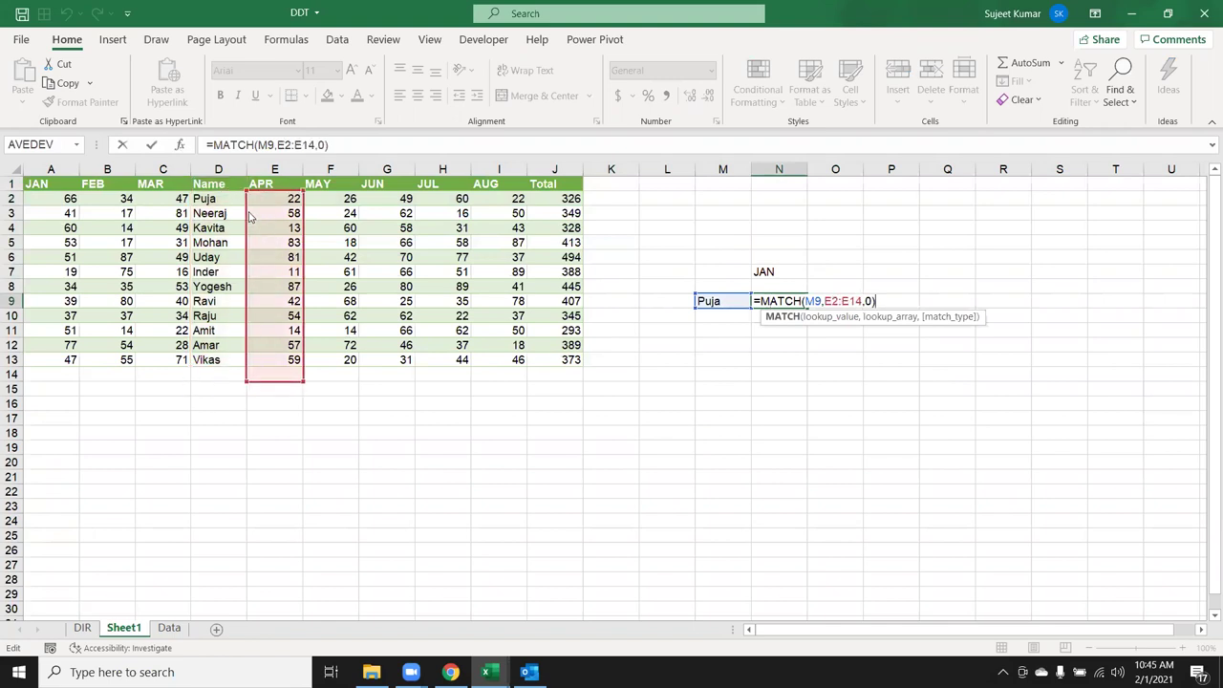
drag(245, 225, 237, 257)
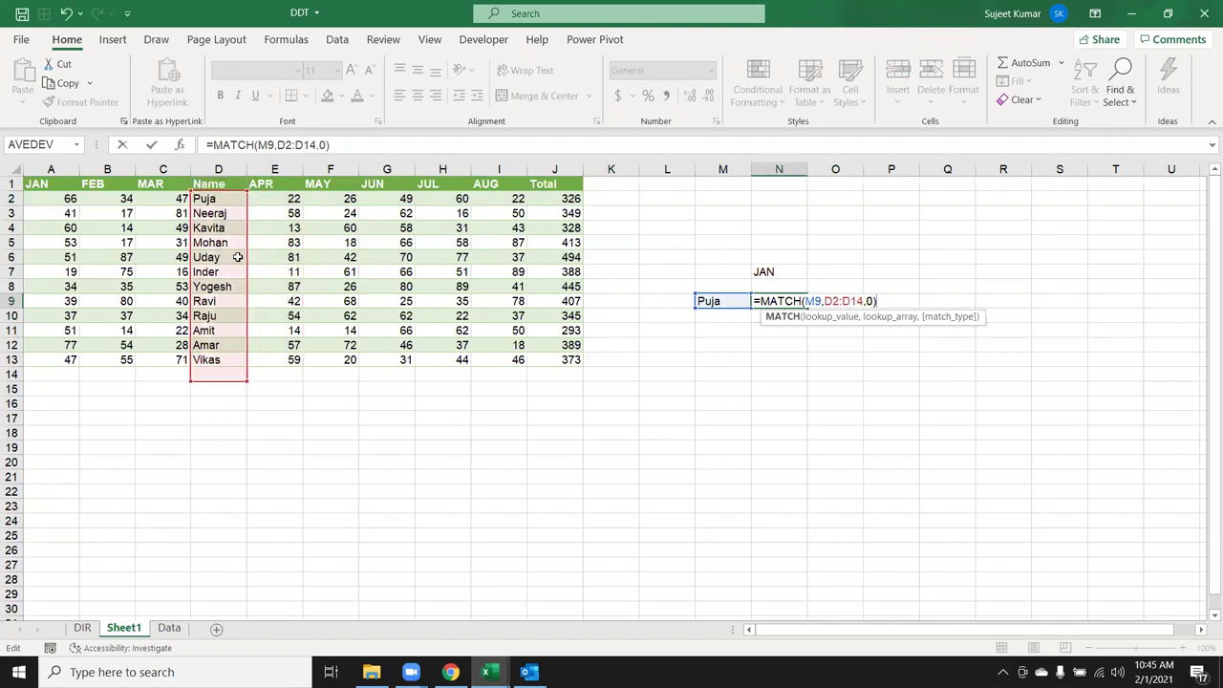
key(Return)
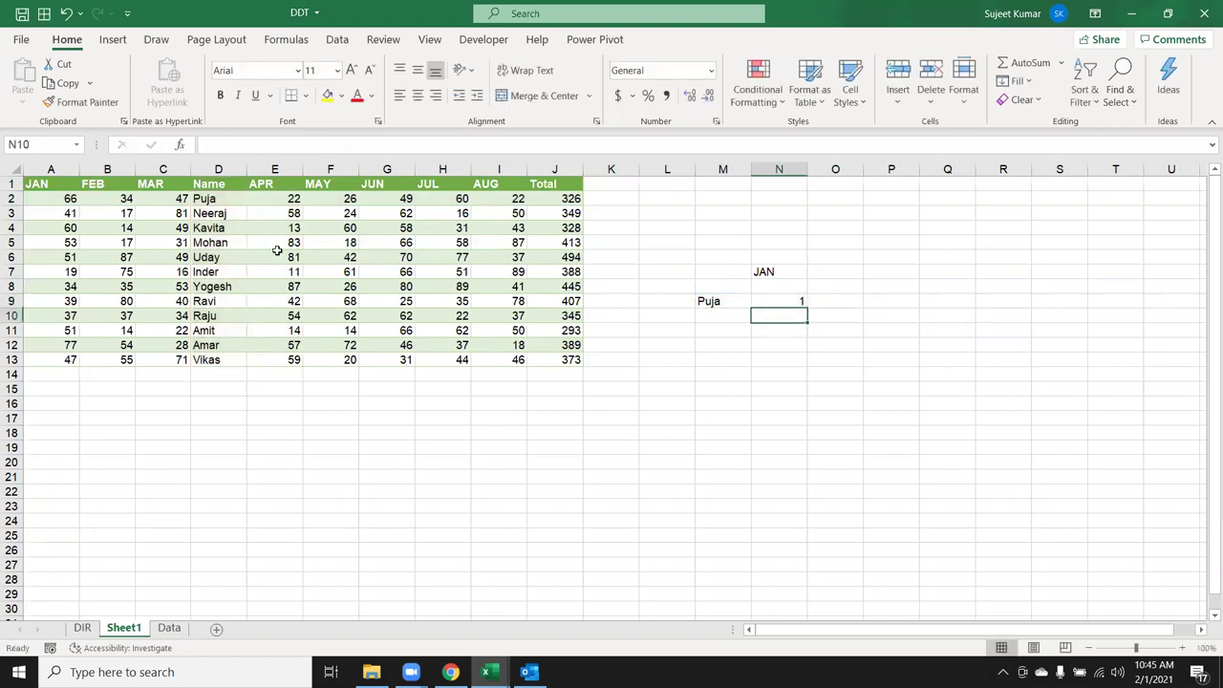
Step: Change the lookup name in M9 to Ravi
click(794, 301)
double_click(794, 301)
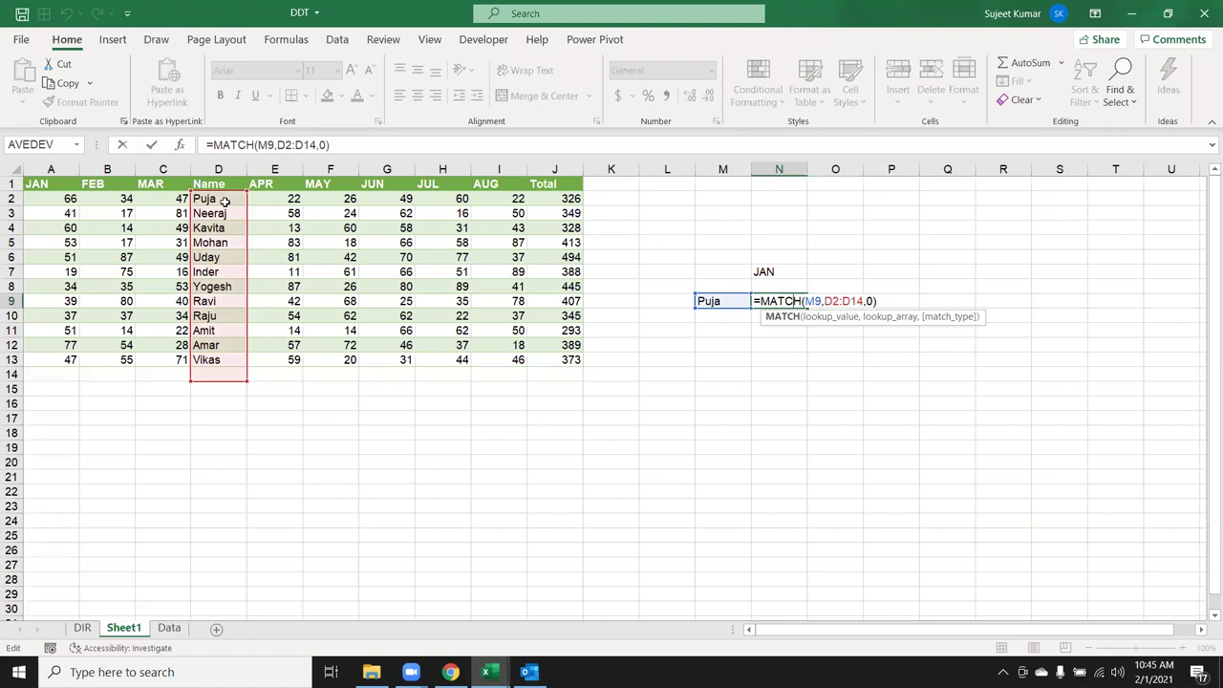
key(Escape)
click(709, 306)
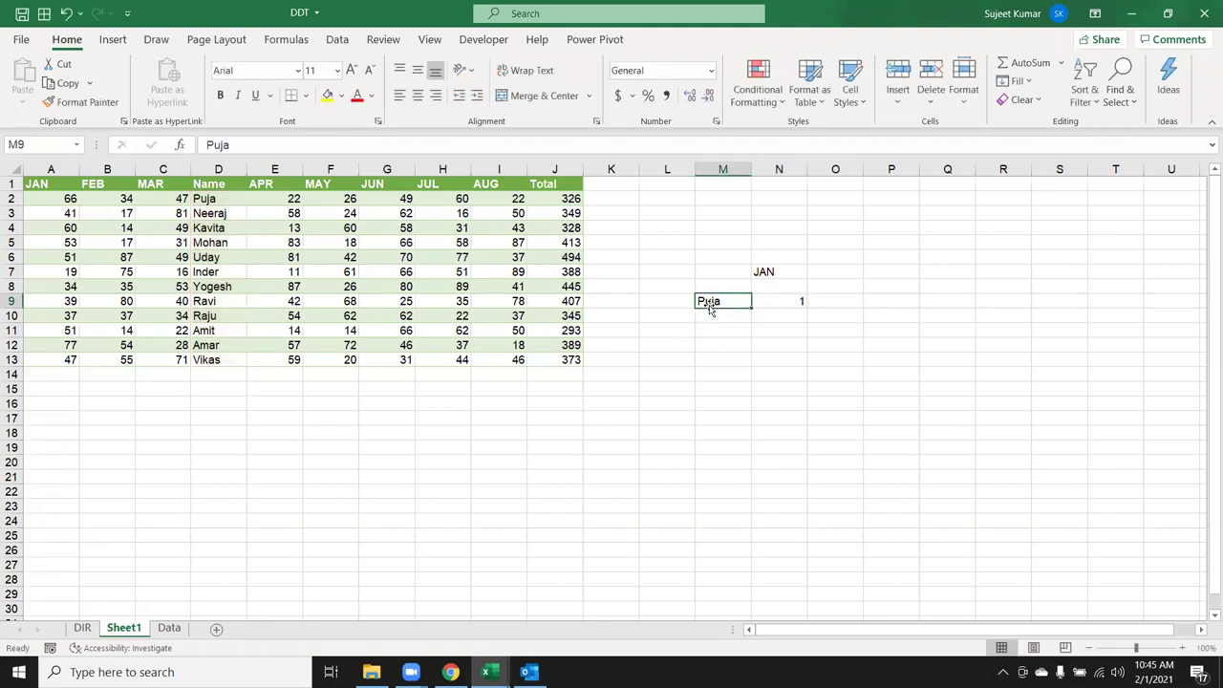
text(Ravi)
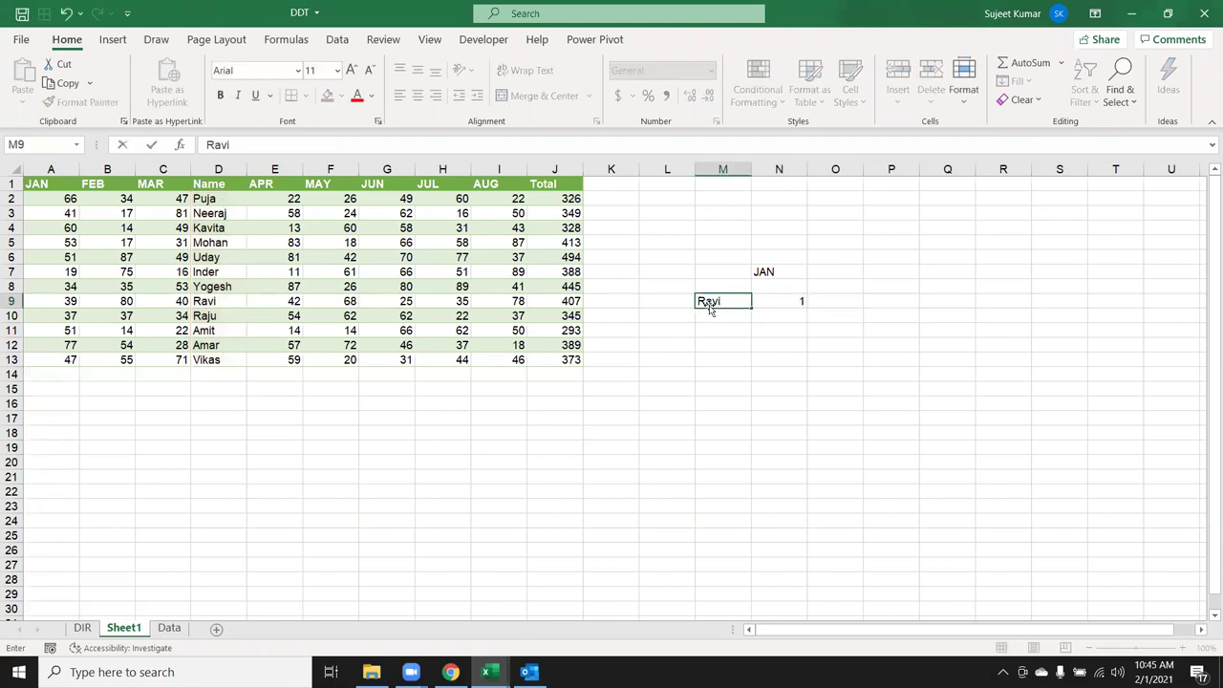
key(Return)
Step: Recheck N9's MATCH formula, which returns 8 for Ravi
click(791, 292)
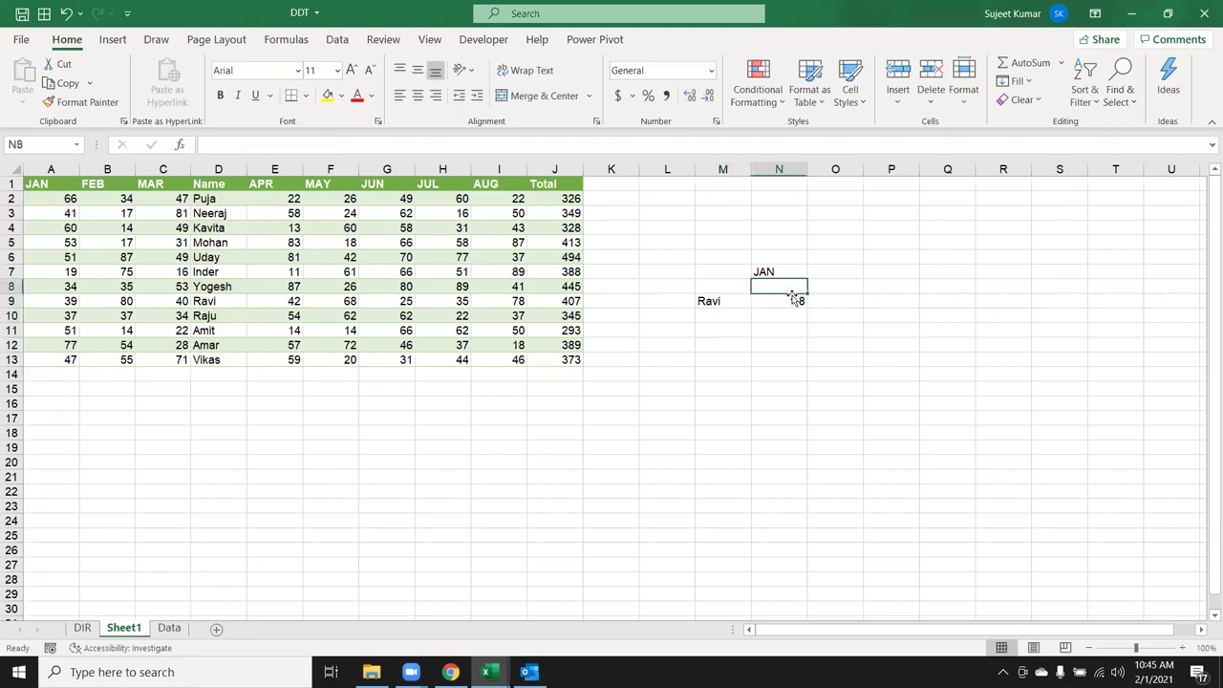
click(800, 300)
key(F2)
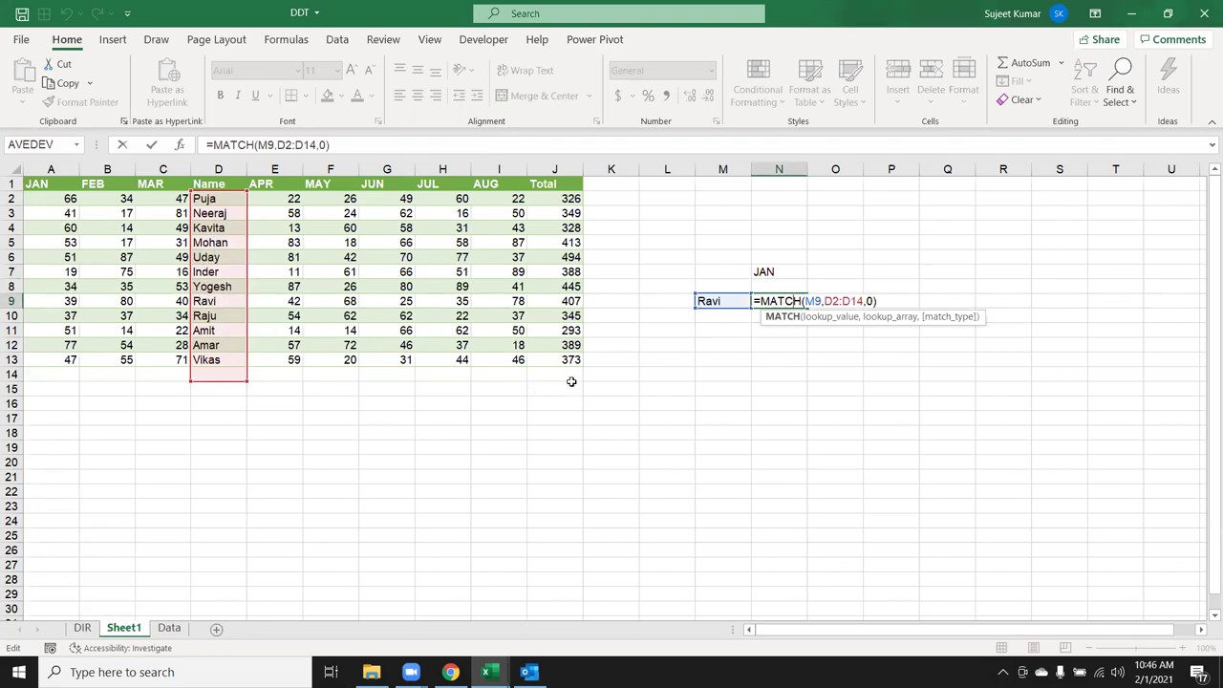
key(Return)
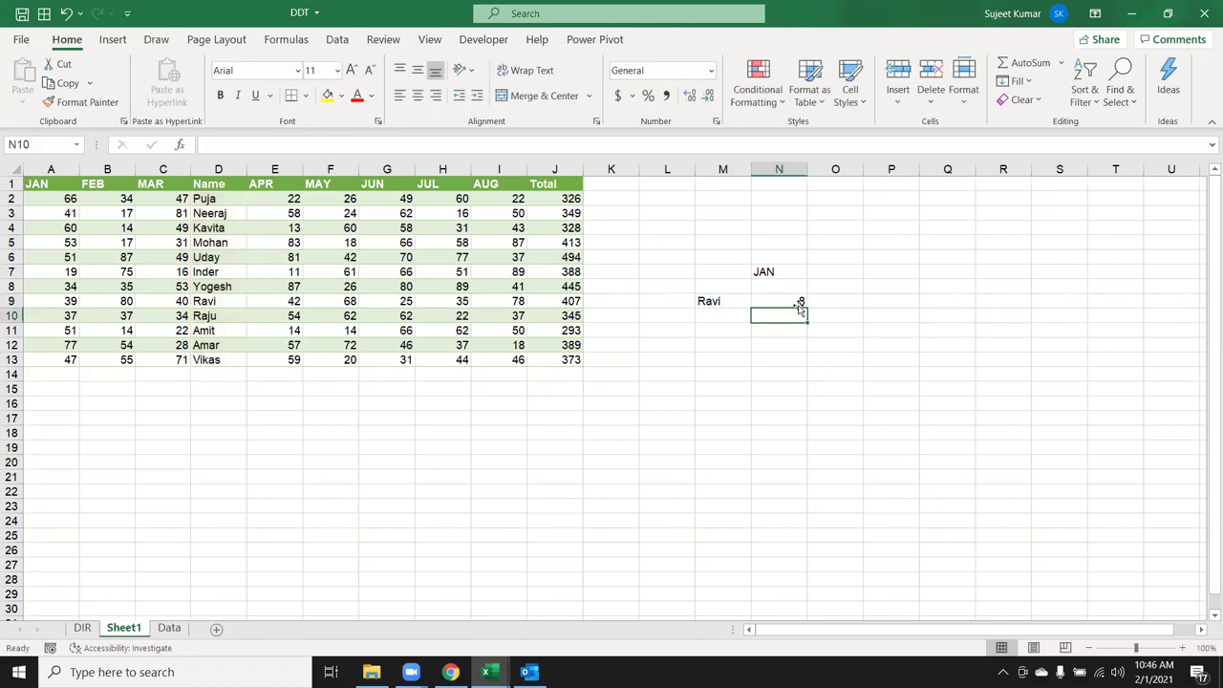
Step: Move the MATCH range back up to D1:D13 so Ravi's position is 9
click(798, 302)
double_click(779, 301)
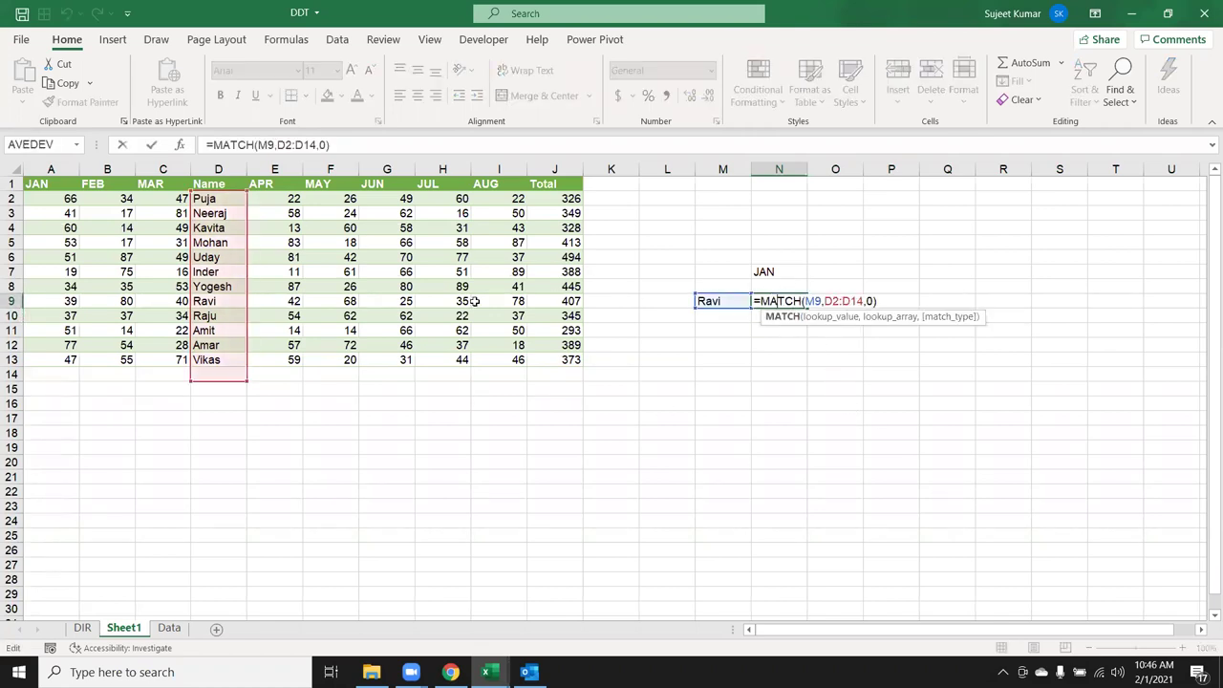
drag(245, 262, 246, 246)
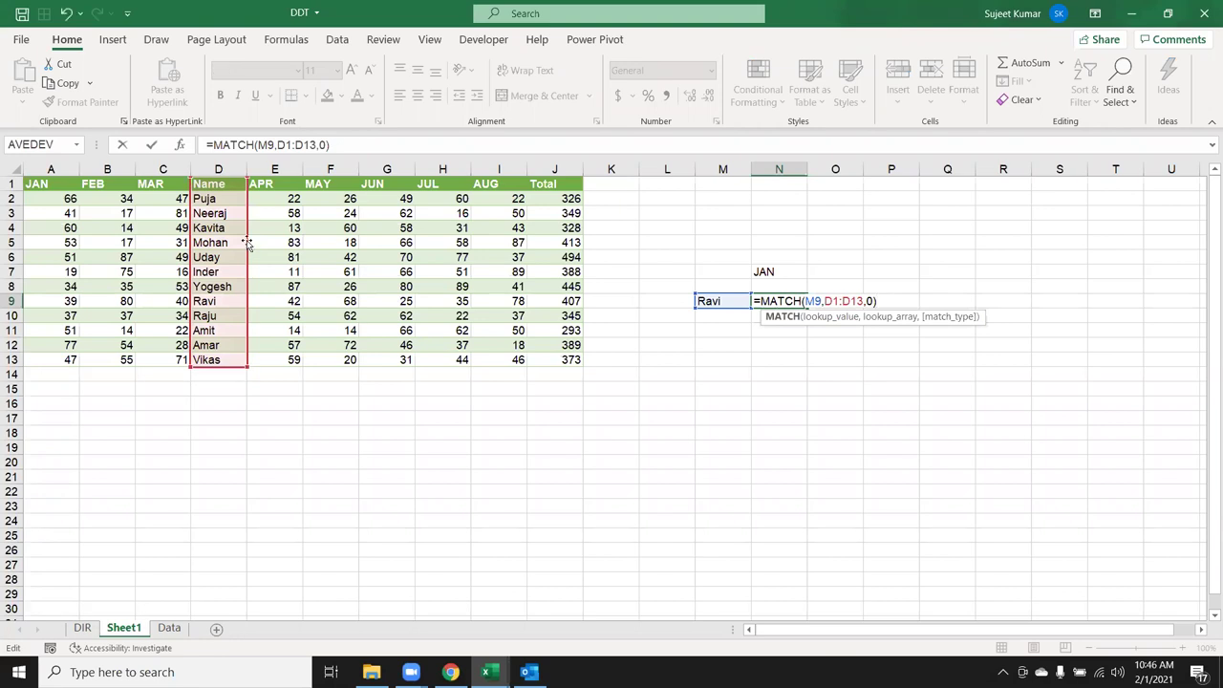
key(Return)
click(840, 302)
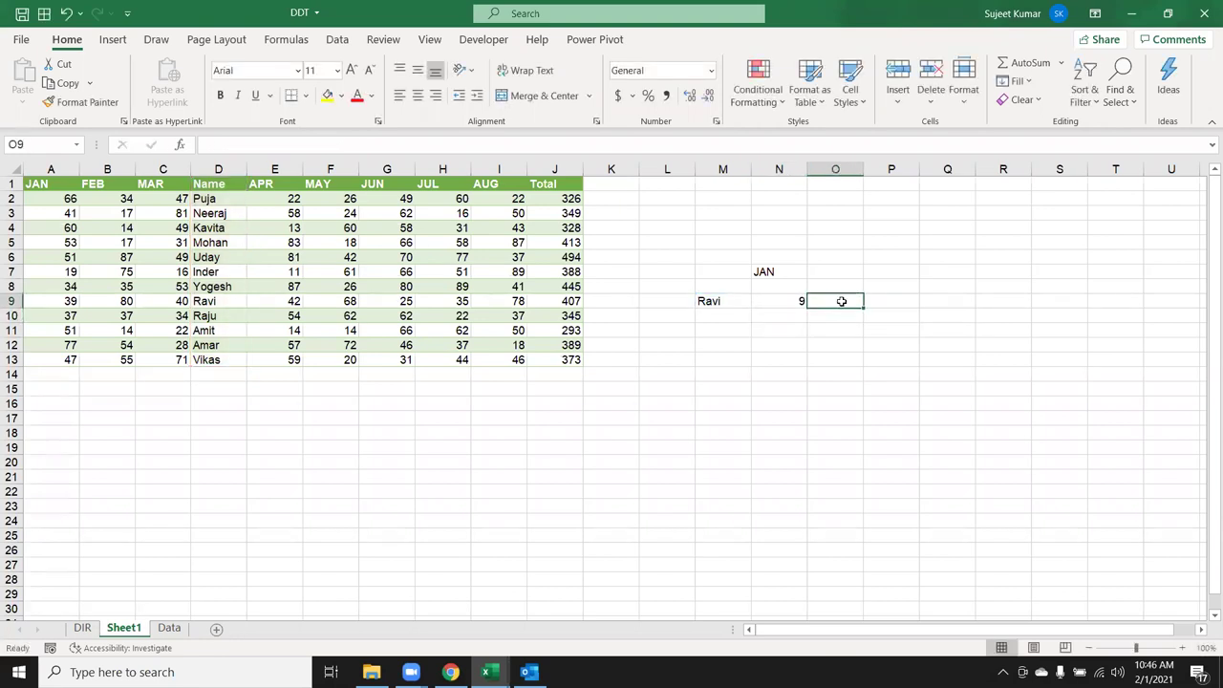
Step: Enter =INDEX(A1:J13,9,1) in O9, returning Ravi's JAN score of 39
text(=ind)
key(Tab)
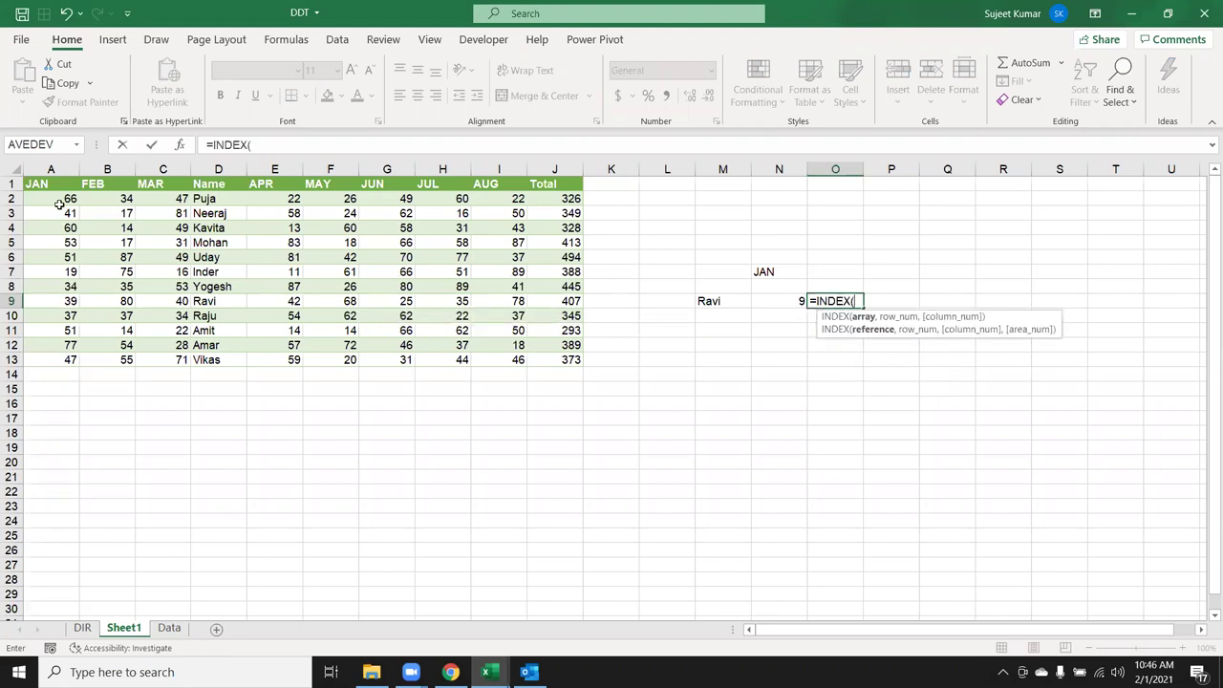
mouse_move(48, 186)
mouse_down()
mouse_move(462, 283)
mouse_move(559, 358)
mouse_up()
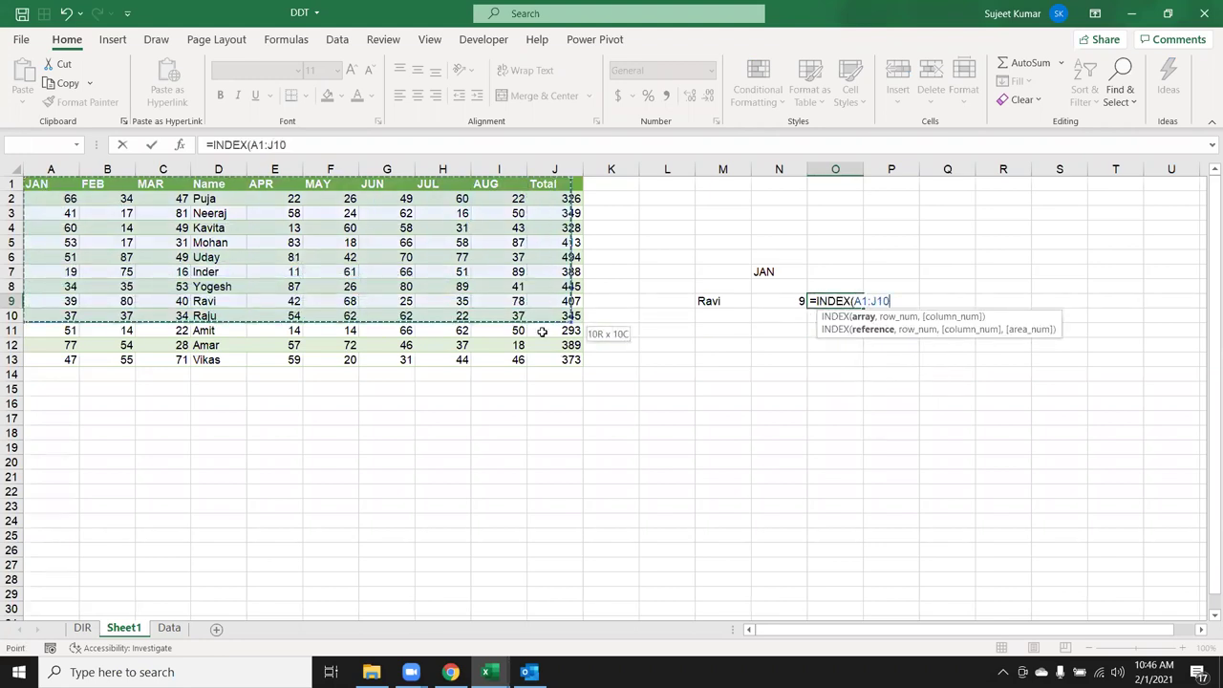
text(,)
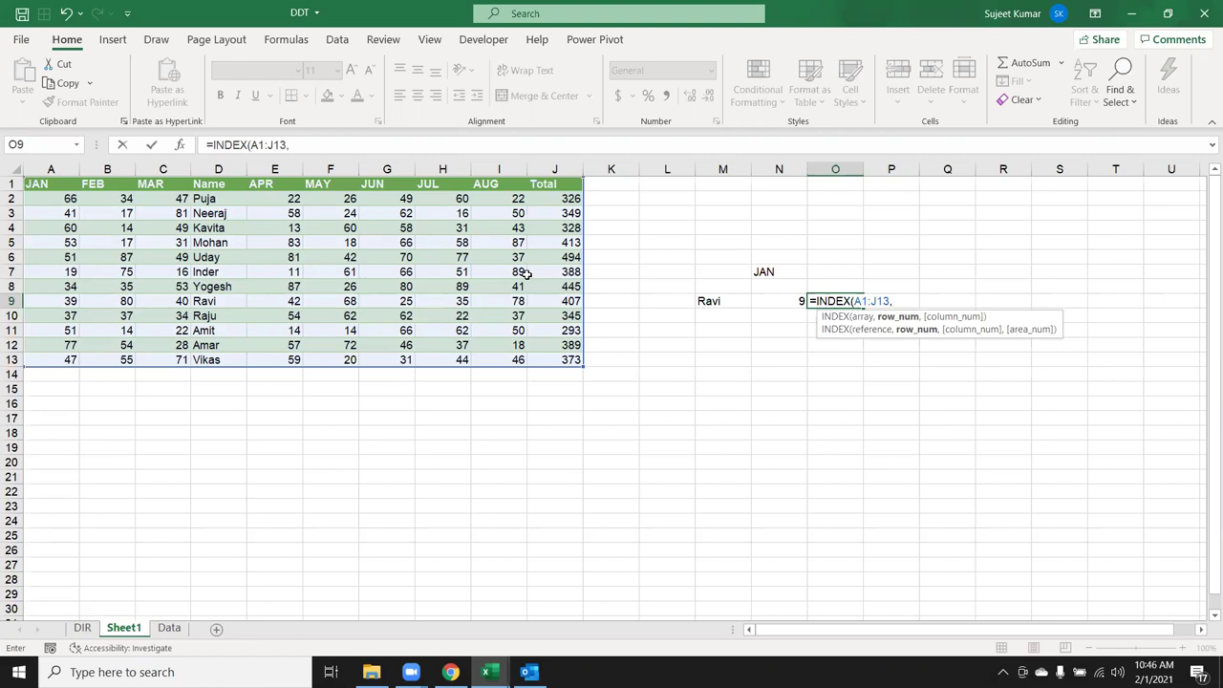
text(9,10)
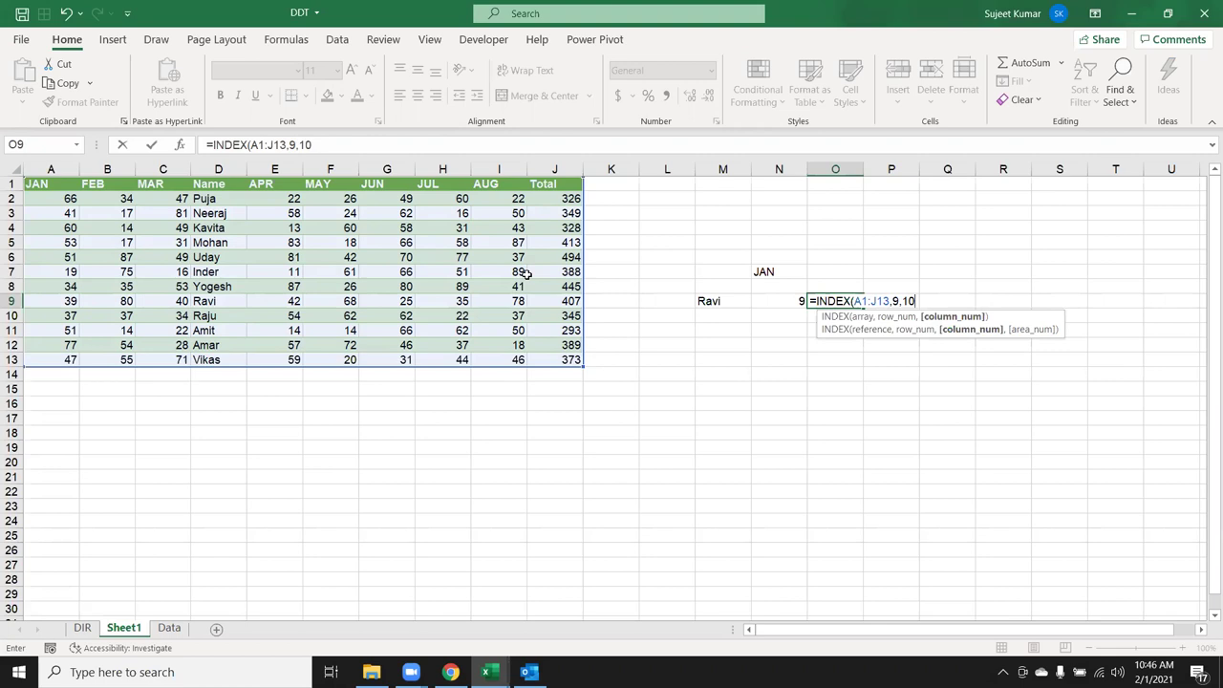
key(BackSpace)
key(BackSpace)
text(1)
key(Return)
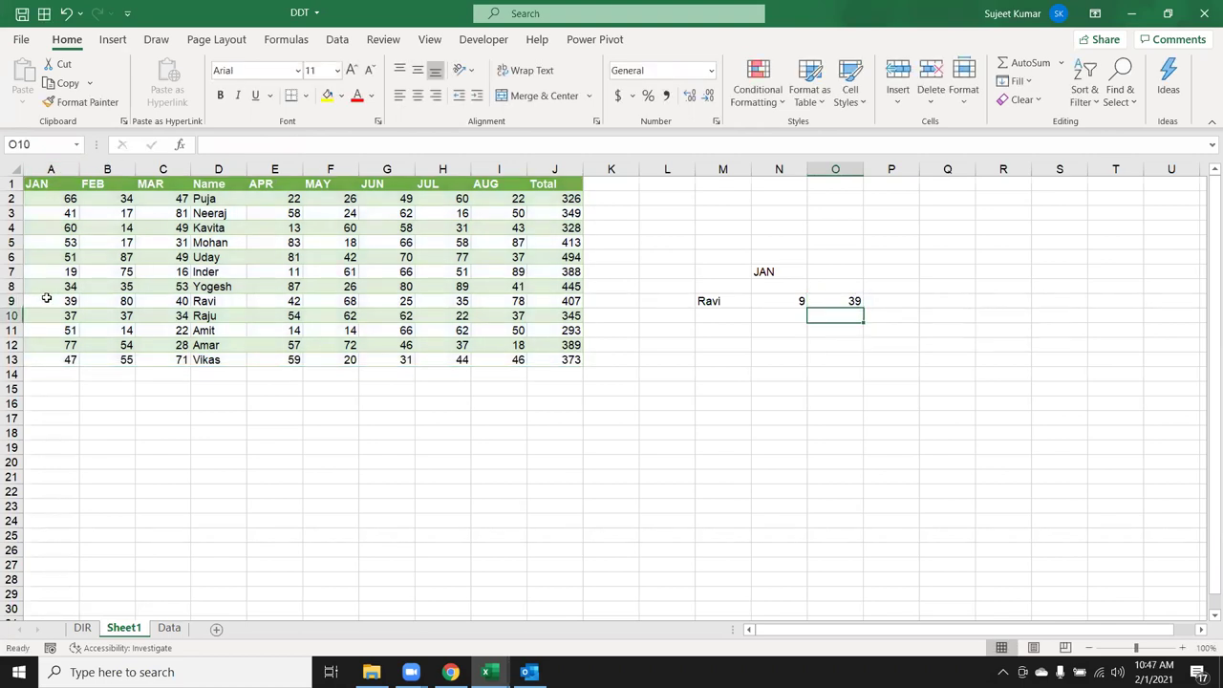
key(Up)
Step: Relabel the month in N7 from JAN to Mar
click(46, 298)
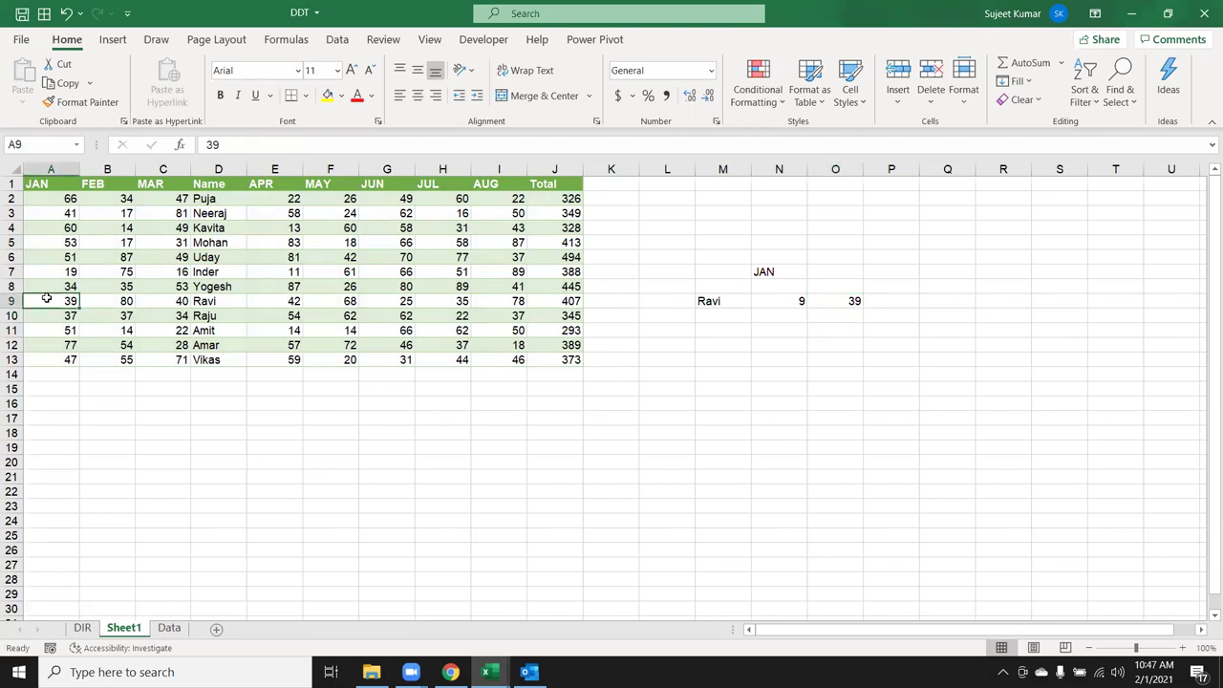
click(779, 270)
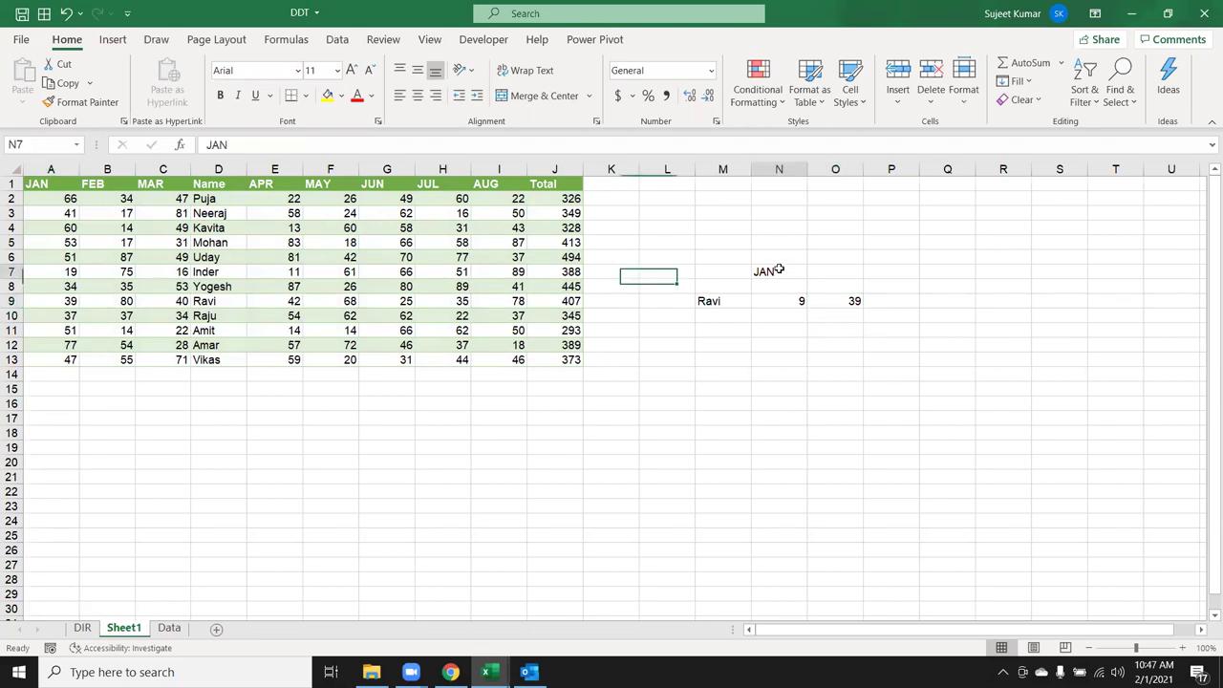
text(Mar)
key(Return)
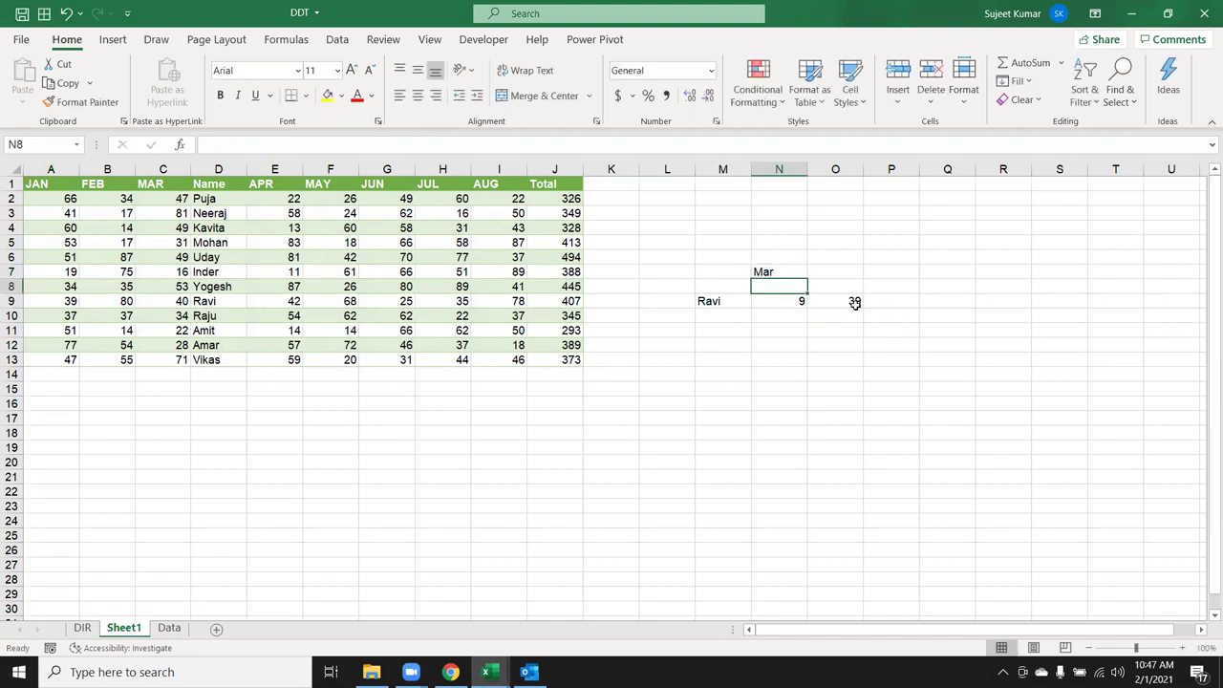
Step: Edit O9 to =INDEX(A1:J13,N9,3), returning Ravi's MAR score of 40
double_click(852, 300)
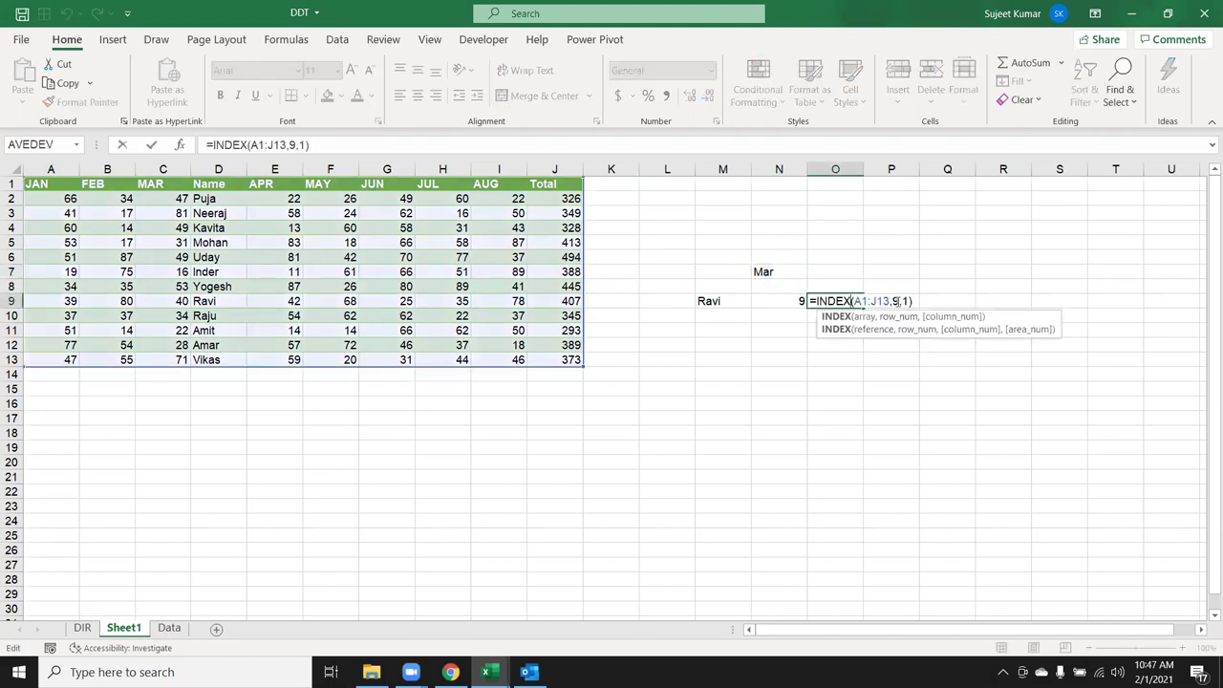
click(902, 300)
key(BackSpace)
text(3)
double_click(896, 300)
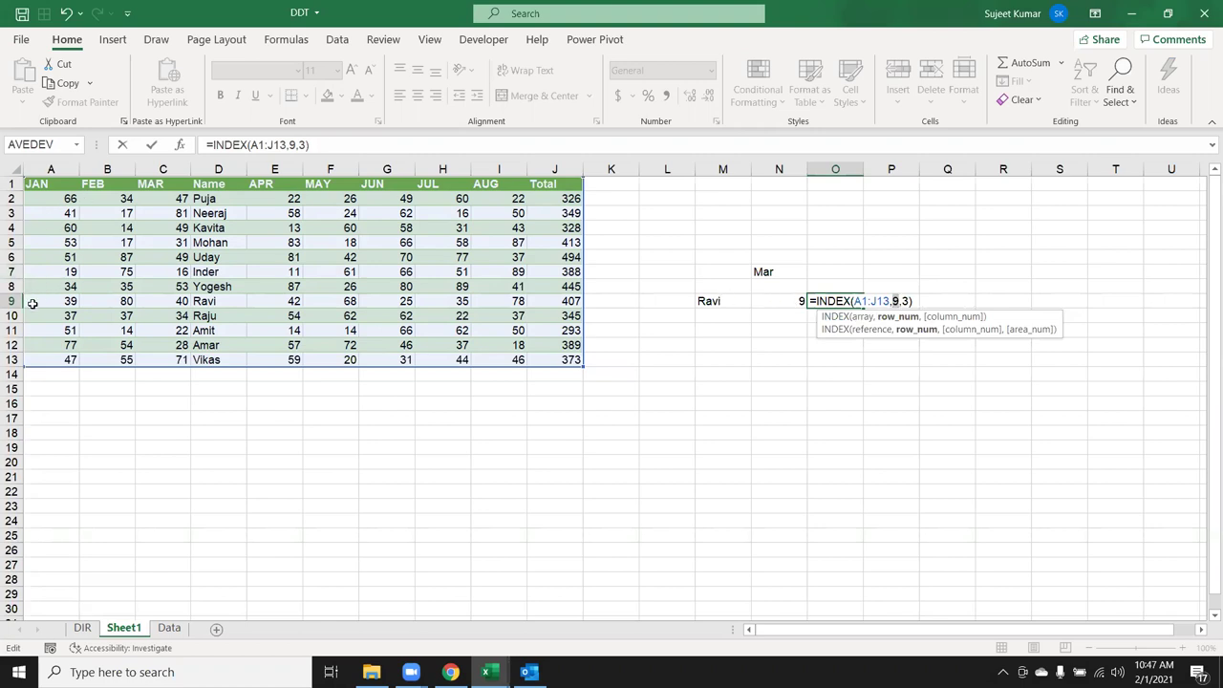
key(BackSpace)
click(787, 304)
key(Return)
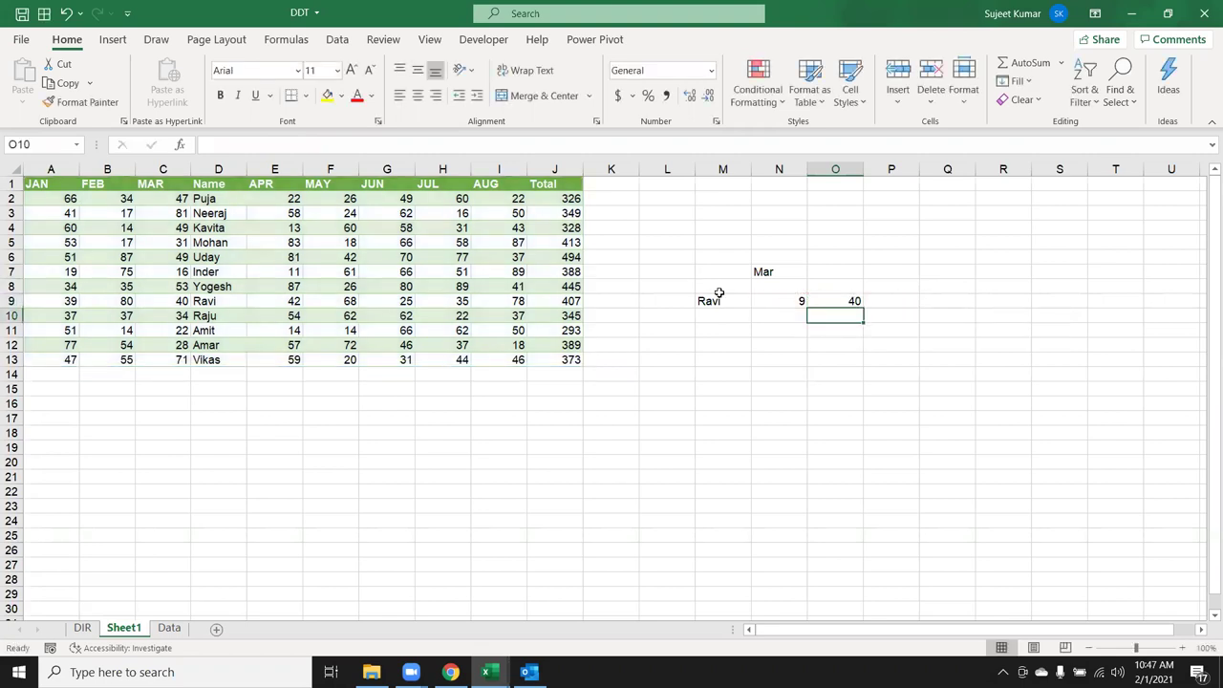
click(718, 302)
Step: Enter Uday as the lookup name in M9
text(Uday)
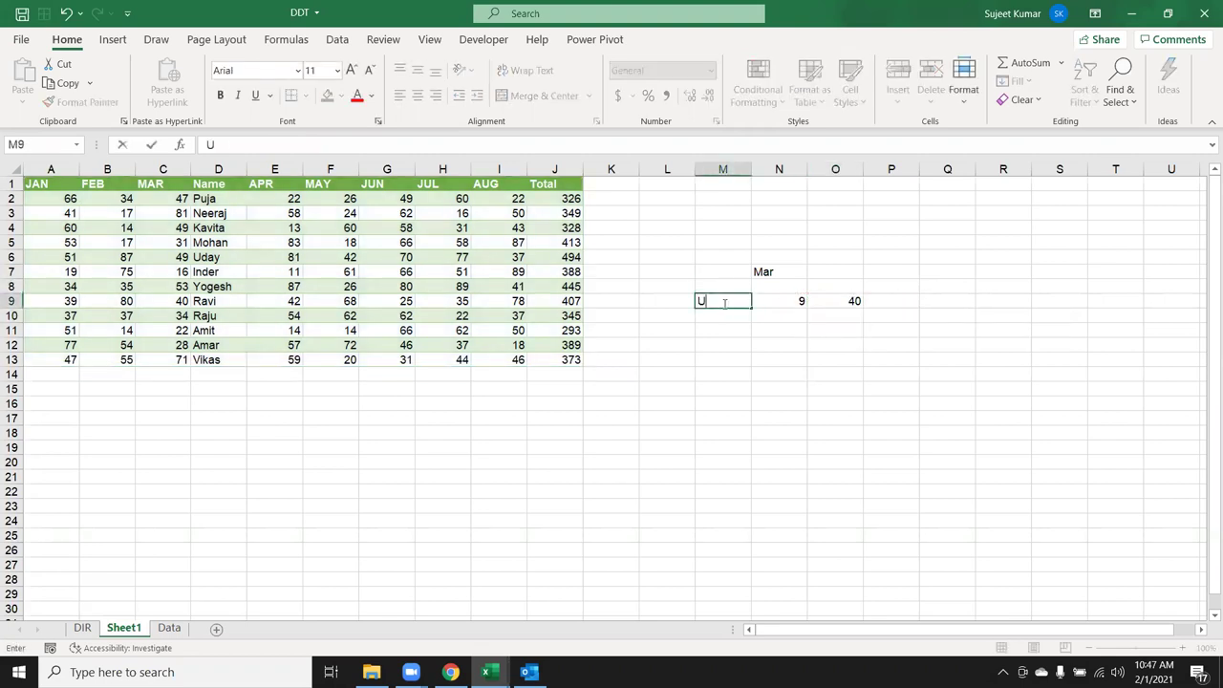
key(Return)
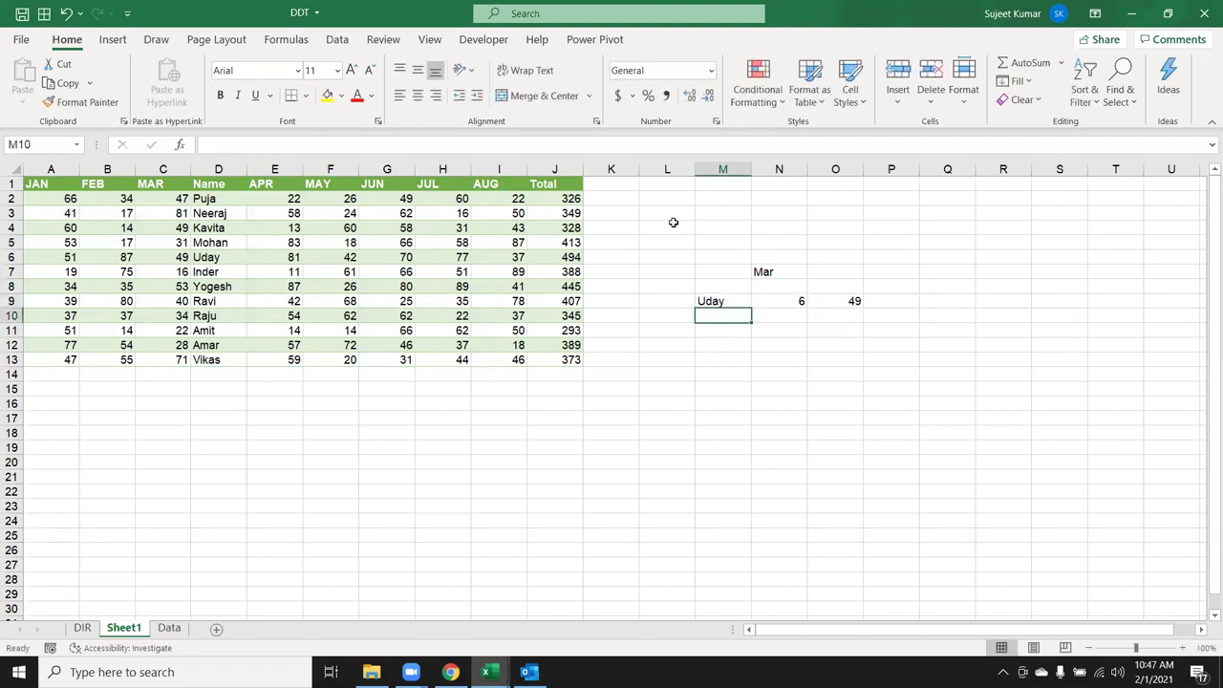
click(786, 299)
double_click(786, 299)
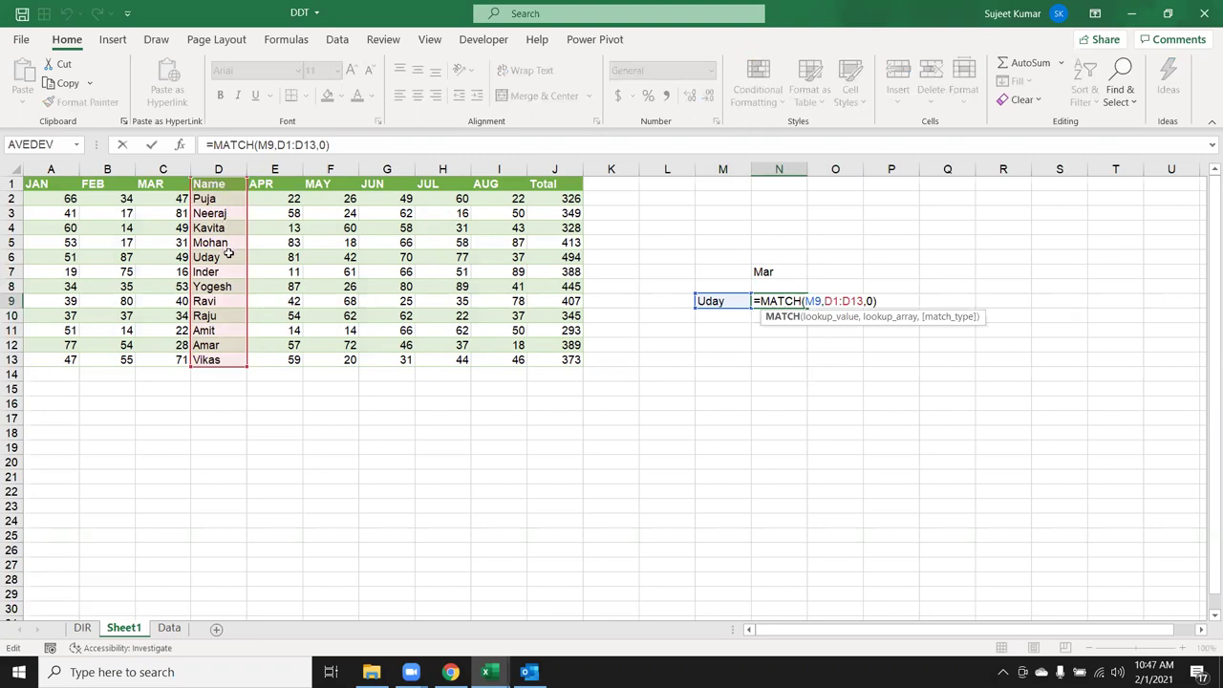
key(Return)
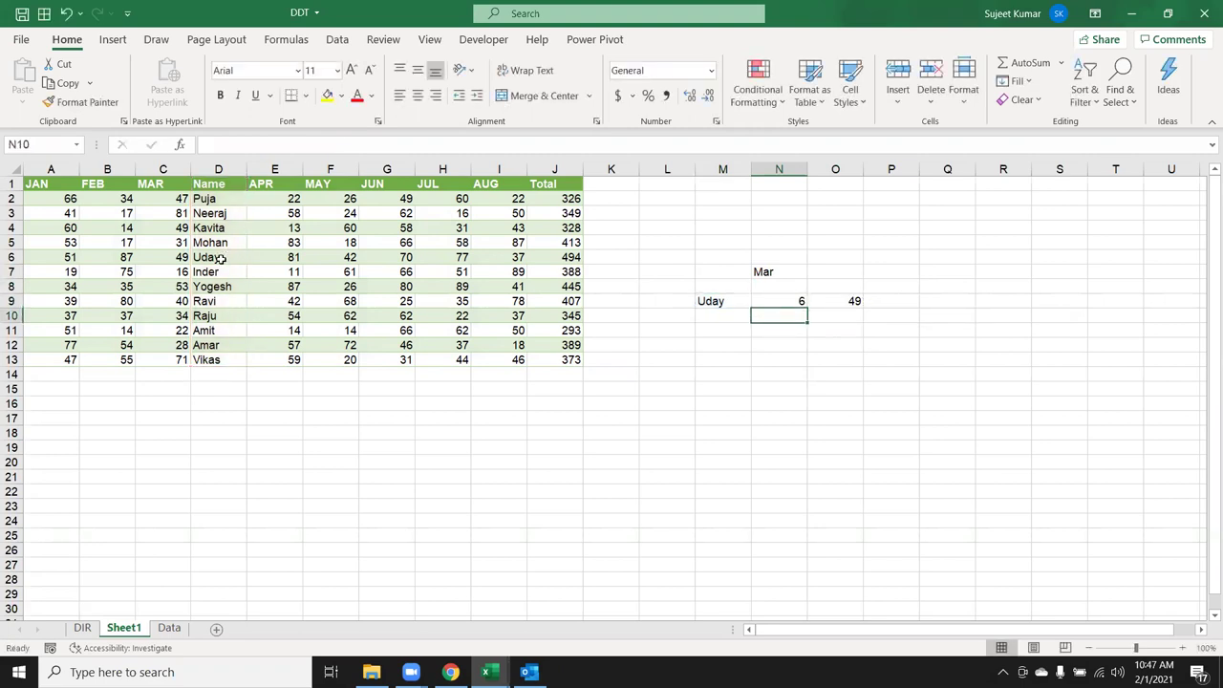
Step: Try shifting N9's MATCH range to D2:D14 after checking Uday's row
click(221, 258)
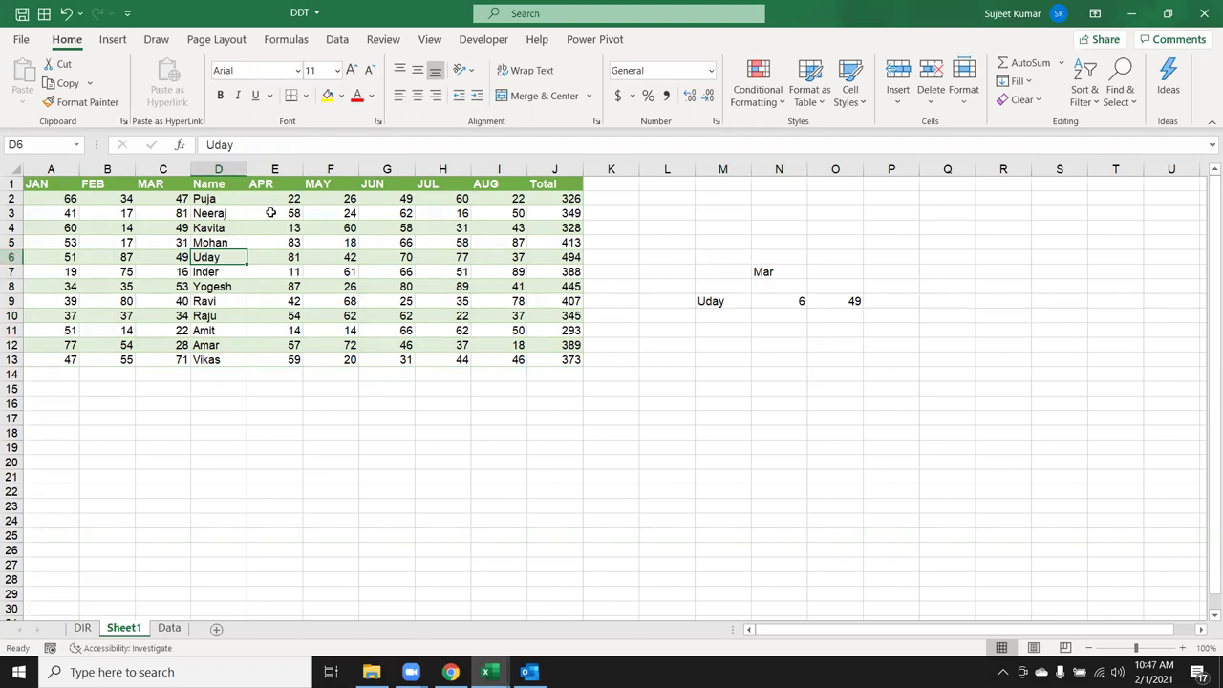
click(783, 301)
double_click(776, 301)
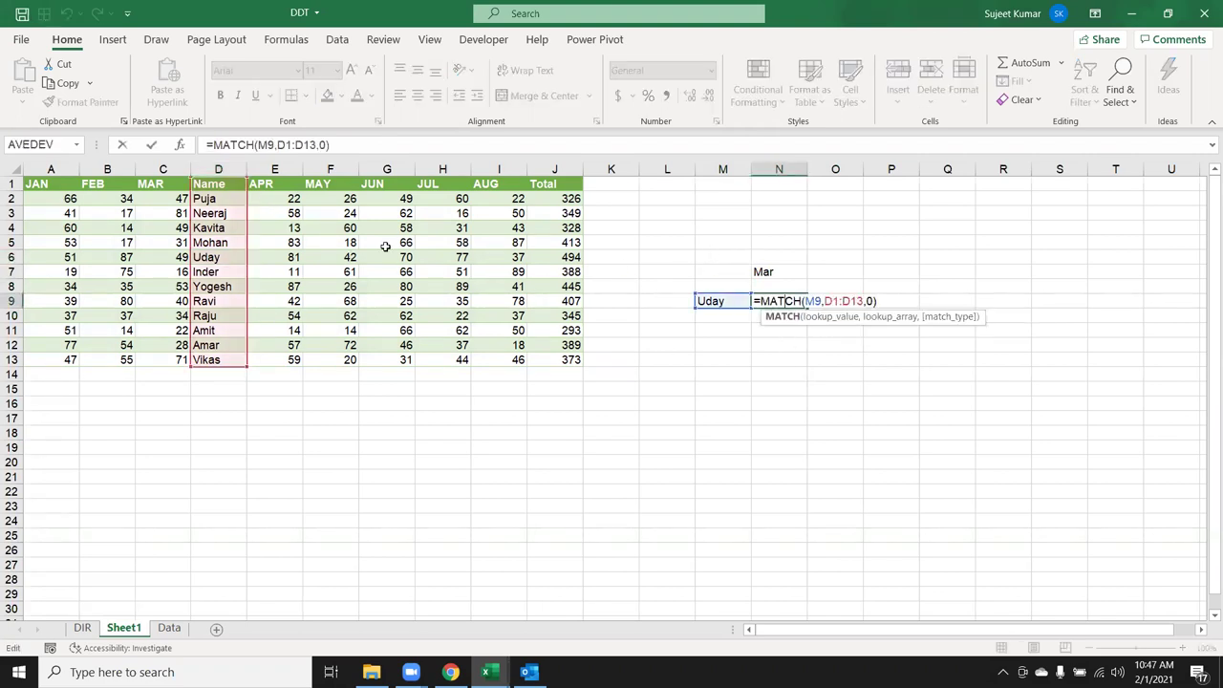
drag(244, 214, 242, 232)
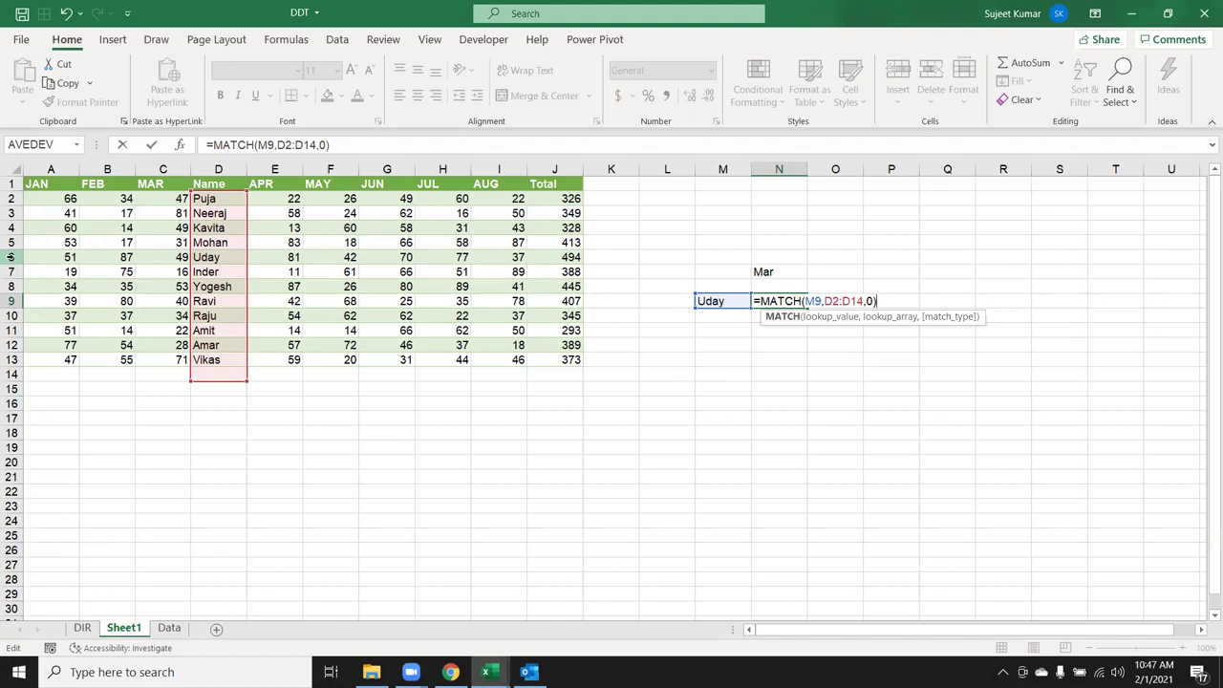
key(Return)
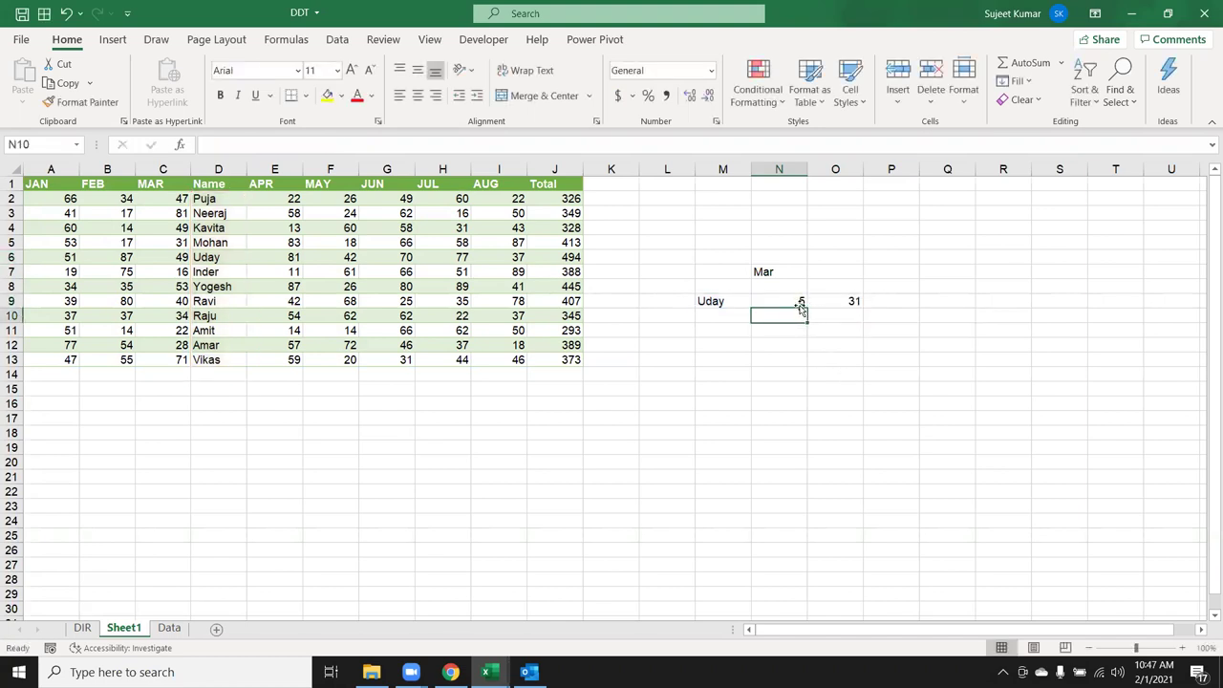
Step: Restore the MATCH range to D1:D13, giving Uday position 6 and Mar score 49
click(798, 301)
double_click(797, 301)
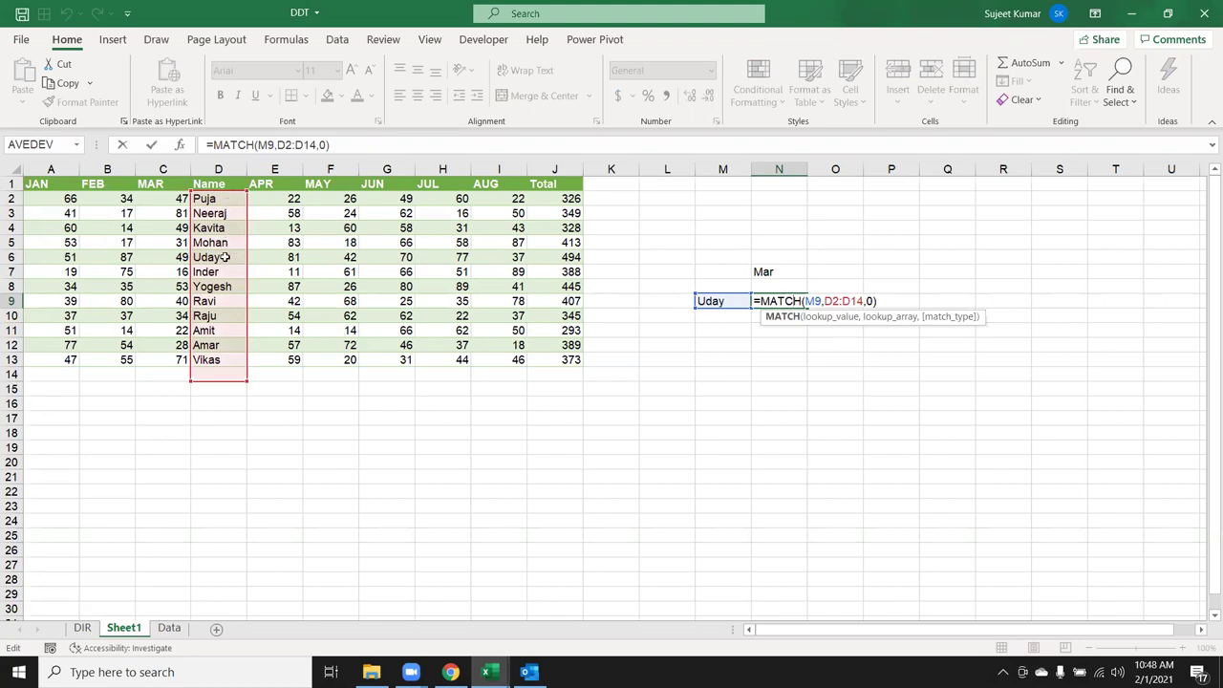
key(Return)
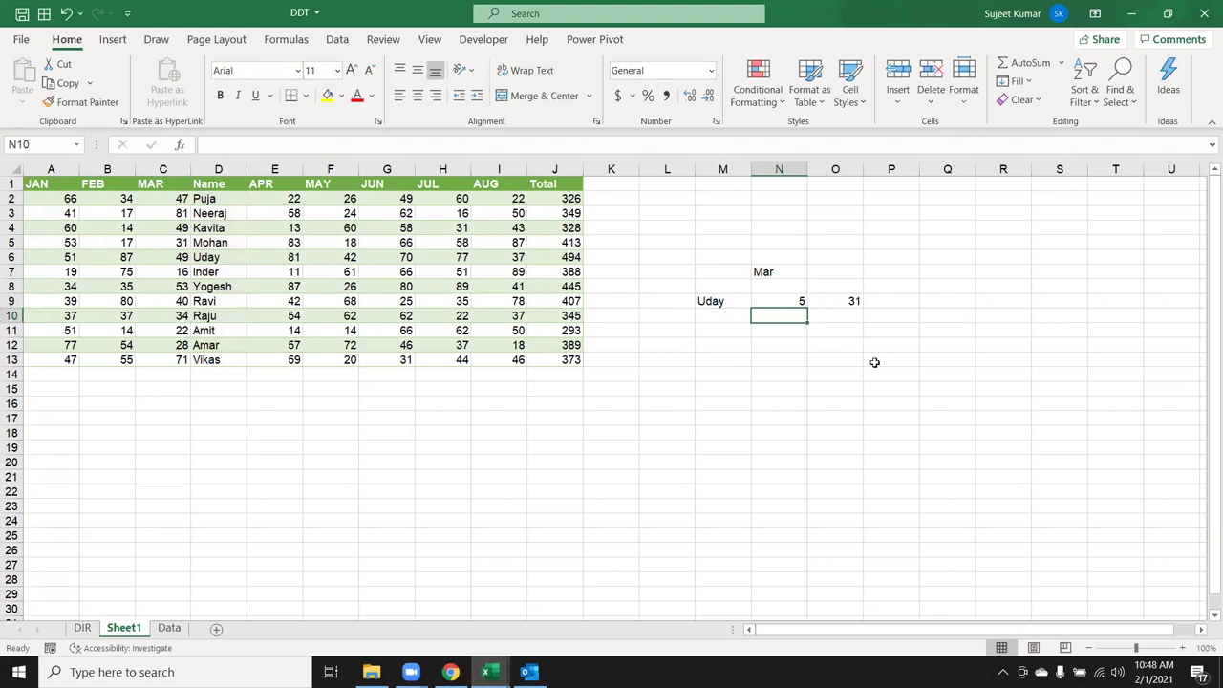
double_click(781, 302)
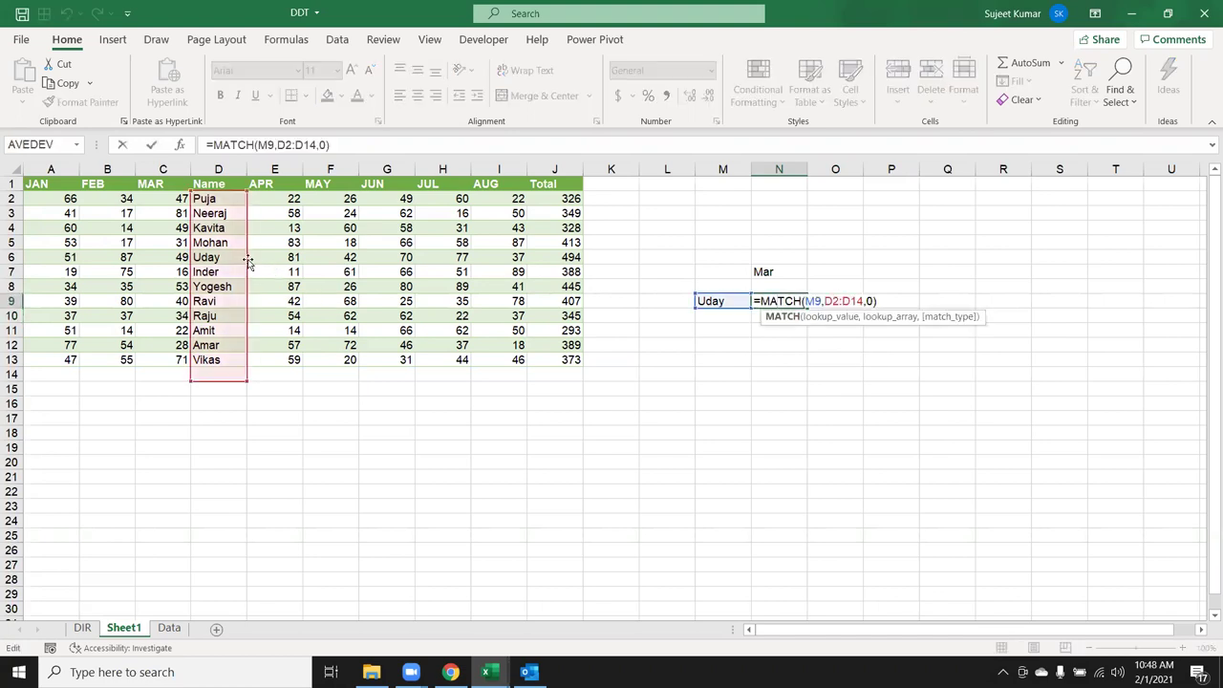
drag(247, 264, 248, 250)
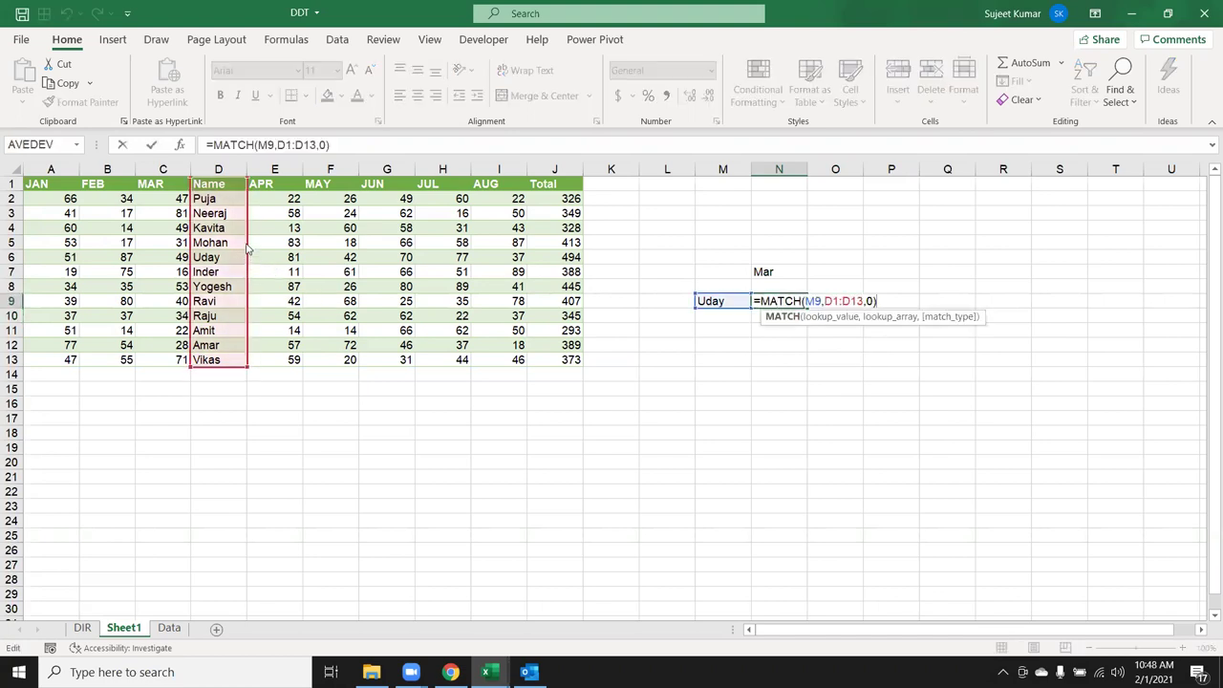
key(Return)
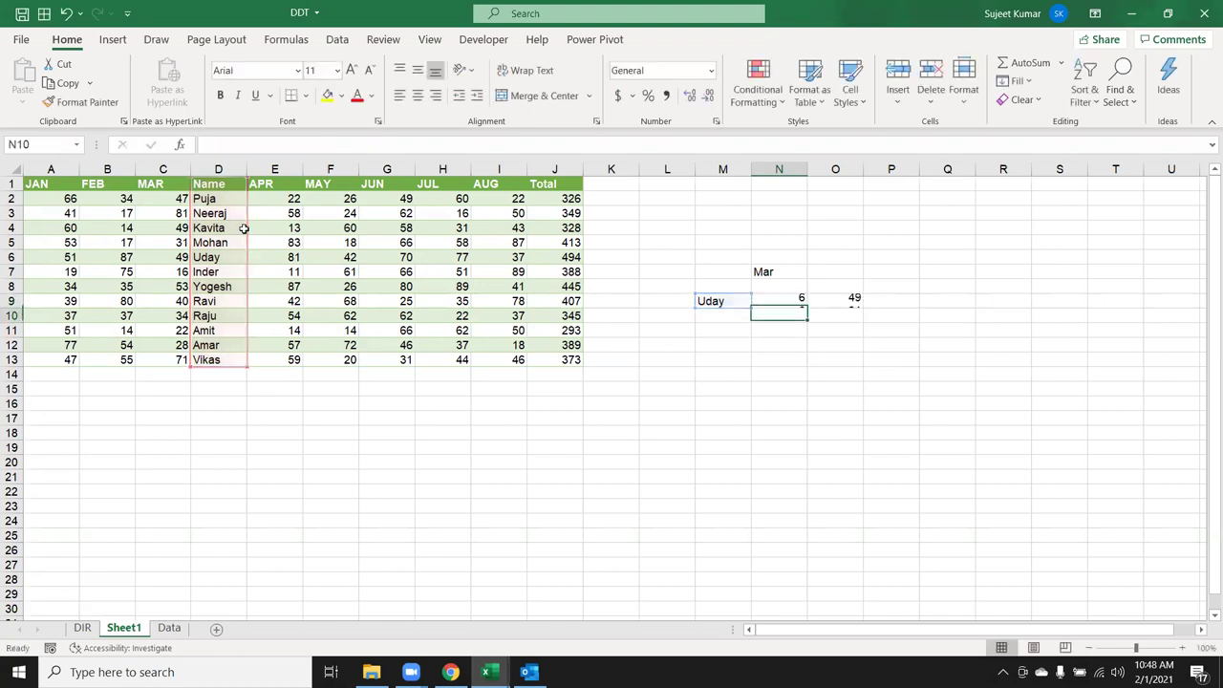
click(714, 302)
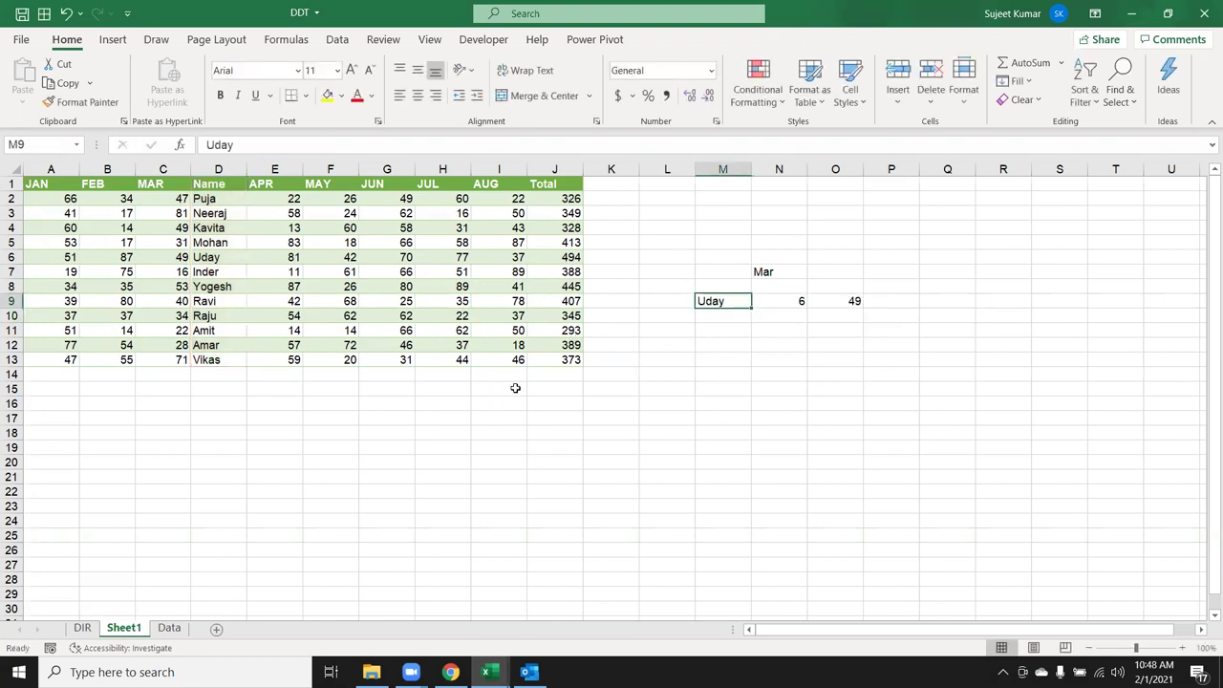
Step: Enter Amit as the lookup name in M9 and inspect O9's INDEX formula
text(Amit)
key(Return)
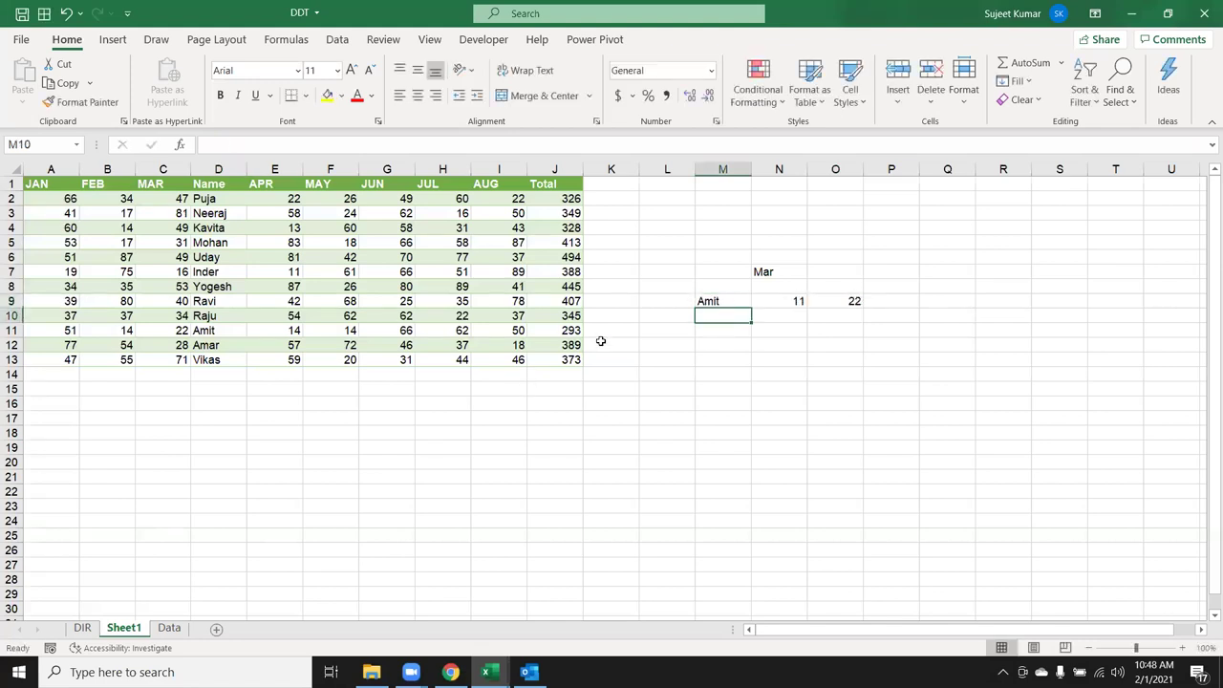
click(843, 303)
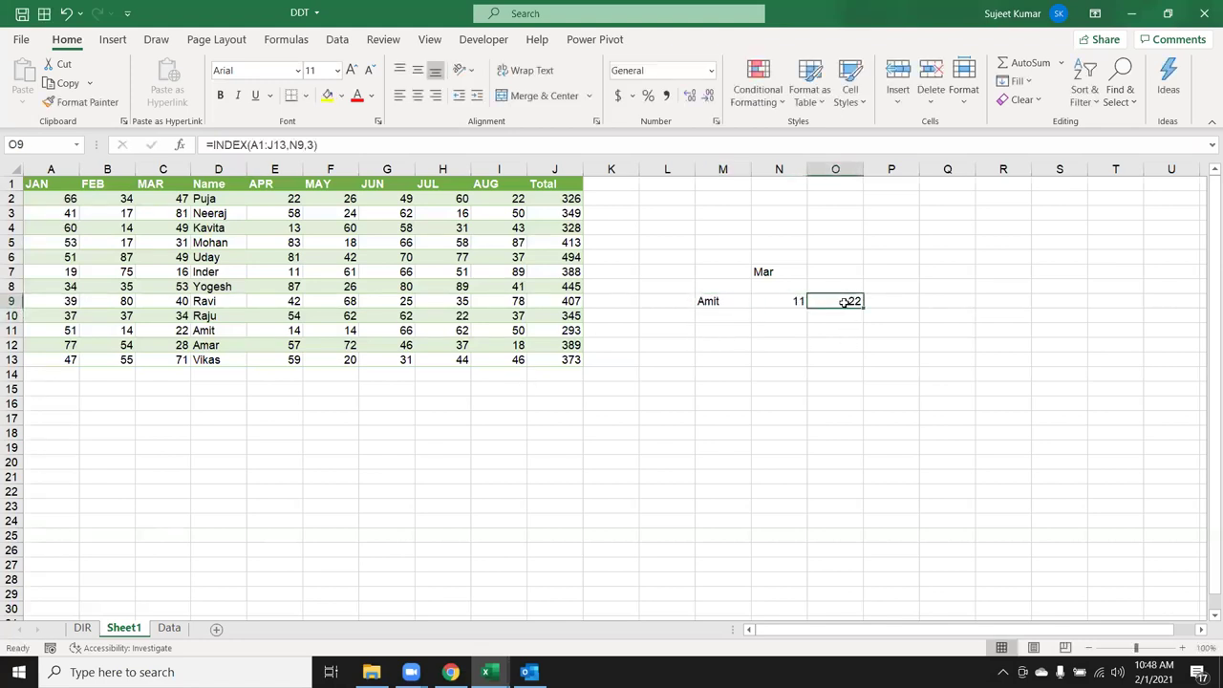
double_click(845, 303)
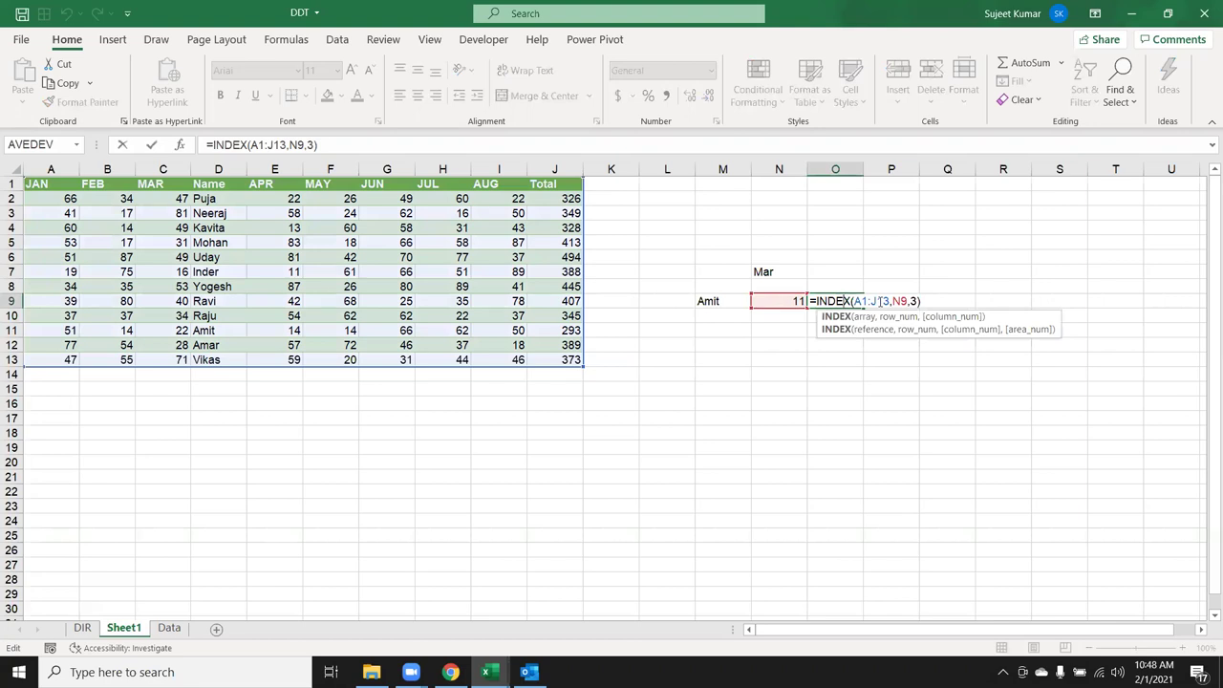
double_click(899, 301)
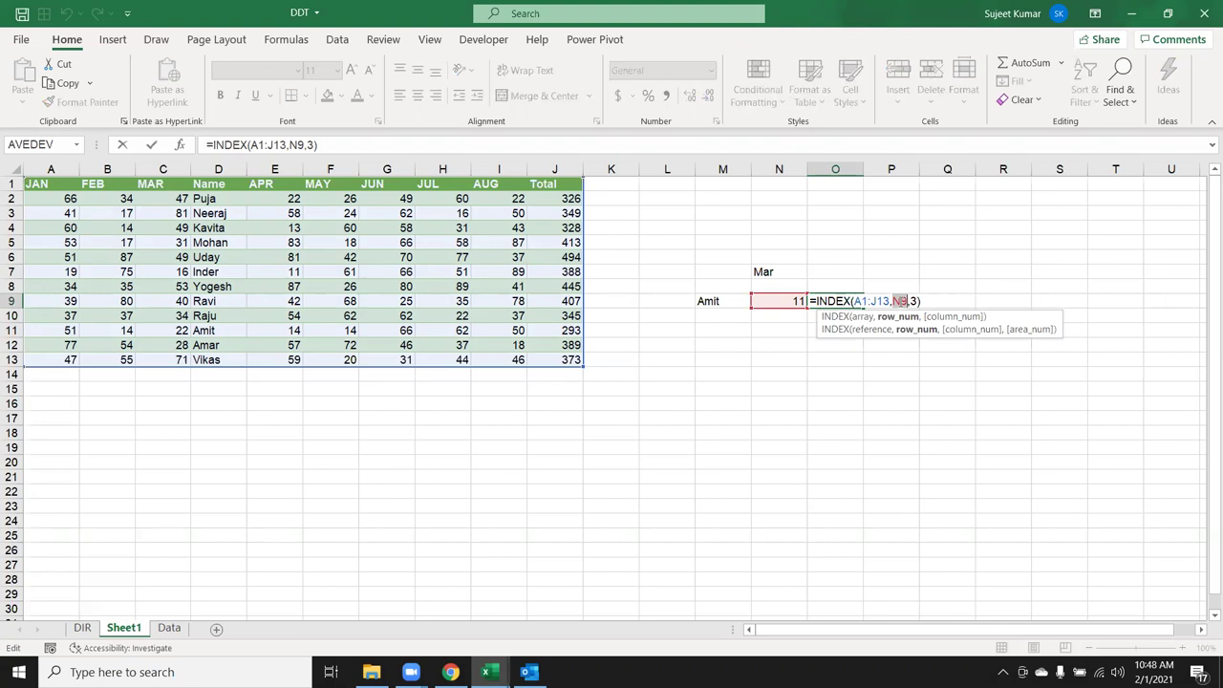
key(Return)
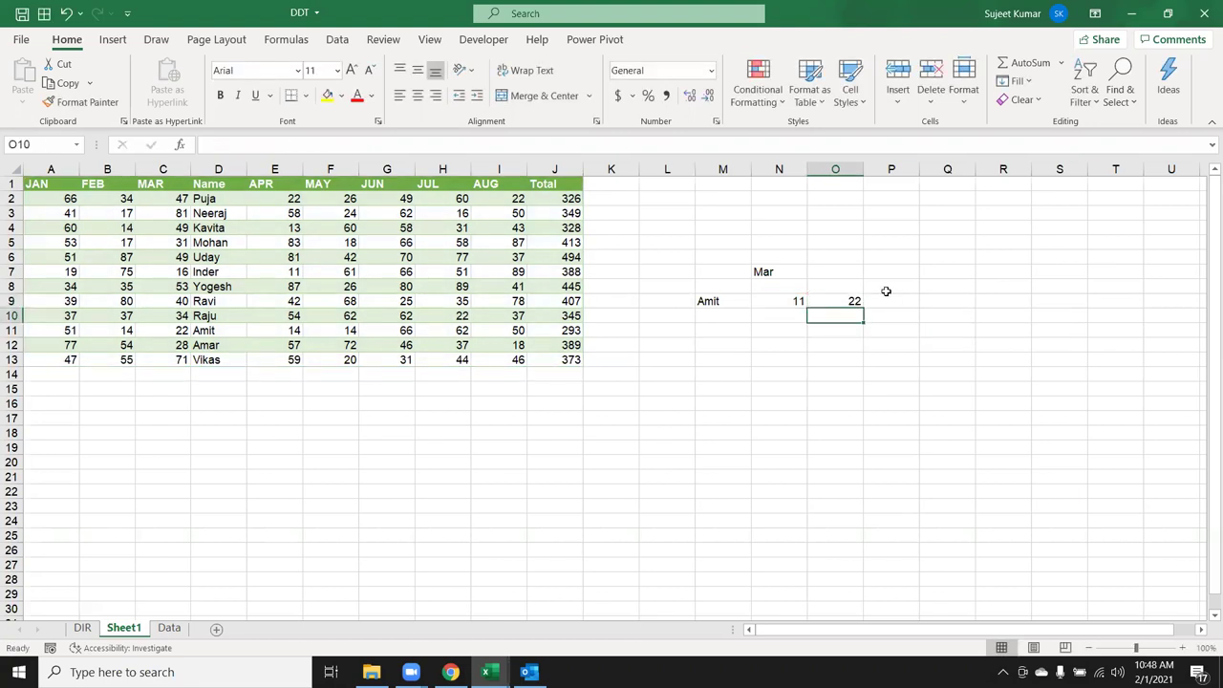
Step: Copy the MATCH(M9,D1:D13,0) expression from N9's formula
click(773, 301)
double_click(774, 302)
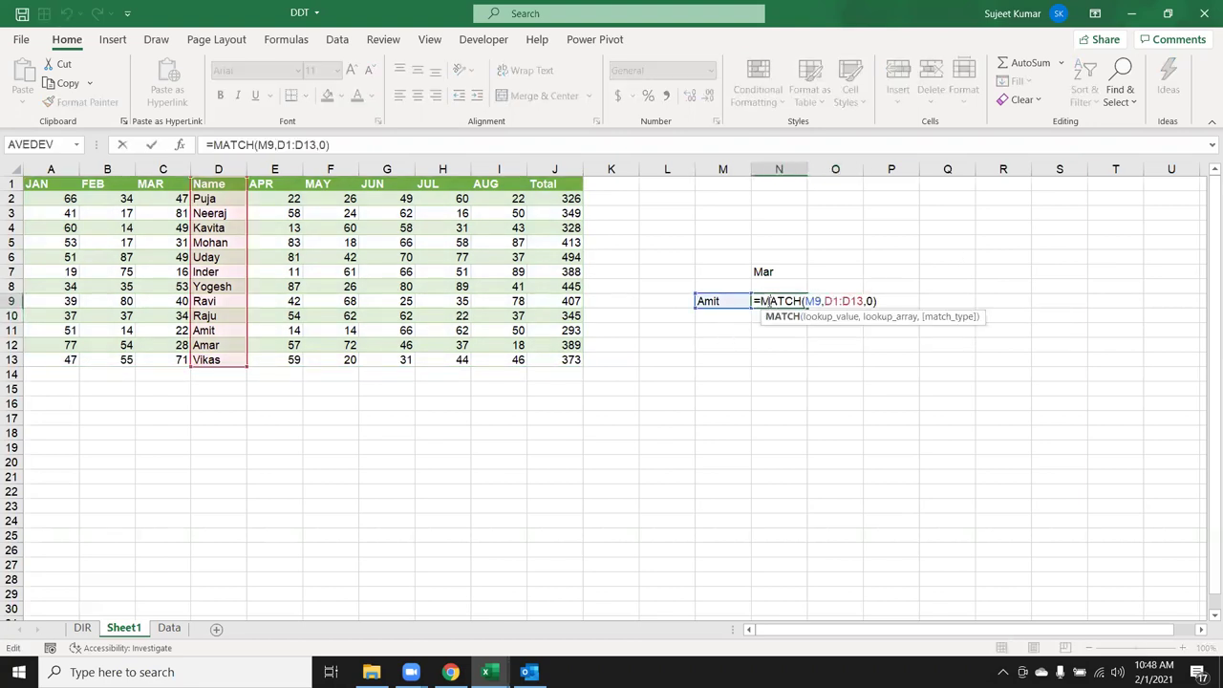
drag(760, 301, 882, 305)
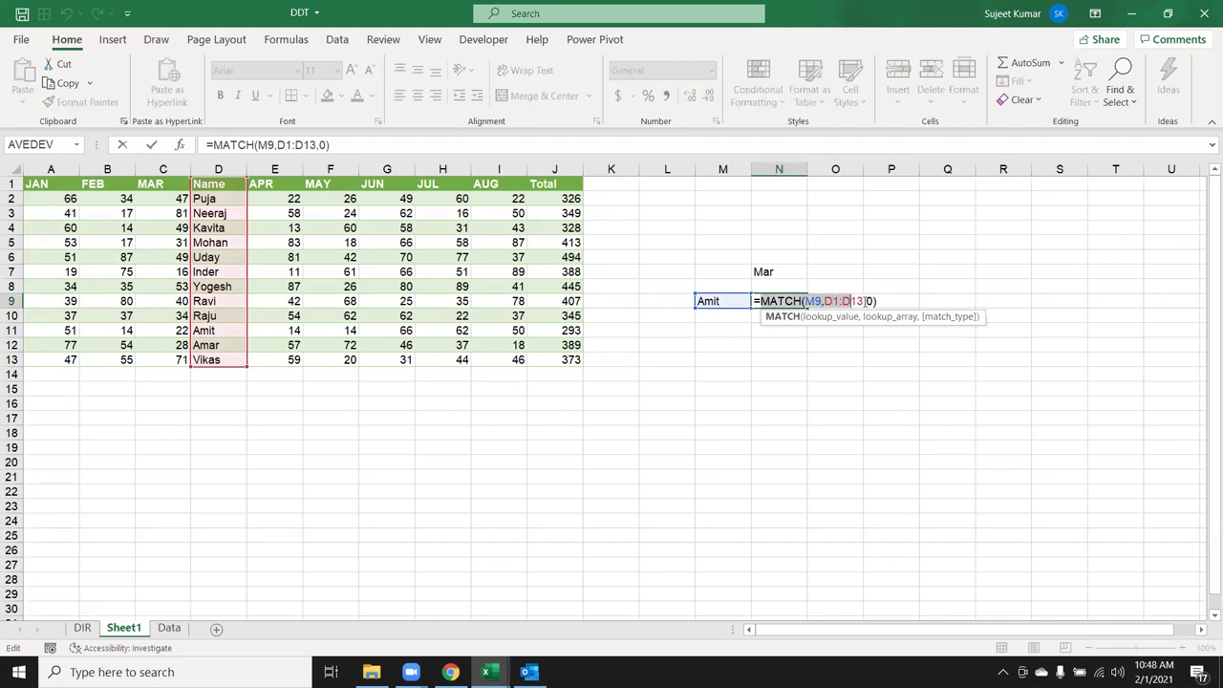
key(ctrl+c)
key(Escape)
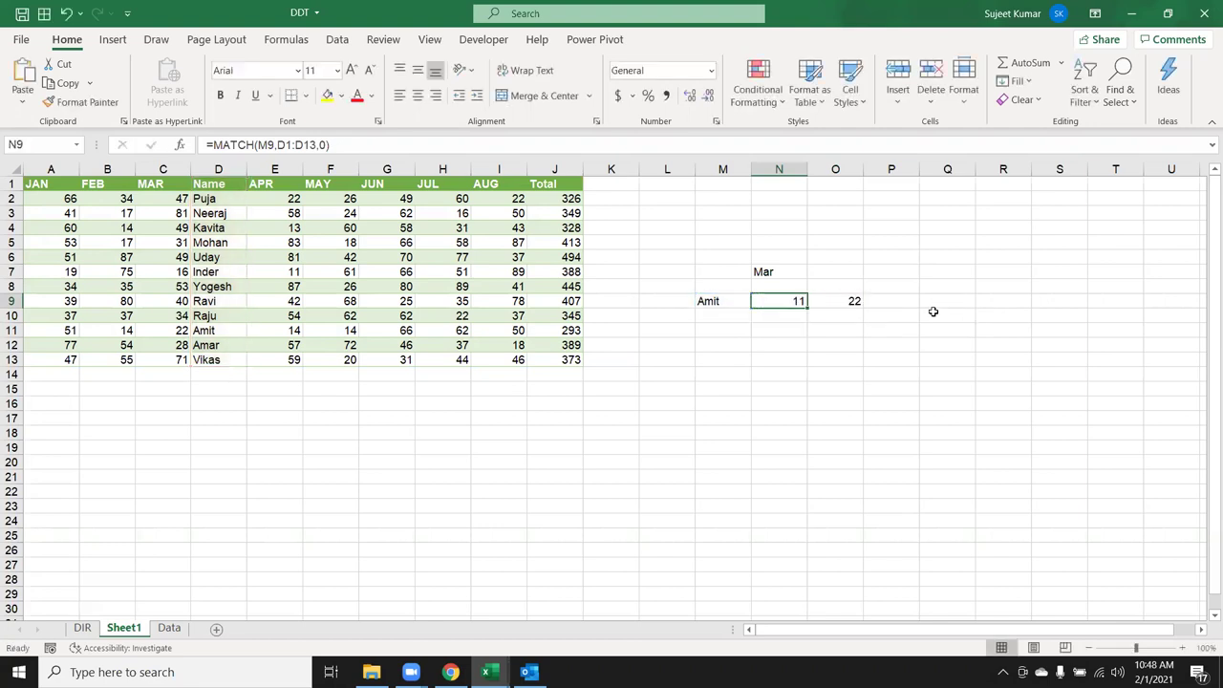
Step: Replace O9's N9 argument with the pasted MATCH expression, still returning 22
double_click(841, 298)
click(899, 301)
double_click(900, 301)
key(ctrl+v)
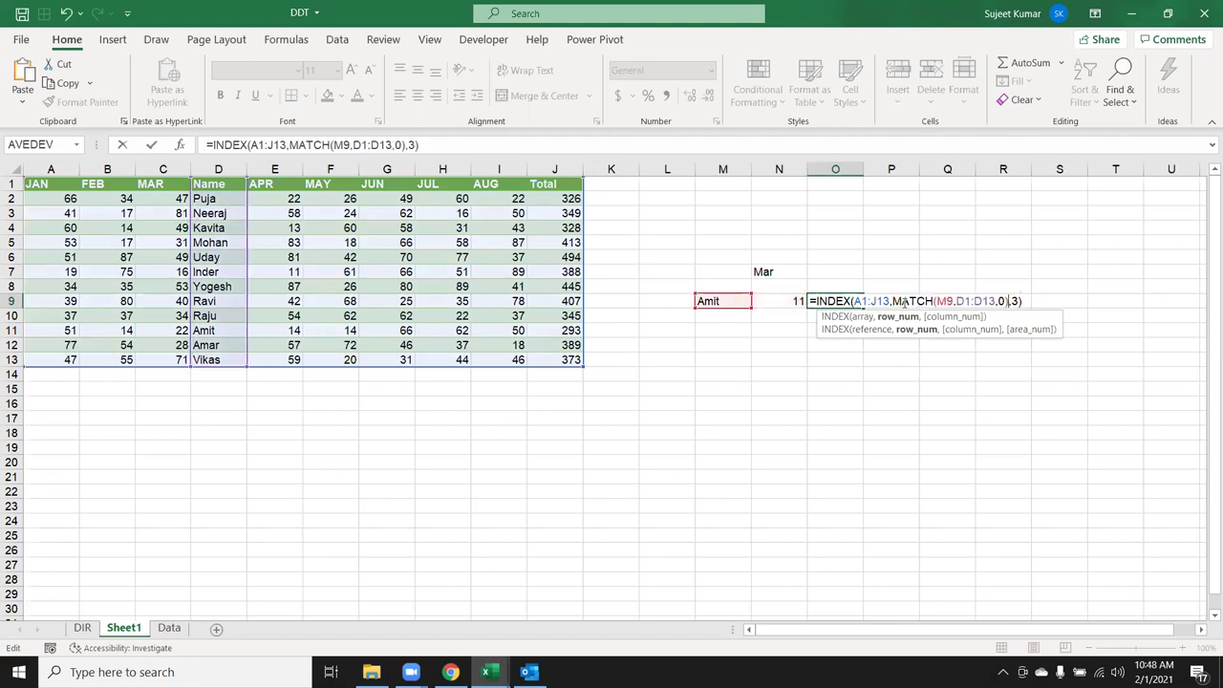
key(Return)
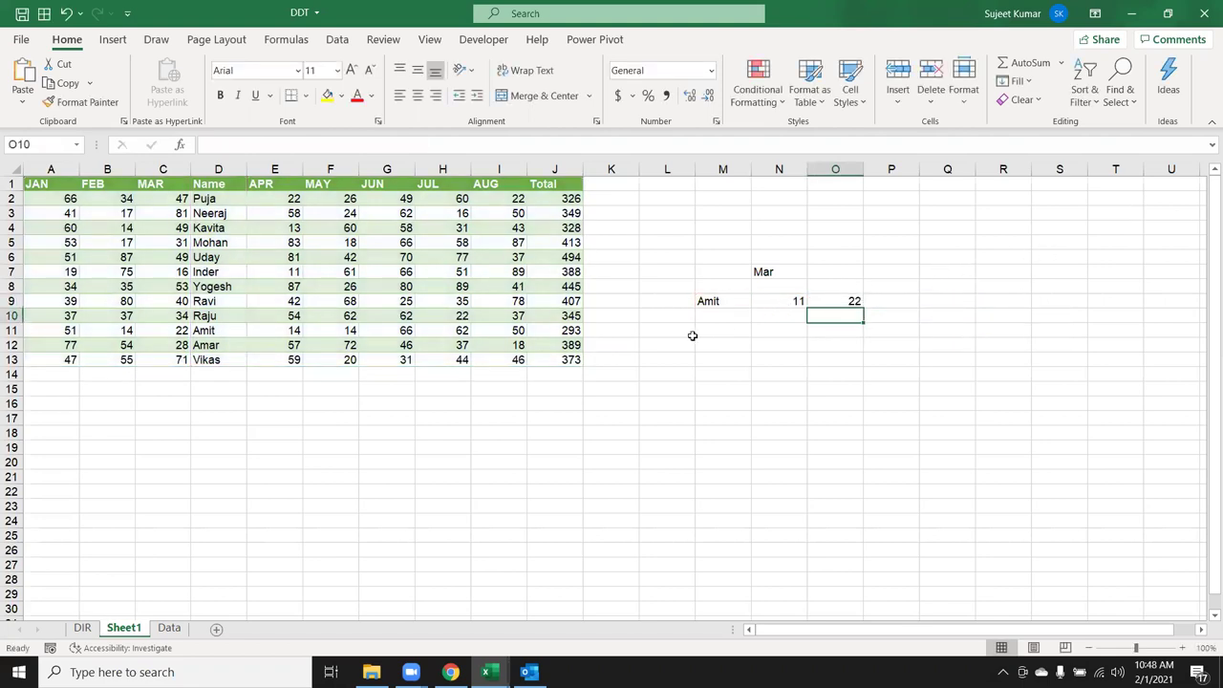
click(556, 421)
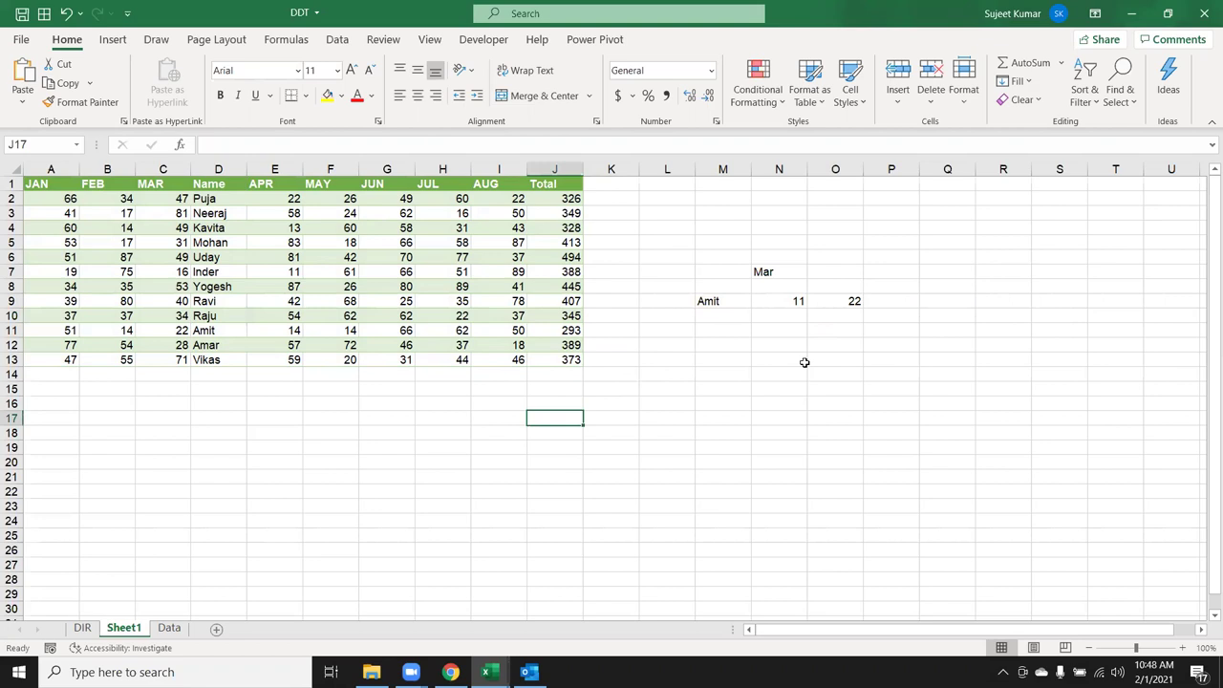
Step: Enter =INDEX(A1:J13,10,6) in J17, returning Raju's MAY figure 62
text(=ind)
key(Tab)
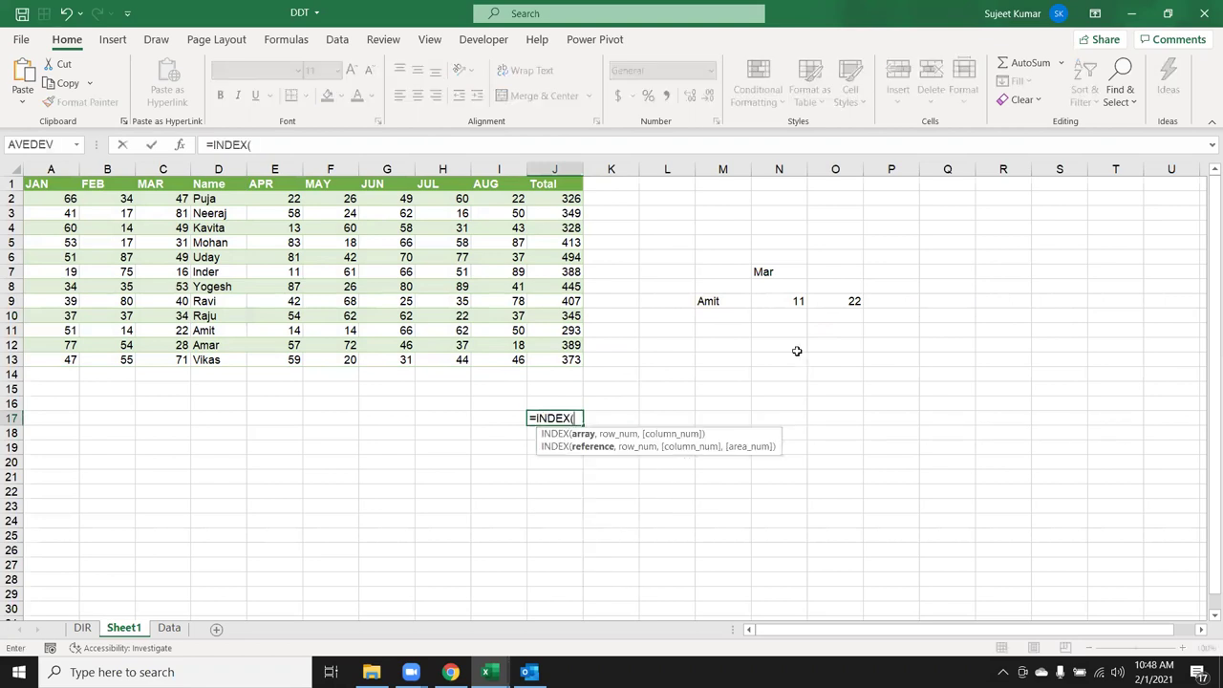
drag(47, 183, 565, 360)
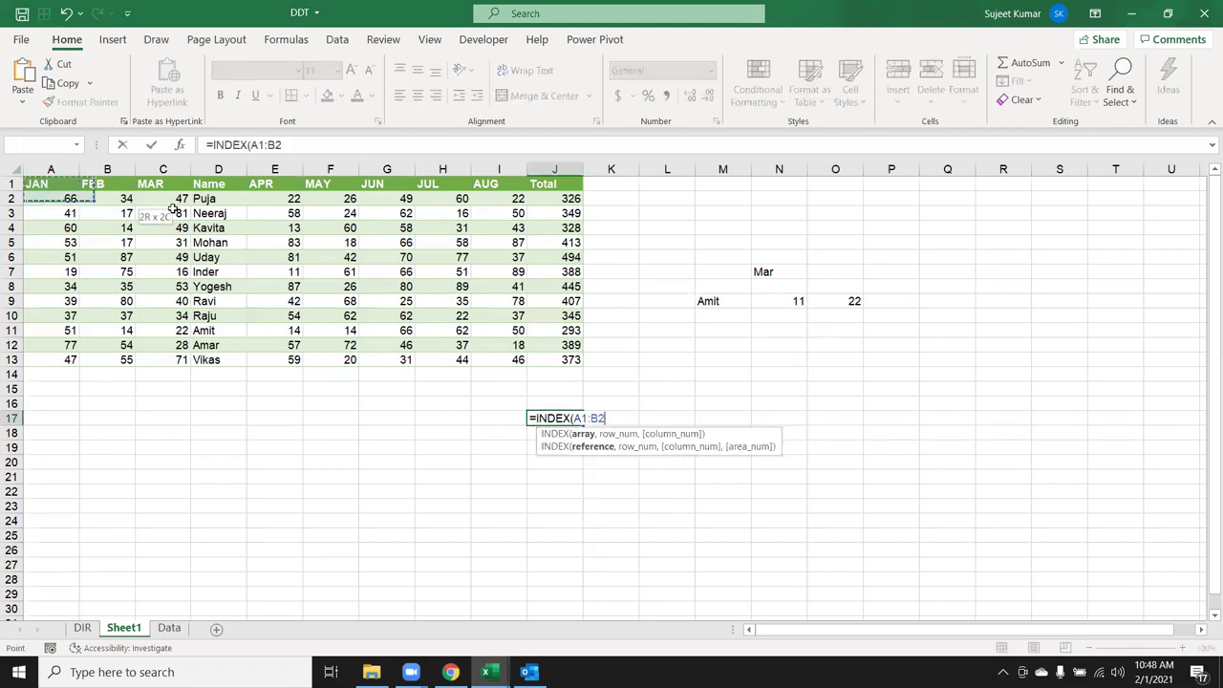
text(,)
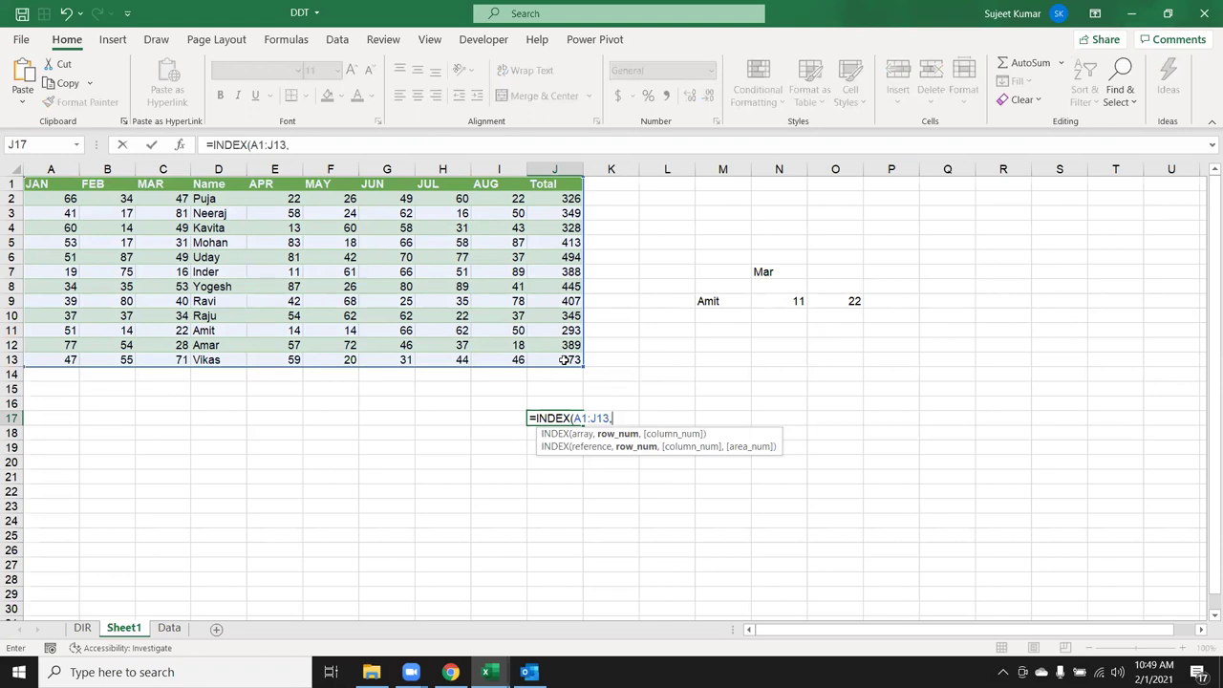
text(0,6)
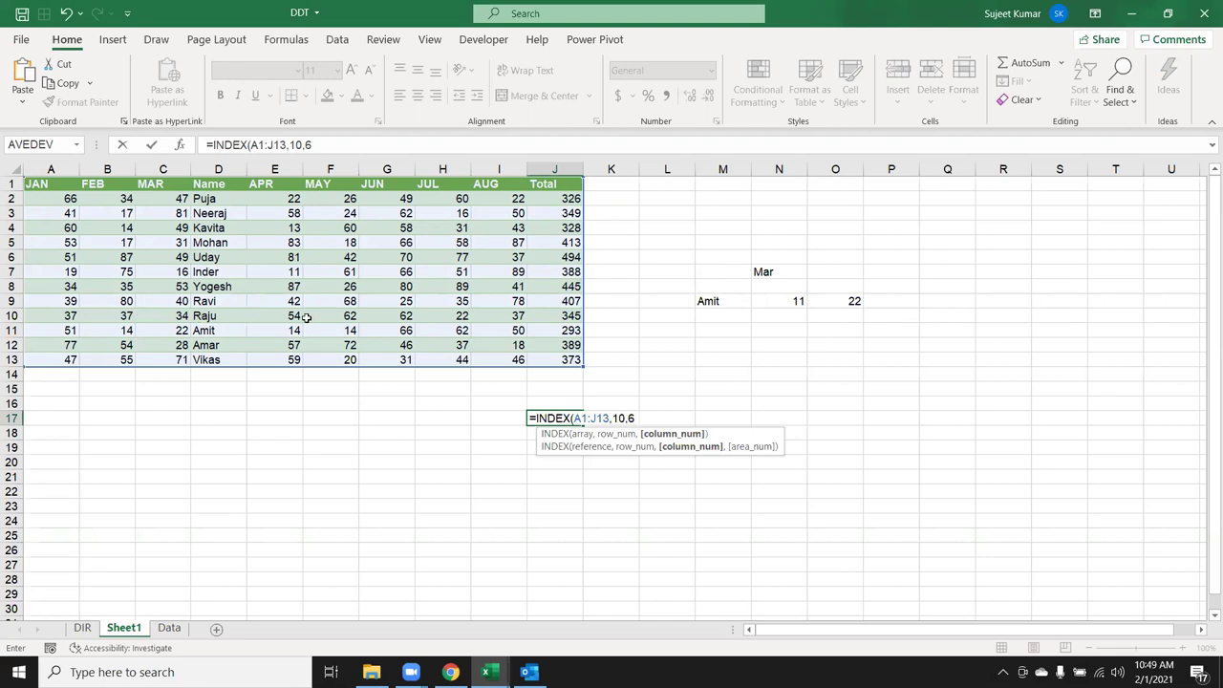
key(Return)
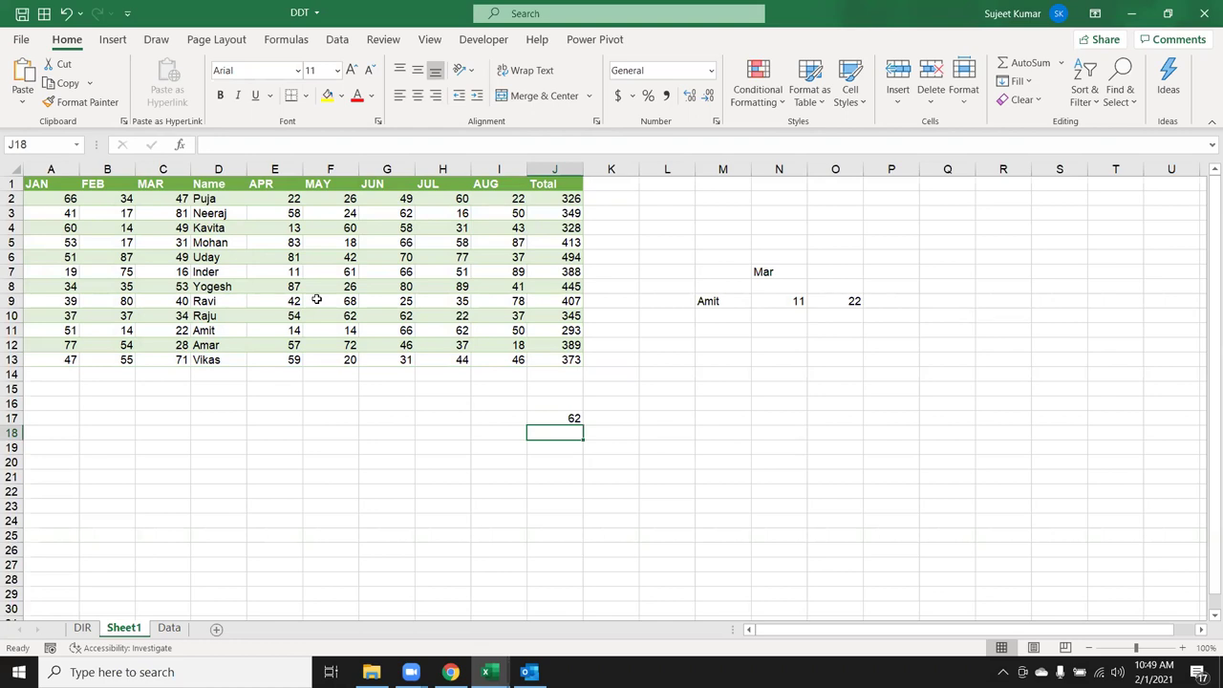
Step: Review J17's INDEX row argument 10, then select the lookup name Amit in M9
double_click(571, 417)
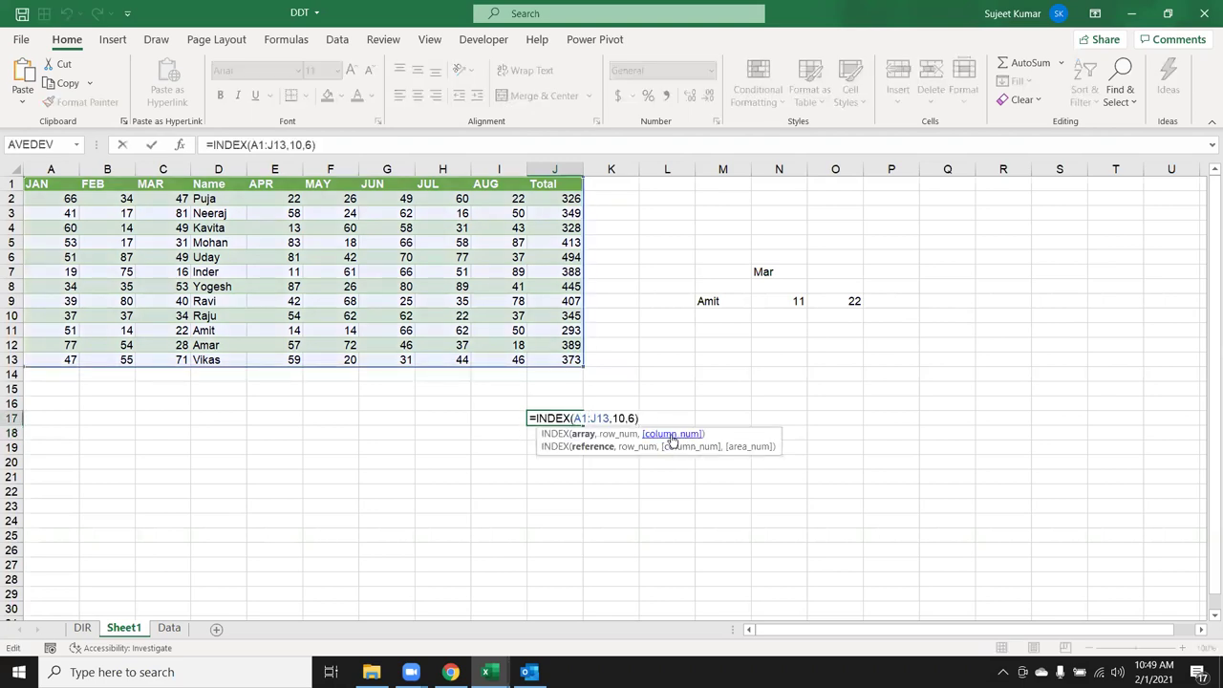
click(617, 434)
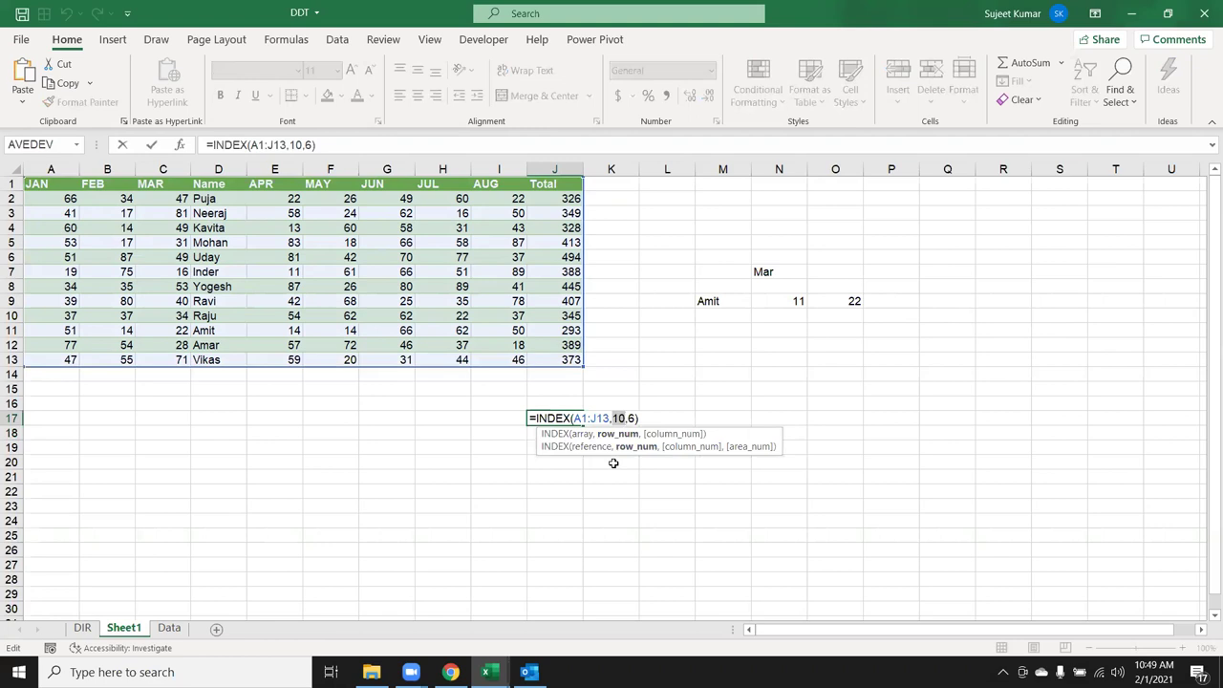
key(ctrl+Return)
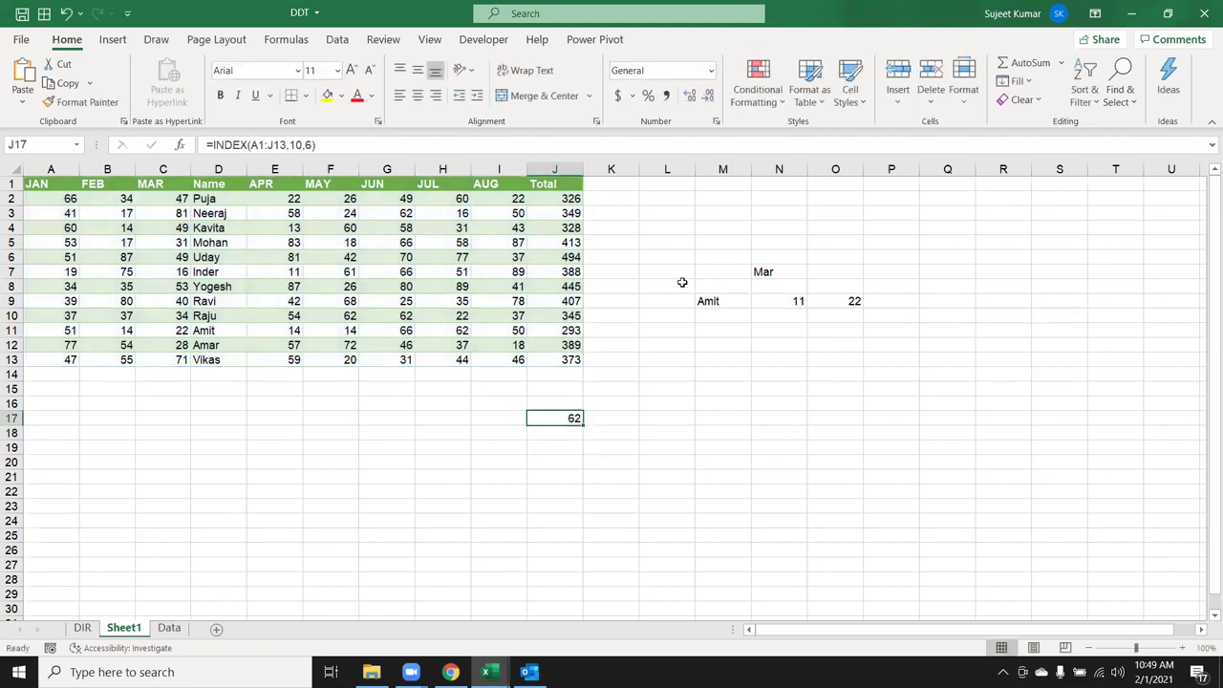
click(745, 309)
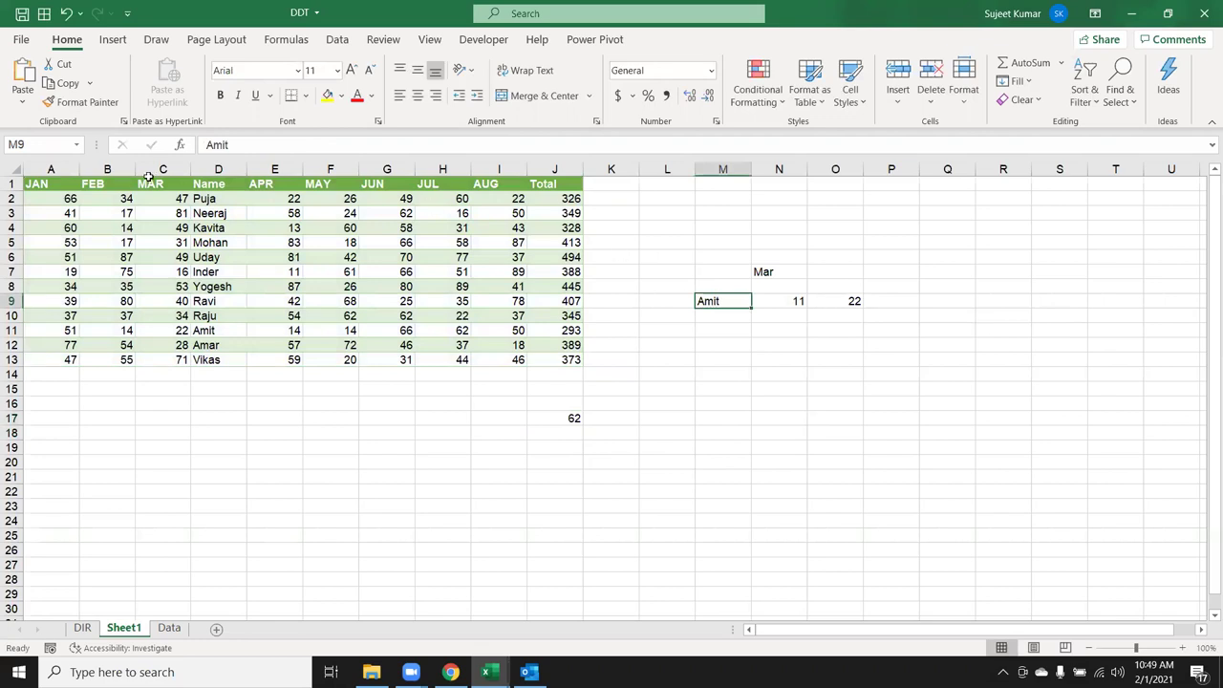
click(215, 333)
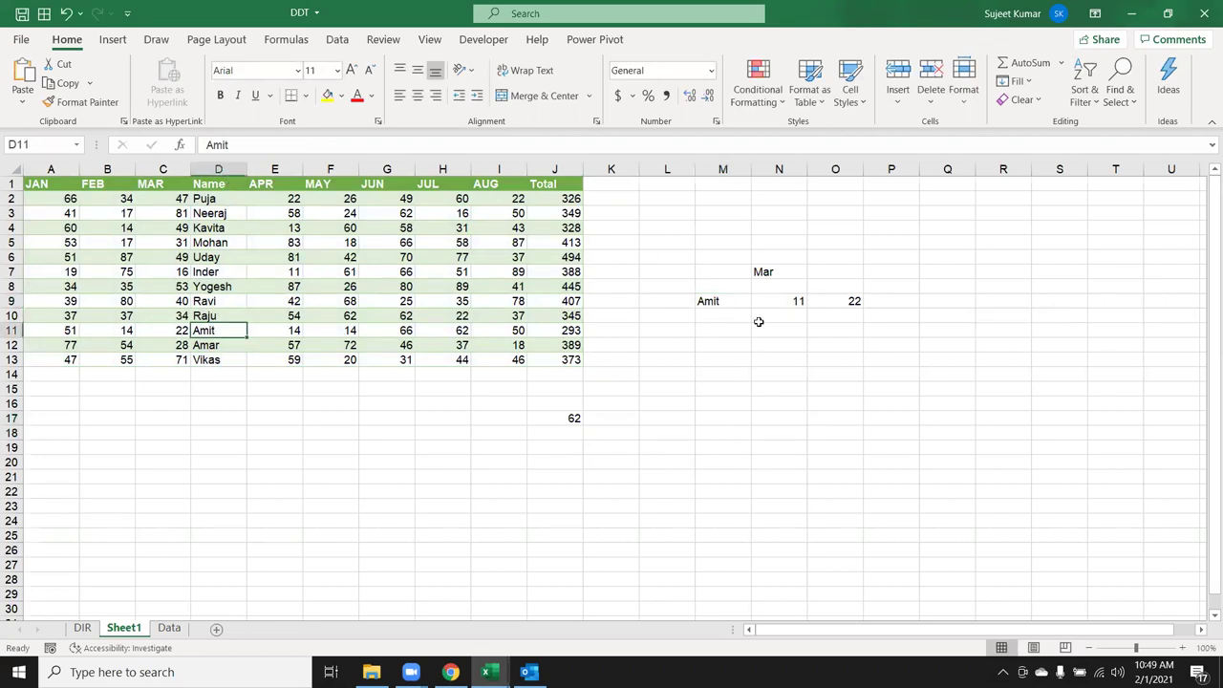
double_click(795, 302)
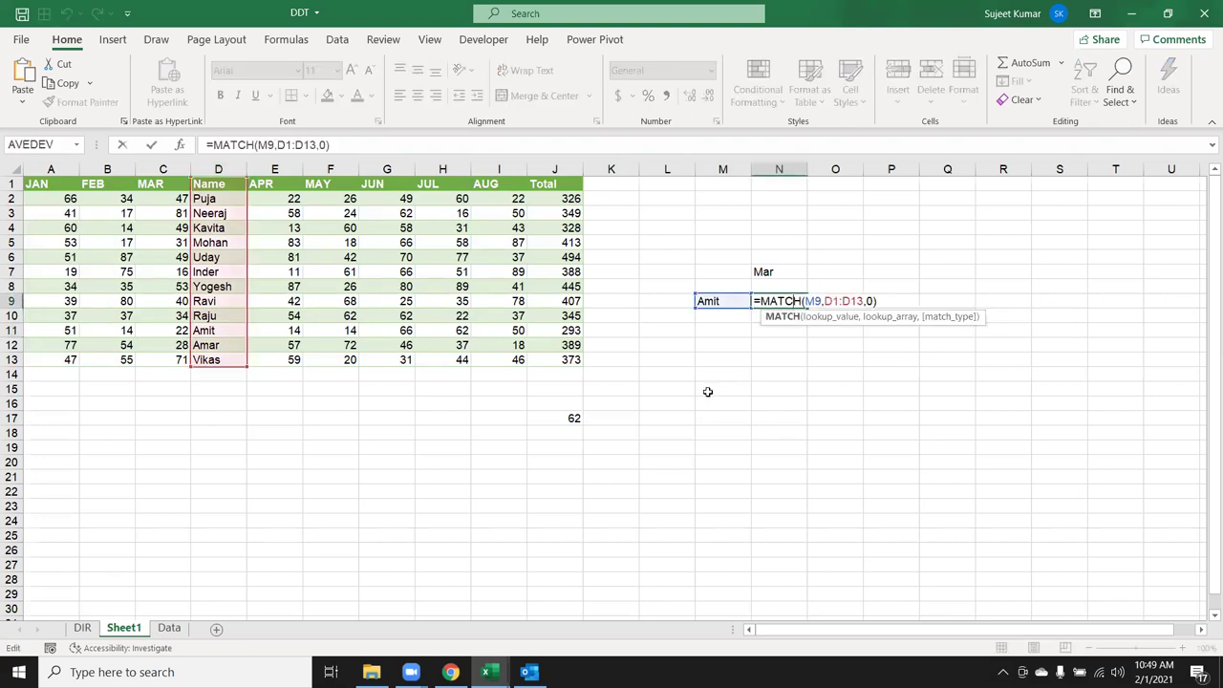
key(Return)
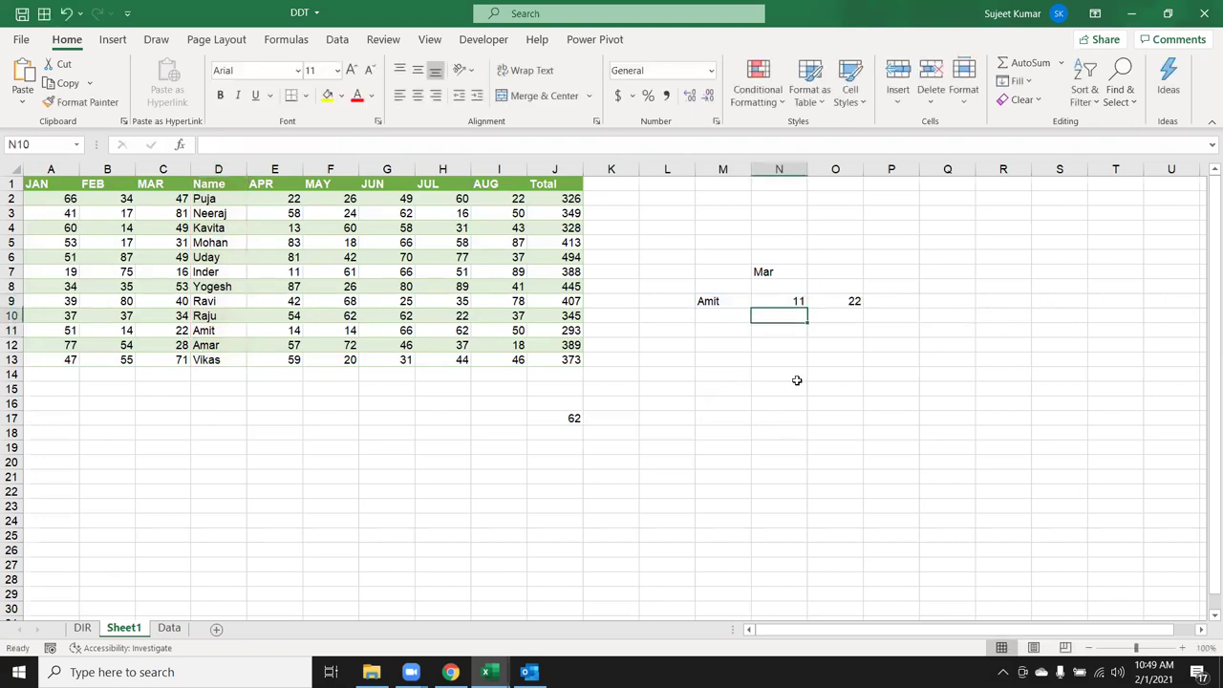
click(853, 301)
double_click(851, 301)
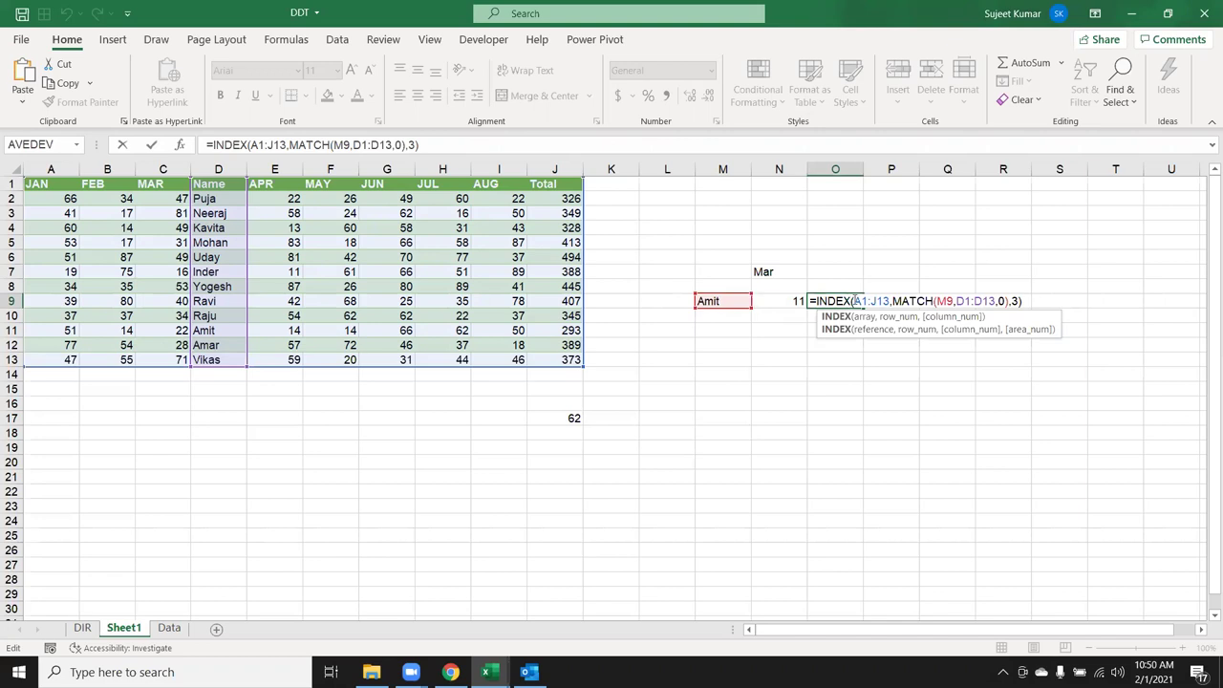
key(Return)
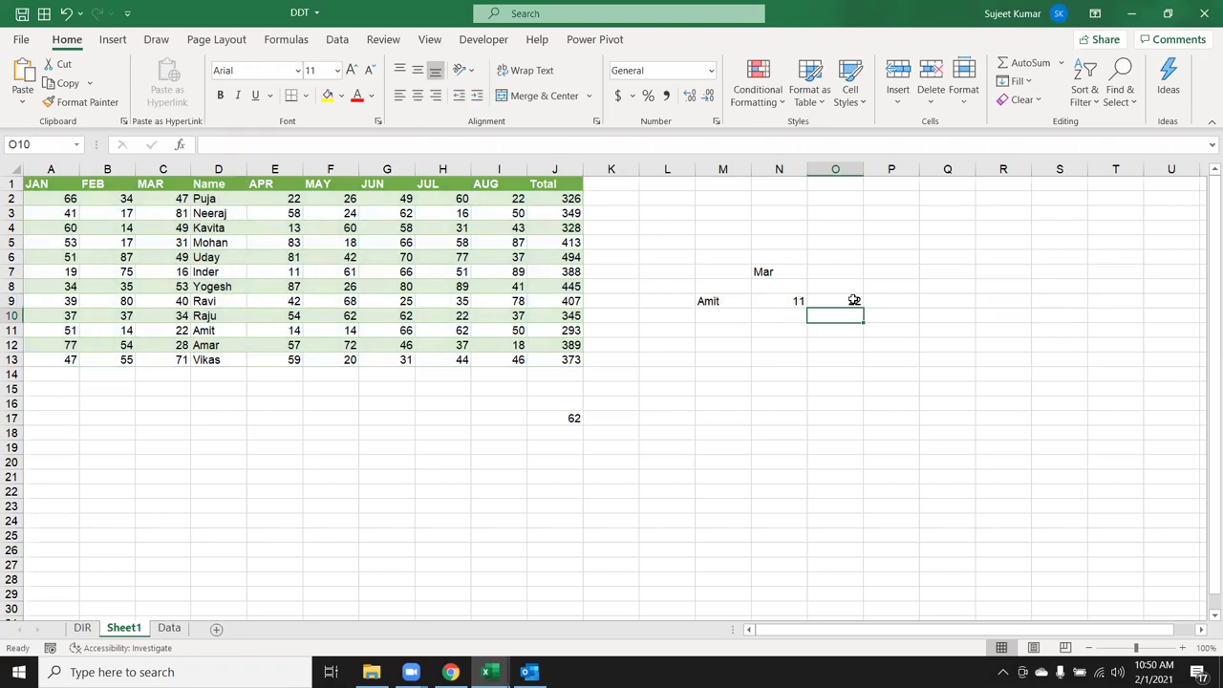
click(853, 300)
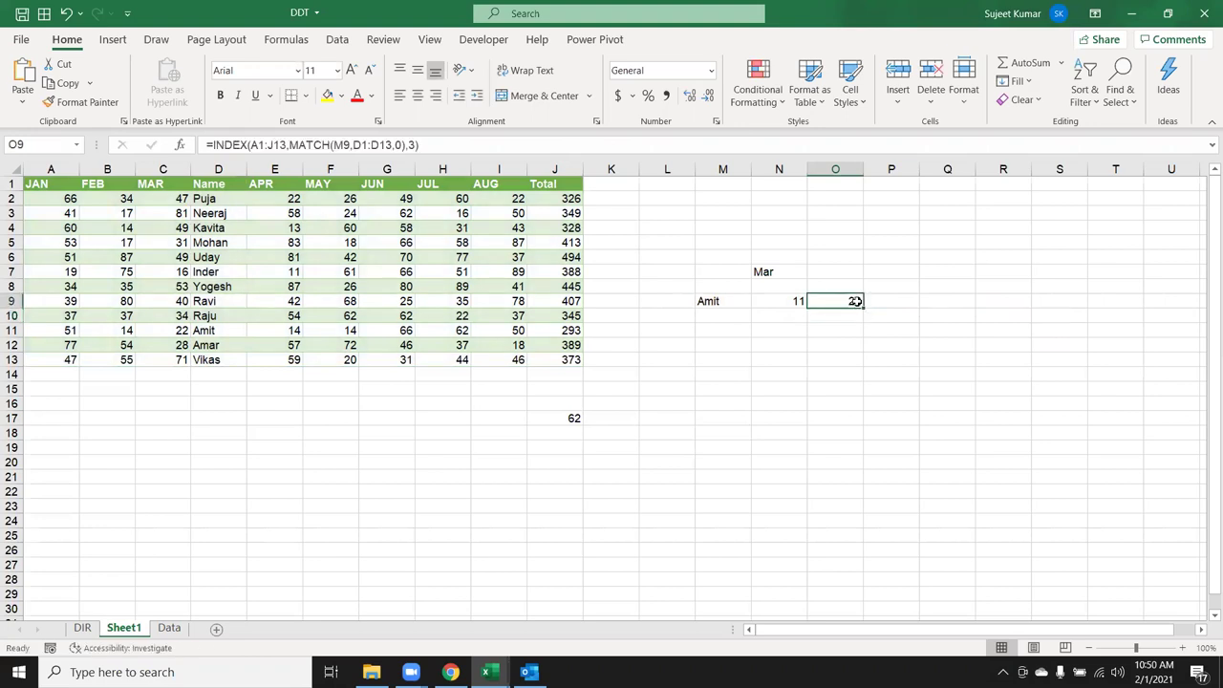
double_click(855, 301)
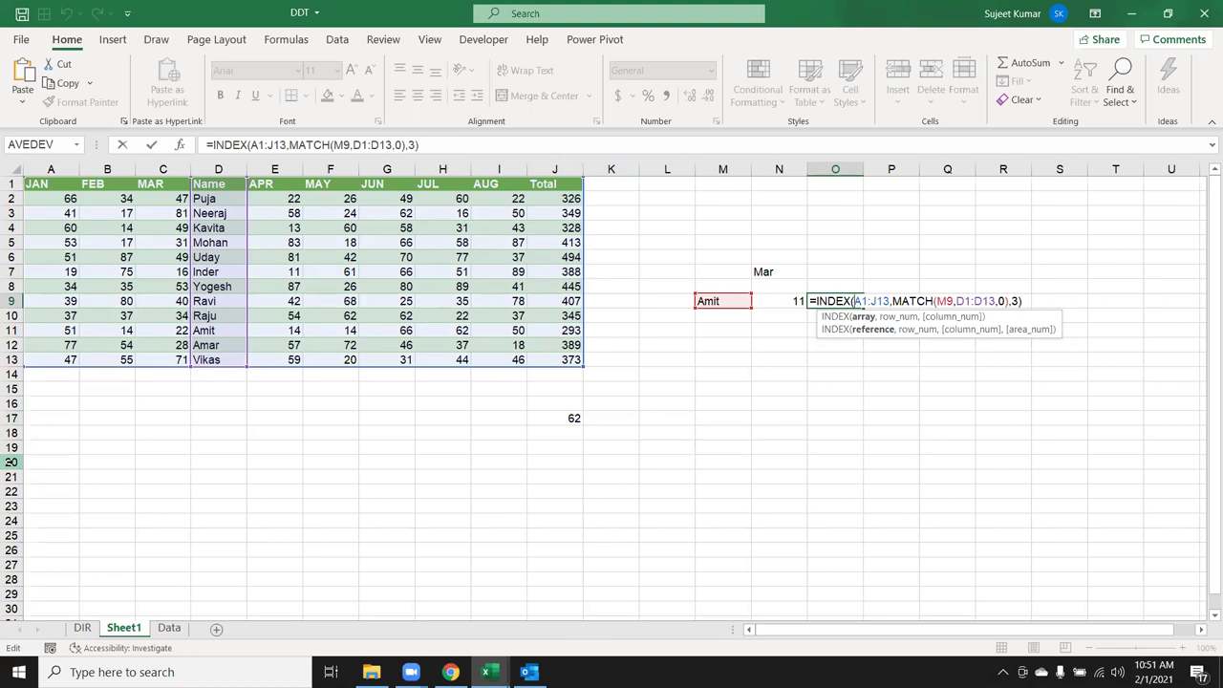
key(Return)
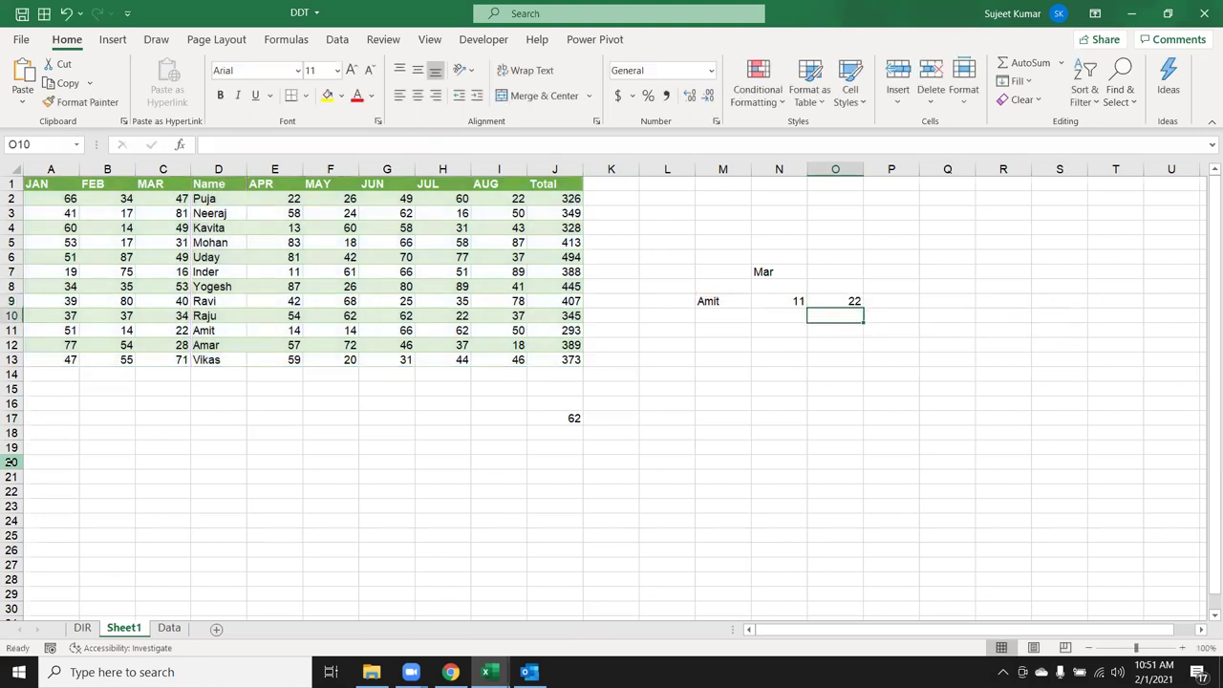
Step: Enter =OFFSET(A1,10,2) in O10, returning Amit's MAR score 22
text(=off)
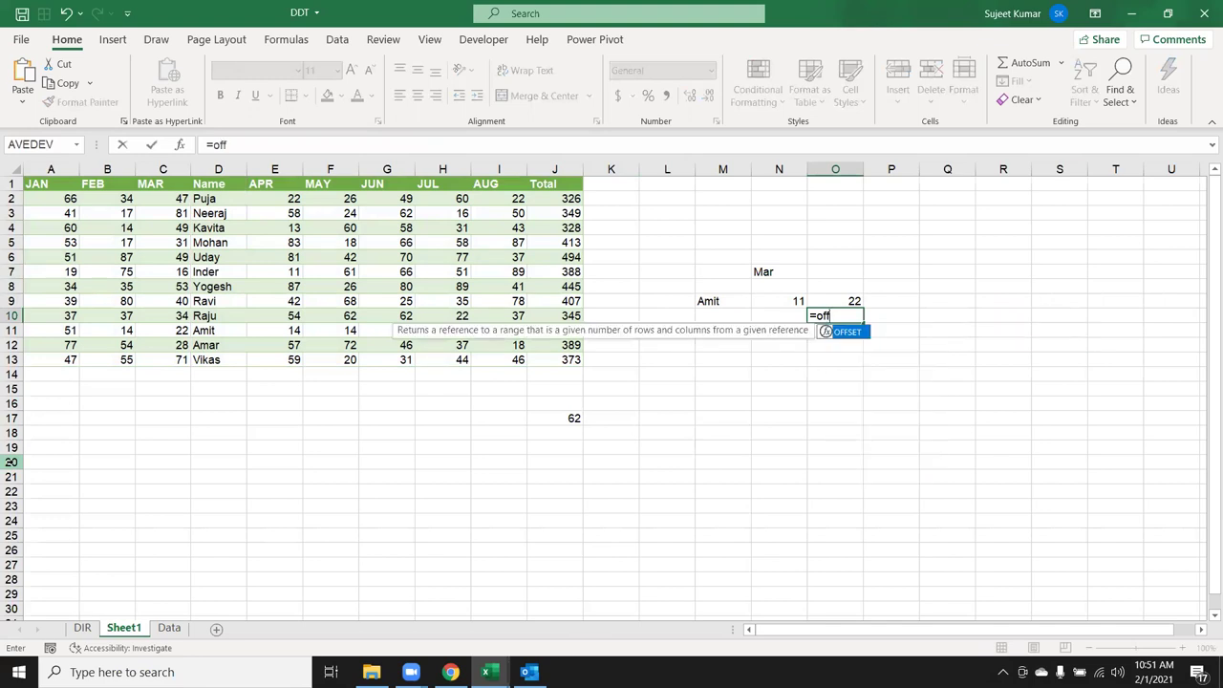
key(Tab)
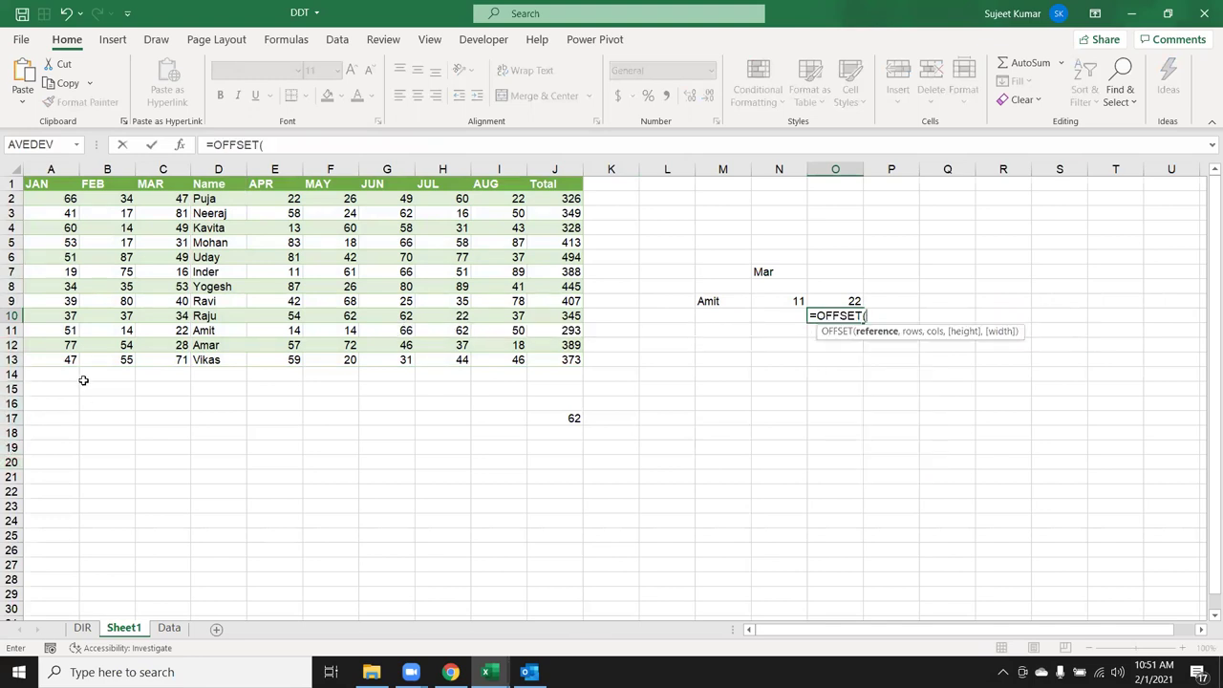
click(63, 181)
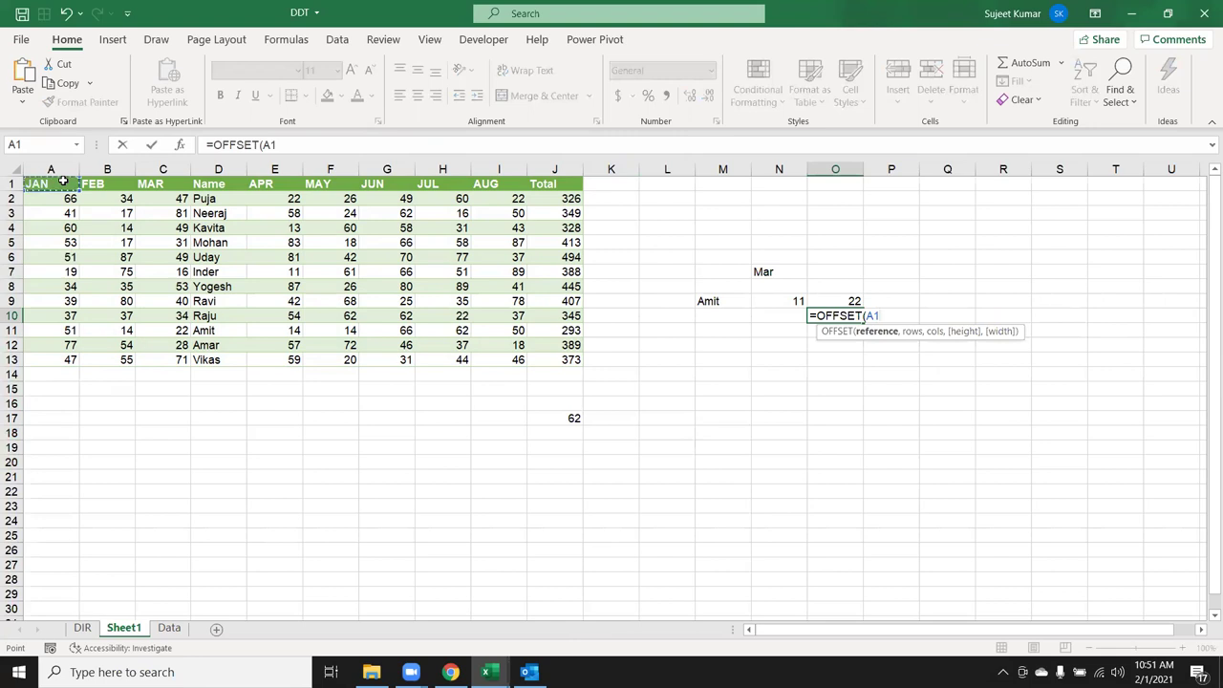
text(,10,)
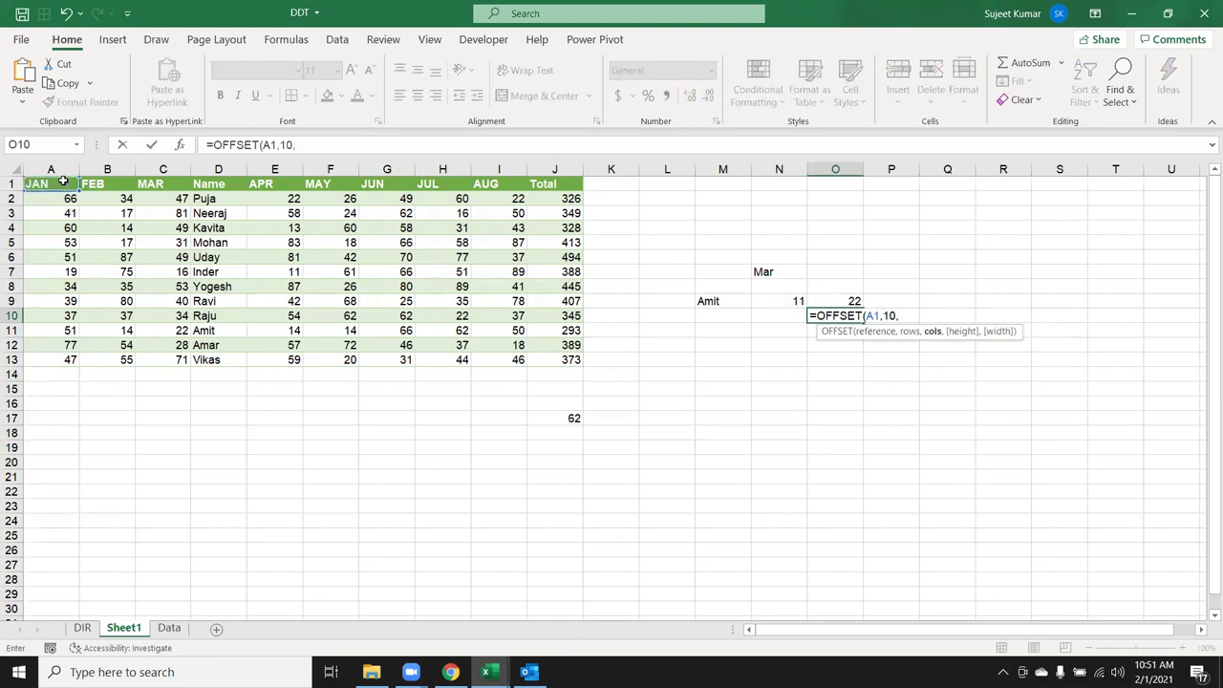
text(2)
key(Return)
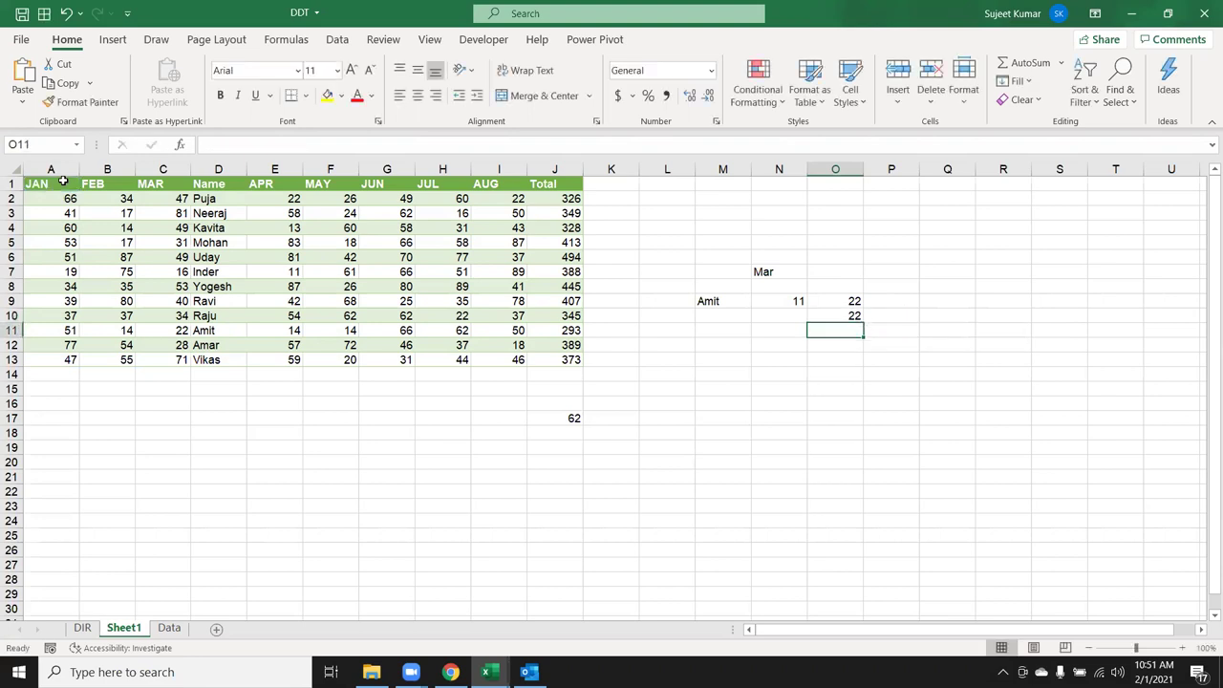
Step: Compare O9's INDEX formula with O10's OFFSET rows 10 and columns 2 arguments
key(Up)
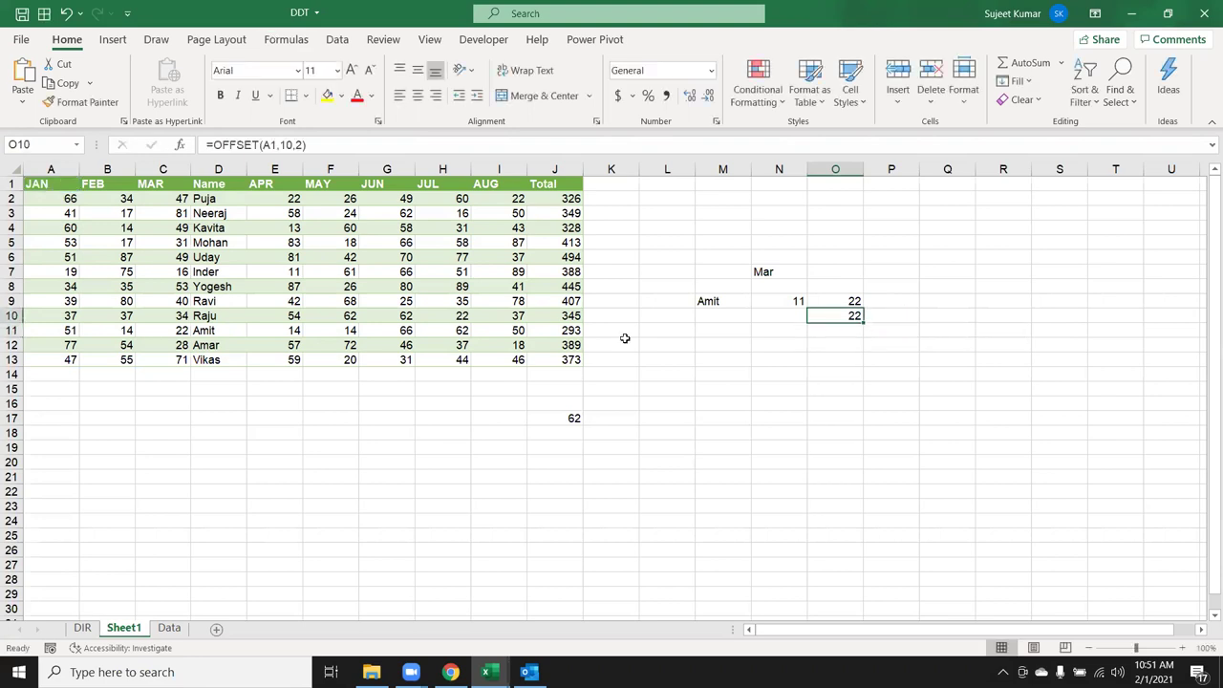
double_click(853, 296)
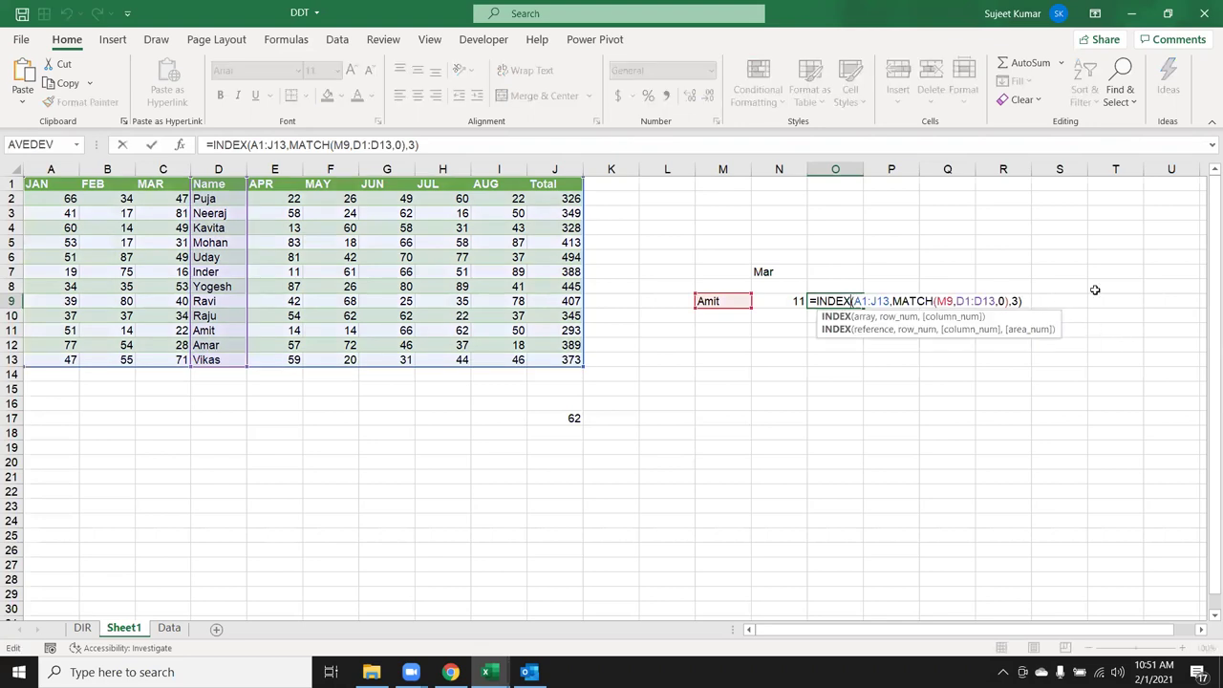
key(Return)
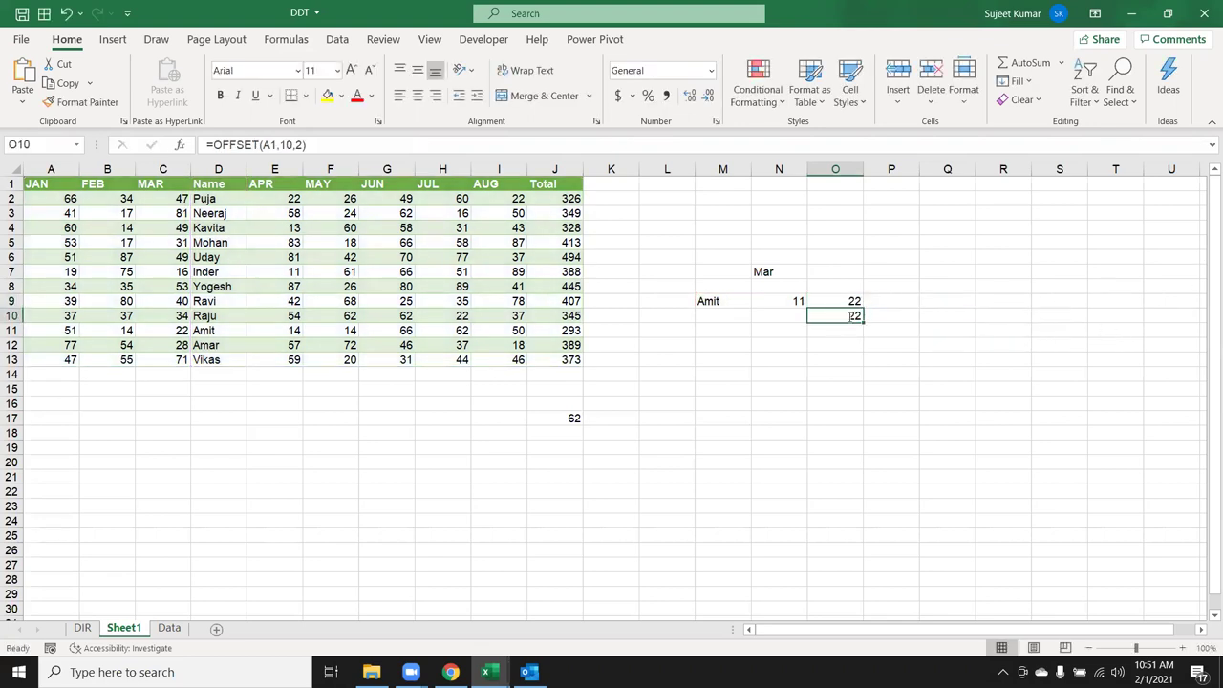
double_click(849, 316)
double_click(890, 316)
double_click(902, 316)
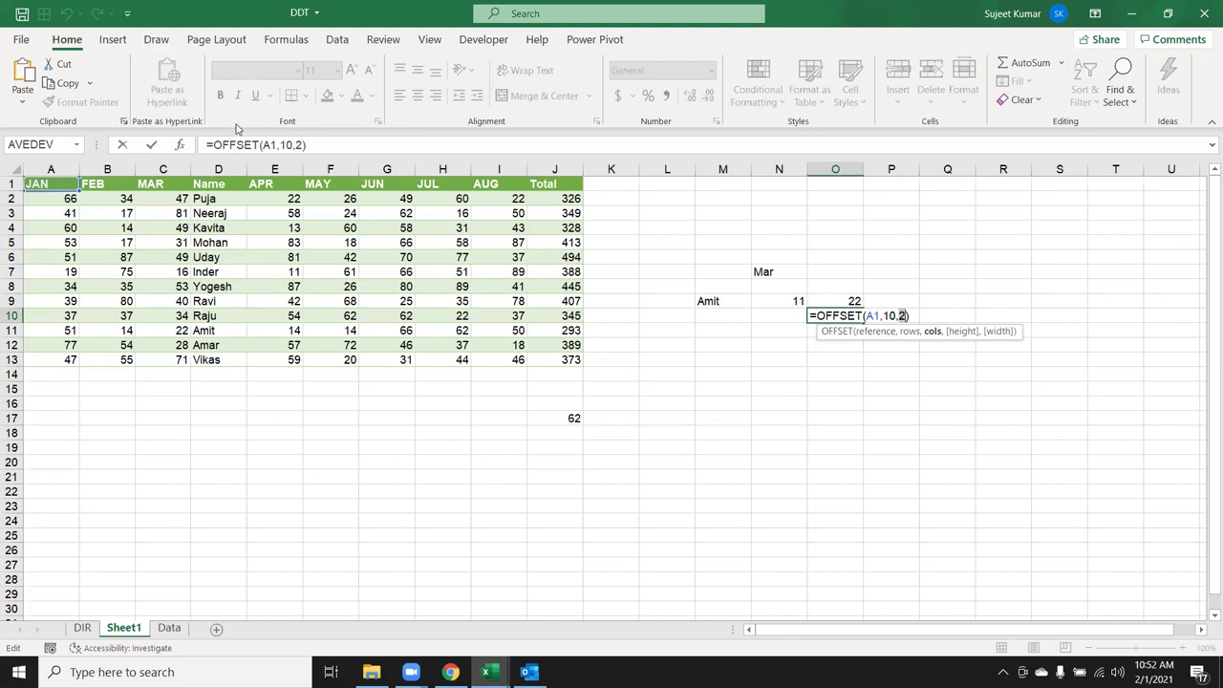
key(Return)
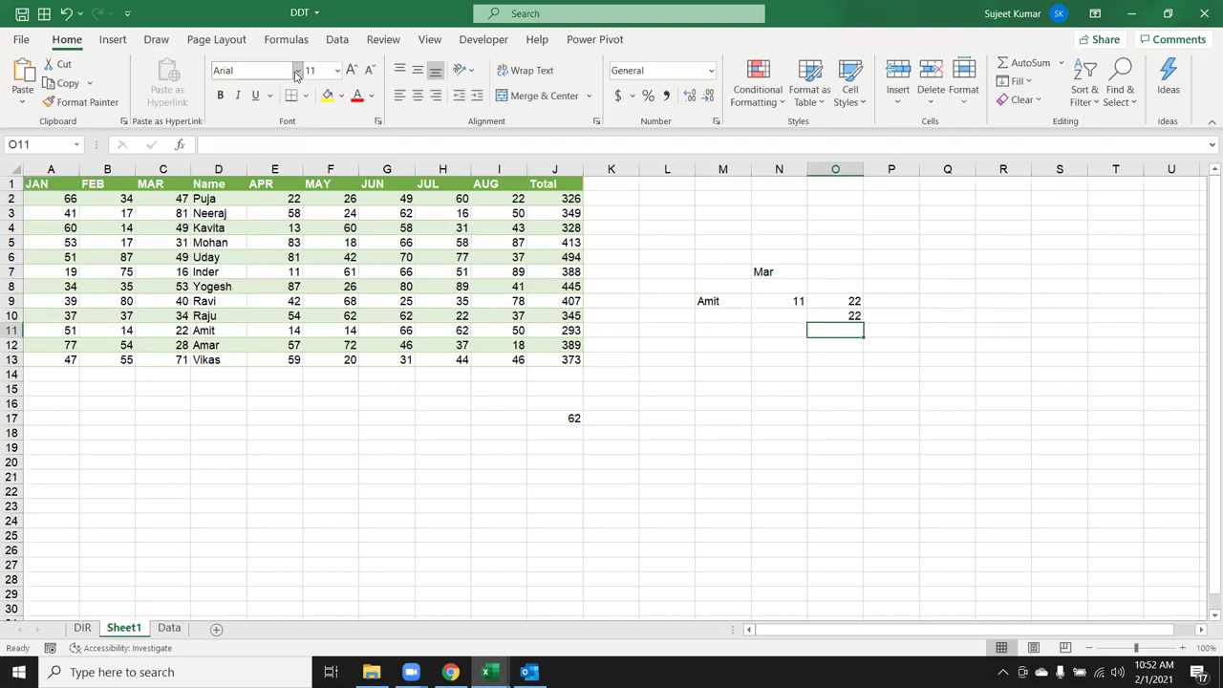
click(834, 315)
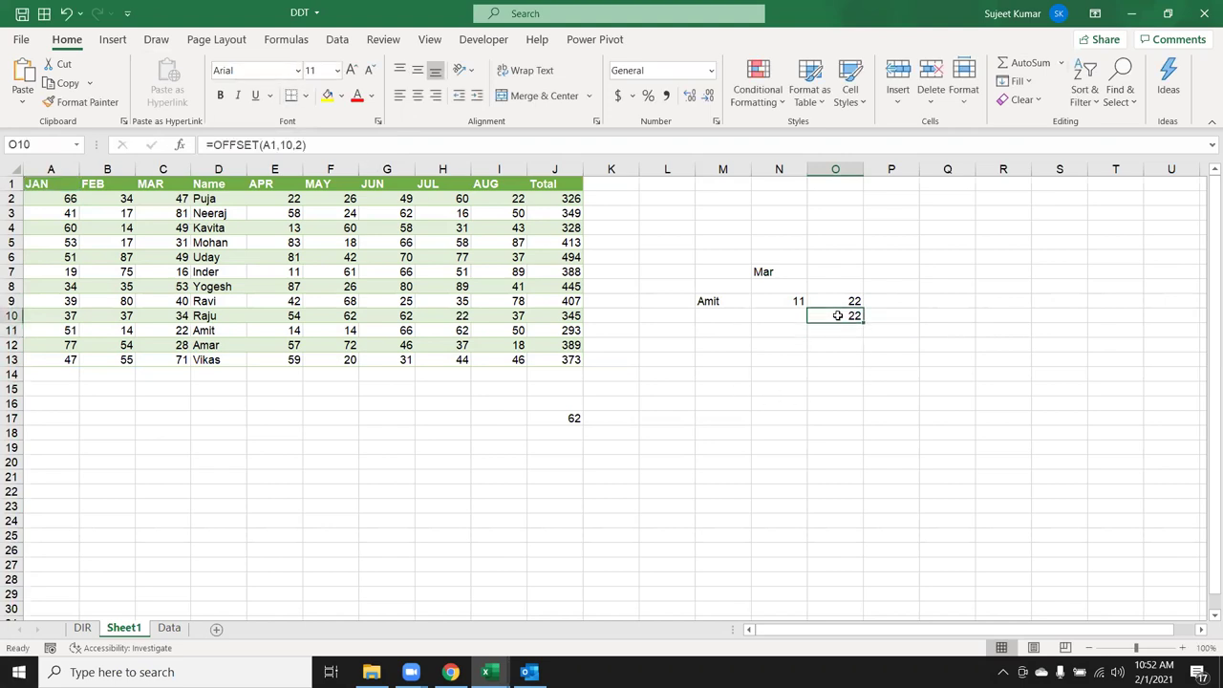
click(790, 301)
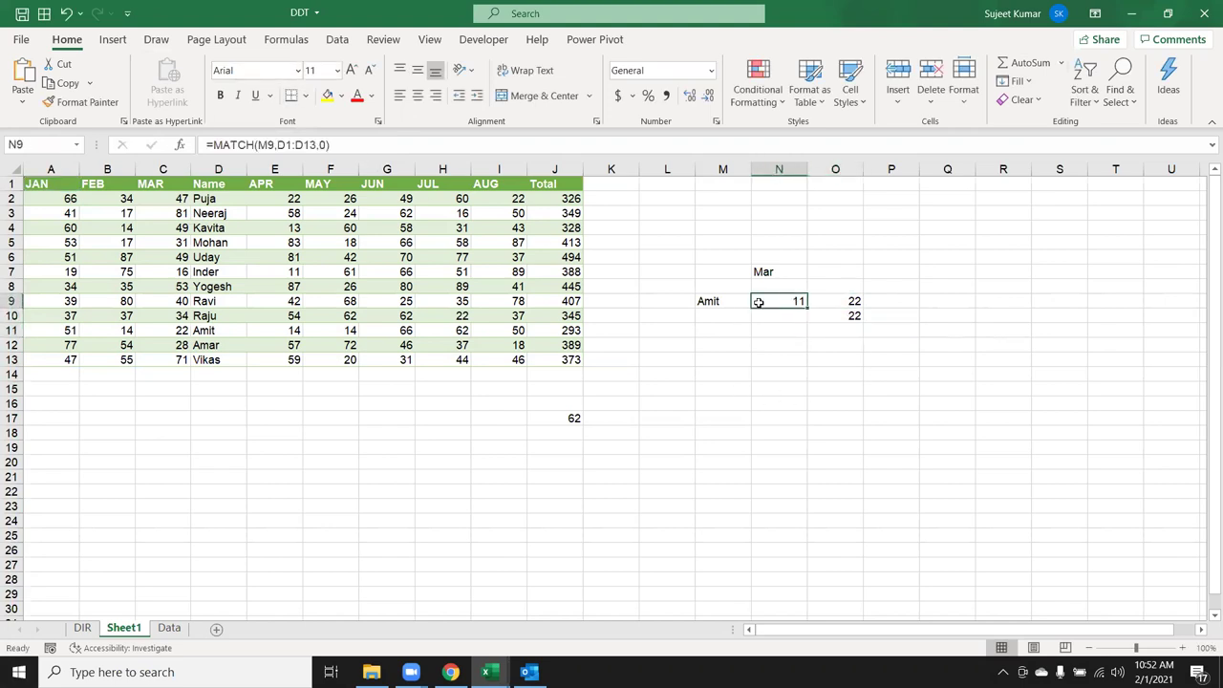
Step: Replace O10's row argument 10 with N9's MATCH(M9,D1:D13,0)-1, keeping the result 22
double_click(755, 301)
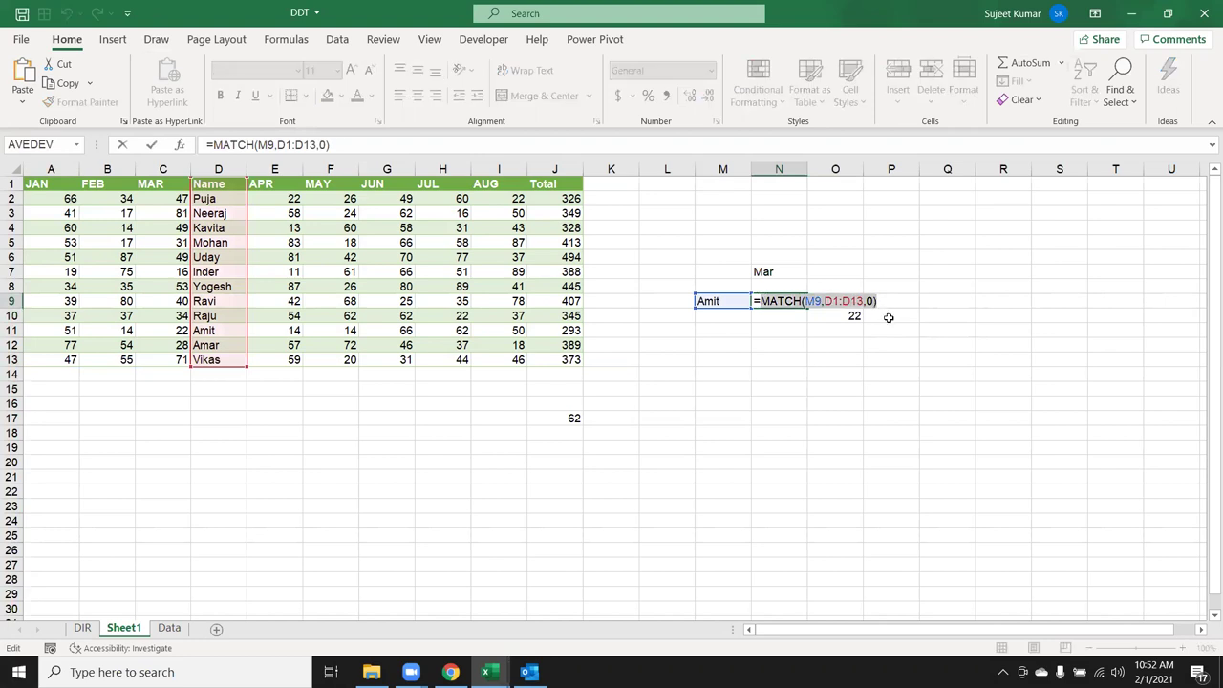
key(ctrl+Return)
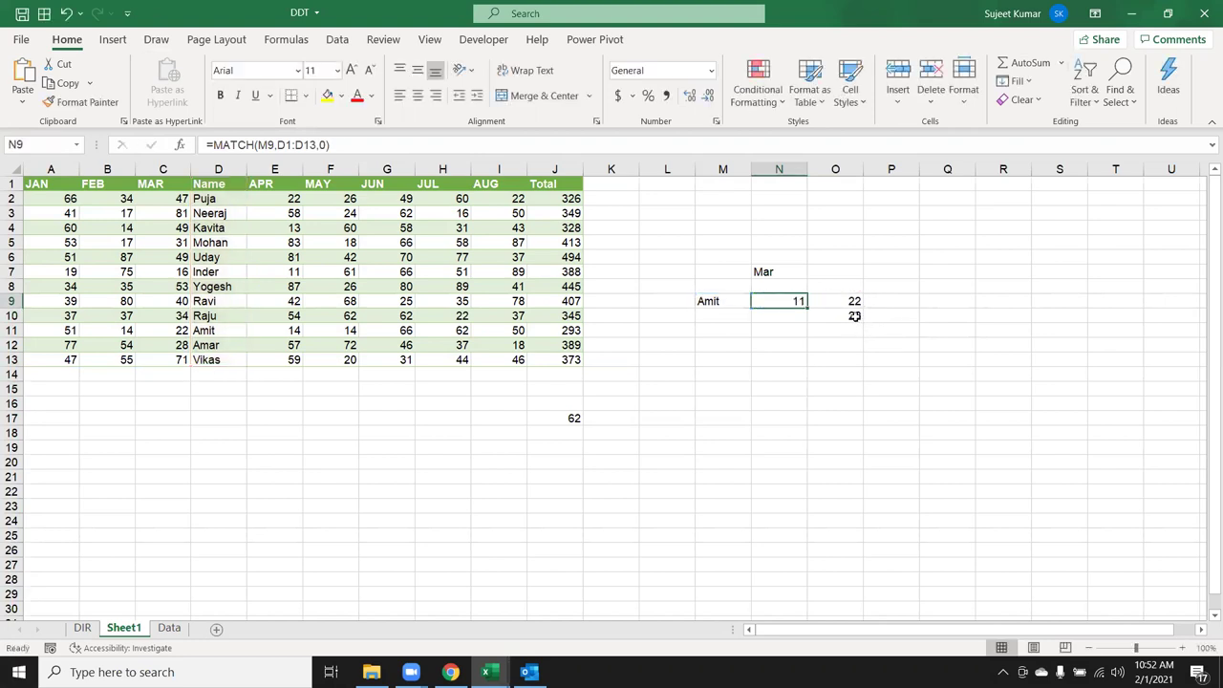
double_click(857, 320)
double_click(888, 315)
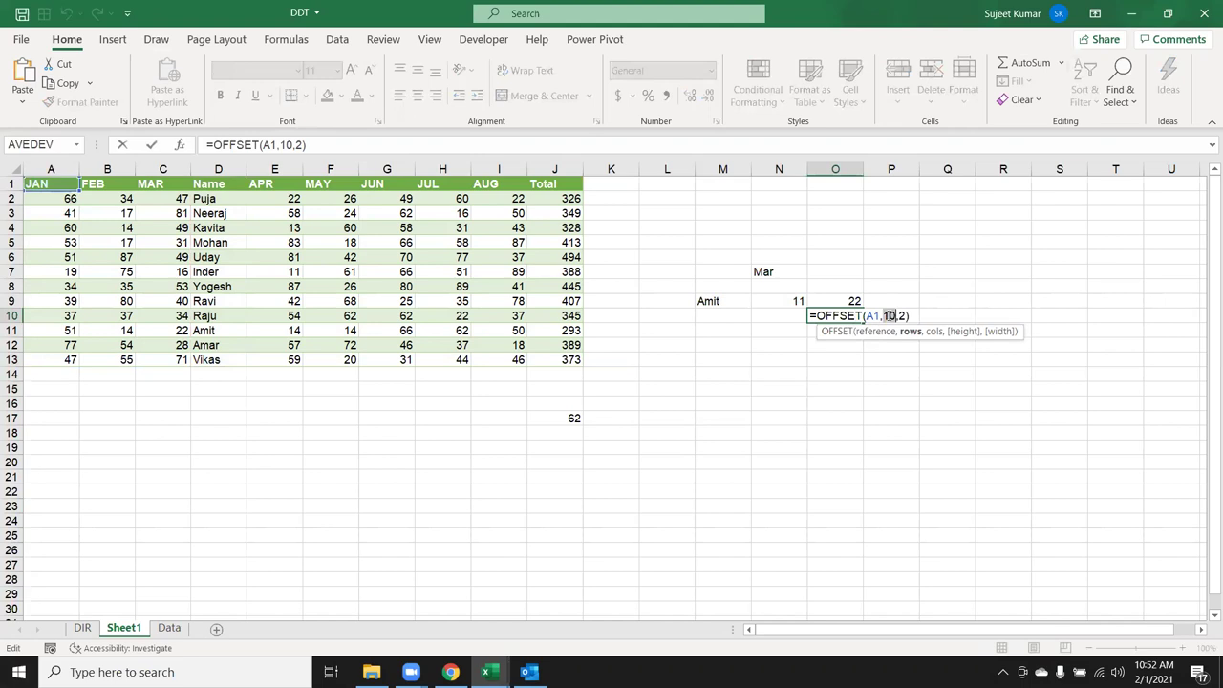
text(MATCH(M9,D1:D13,0))
text(-1)
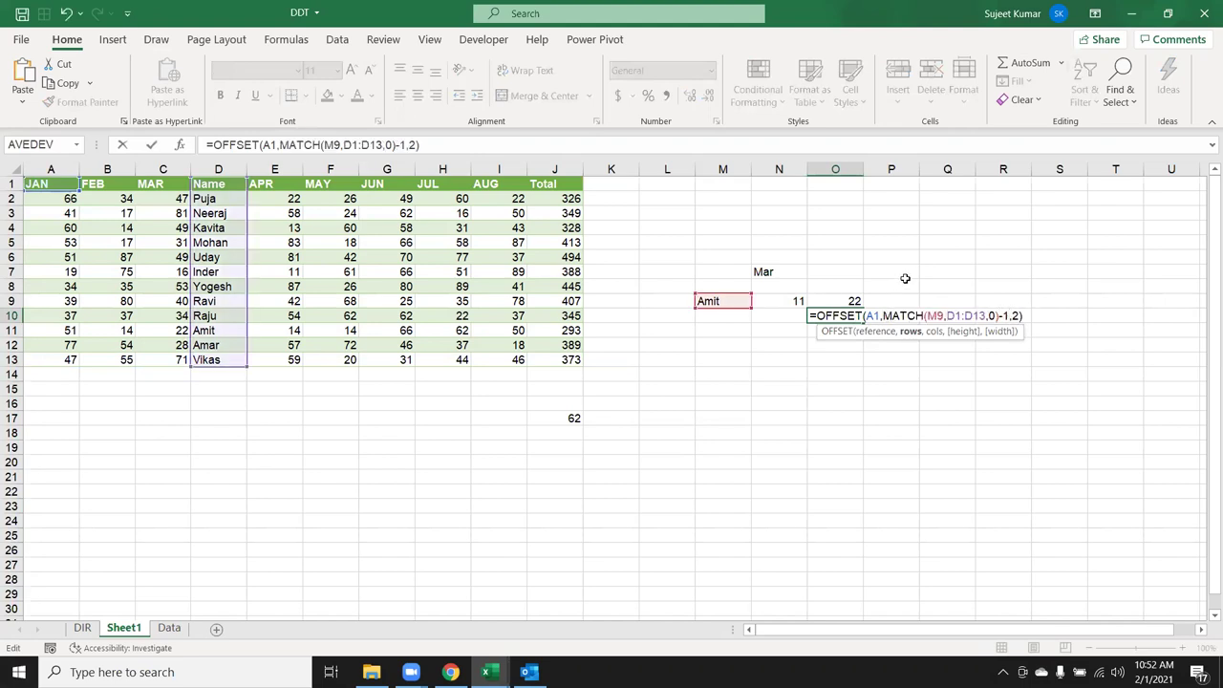
key(Return)
key(Up)
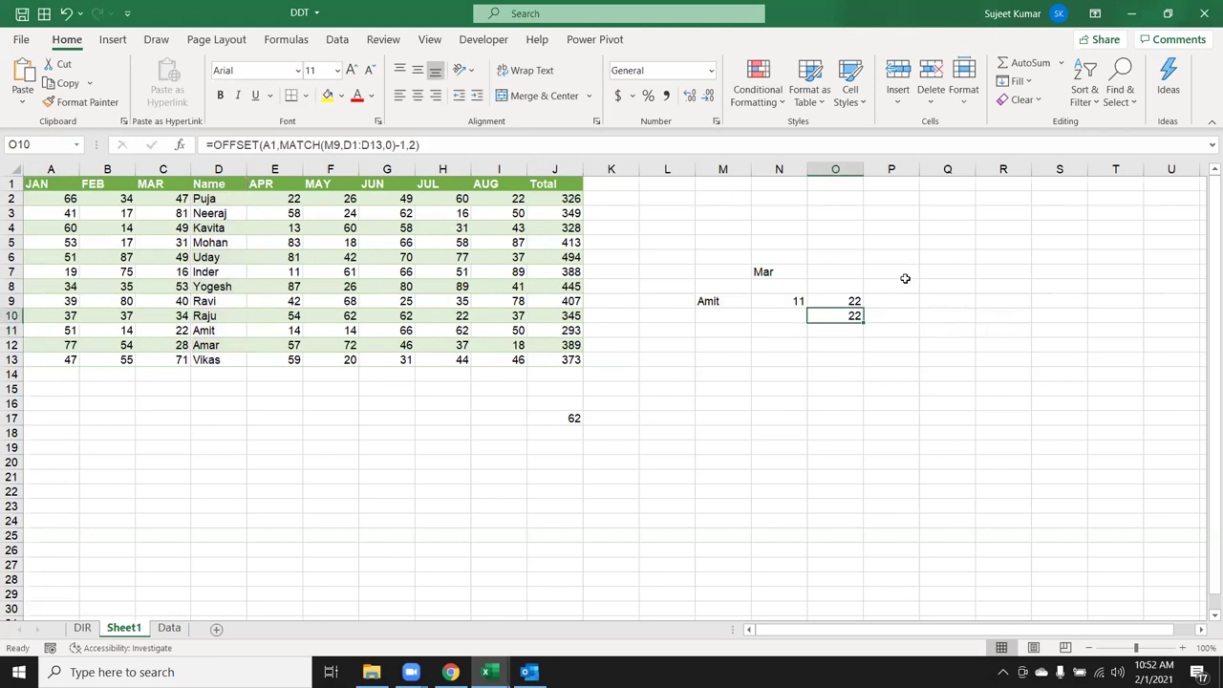
double_click(851, 315)
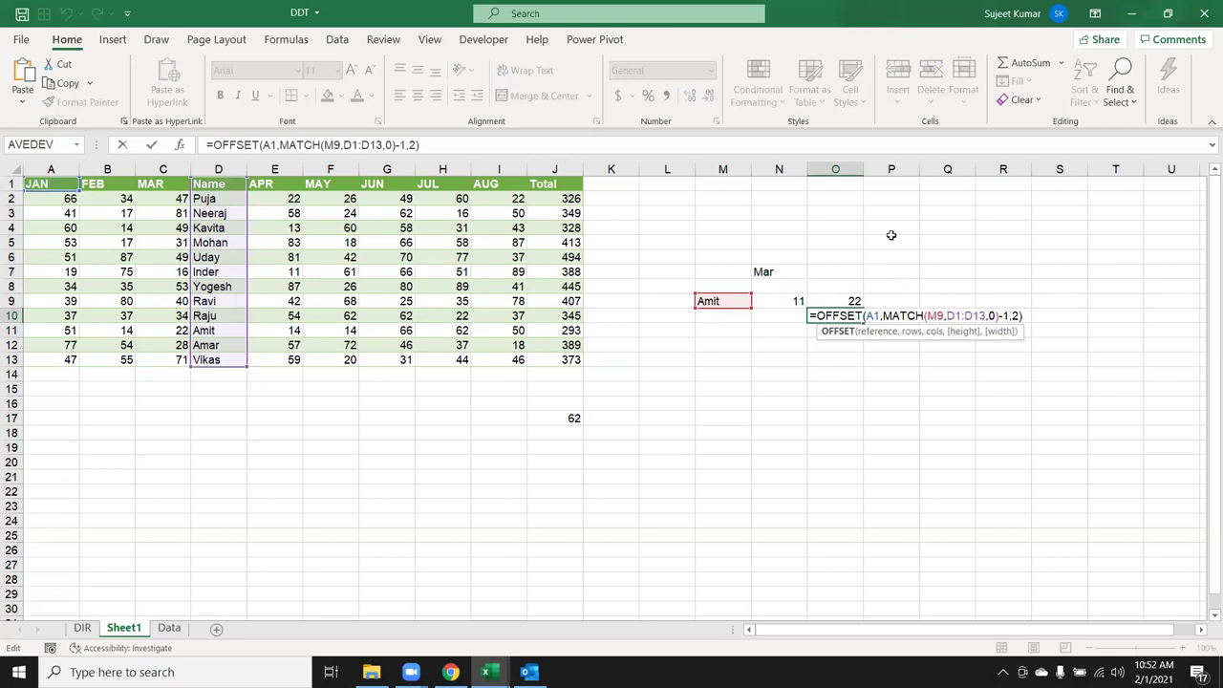
key(Return)
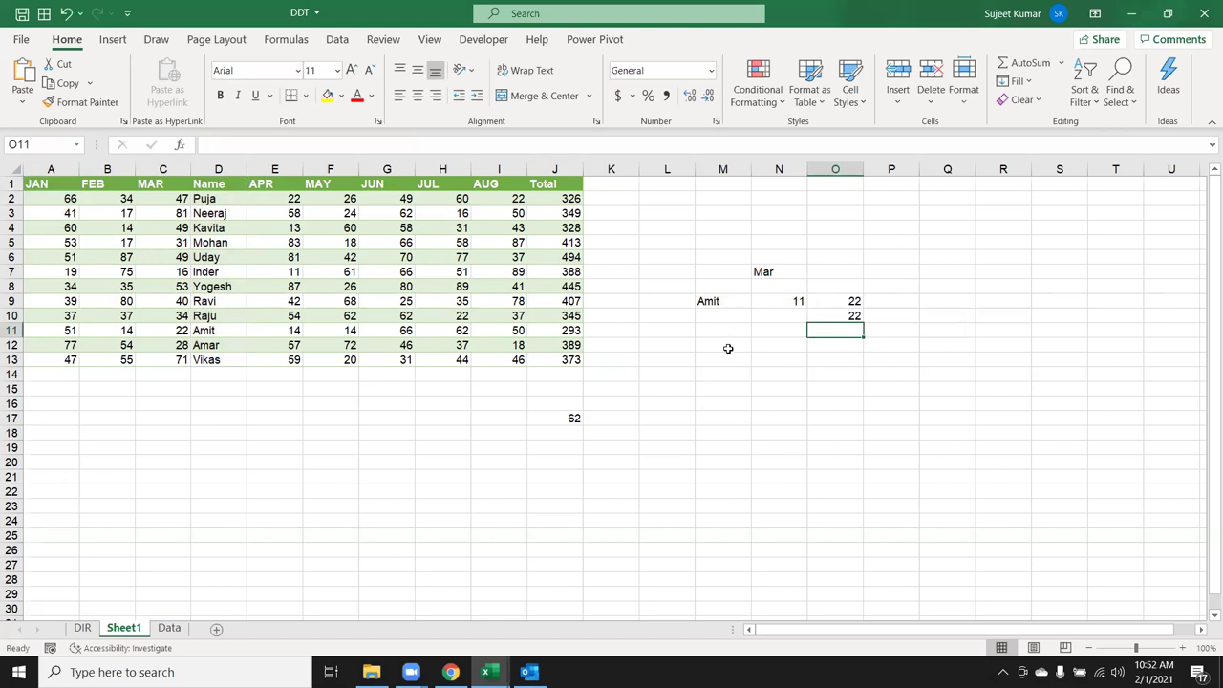
Step: Review J17's INDEX result 62 and check the JAN value 19 in A7
double_click(546, 418)
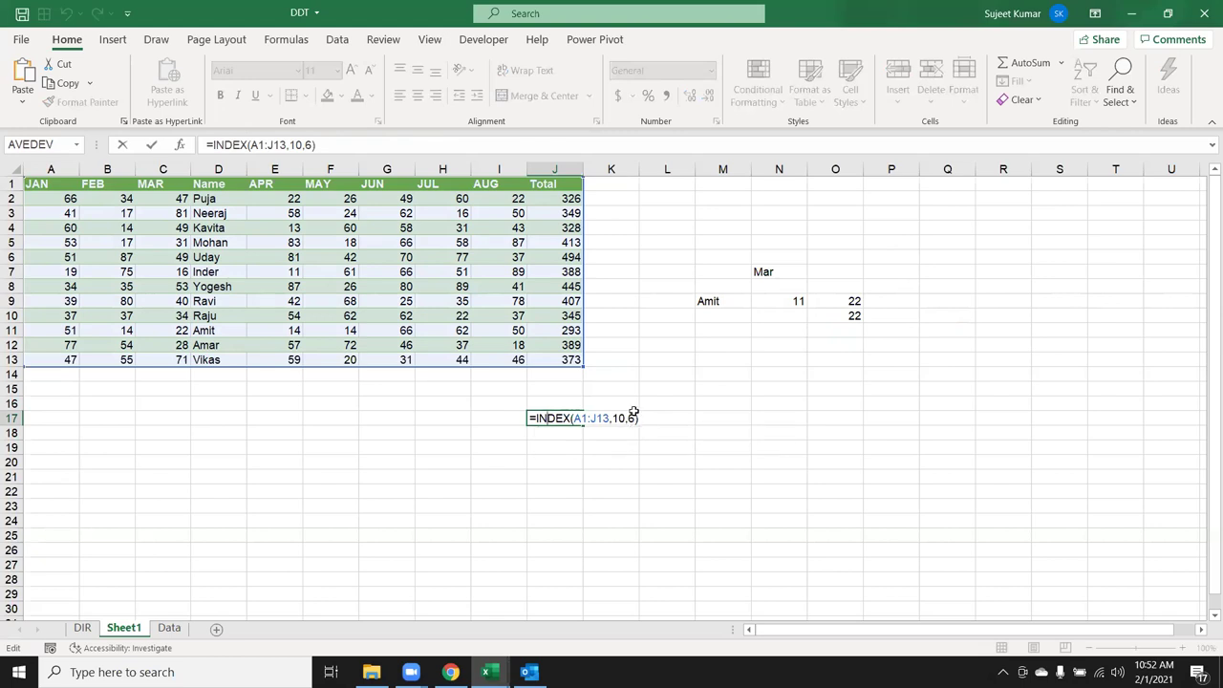
key(Return)
click(607, 417)
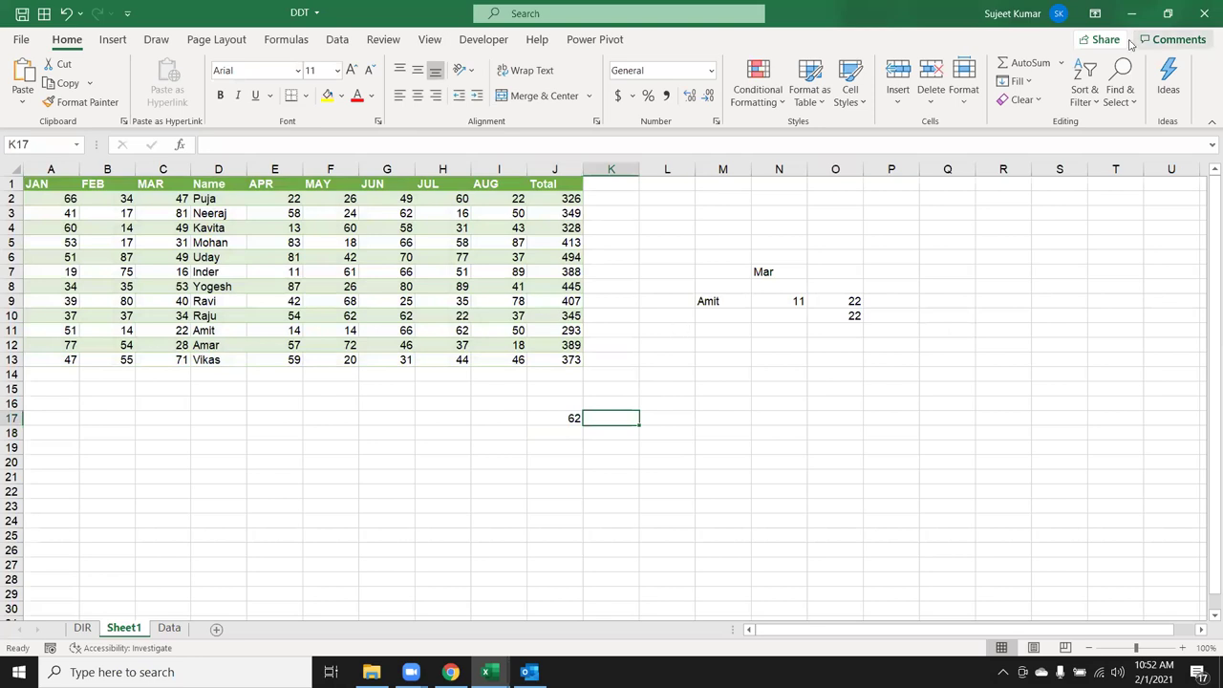
click(49, 271)
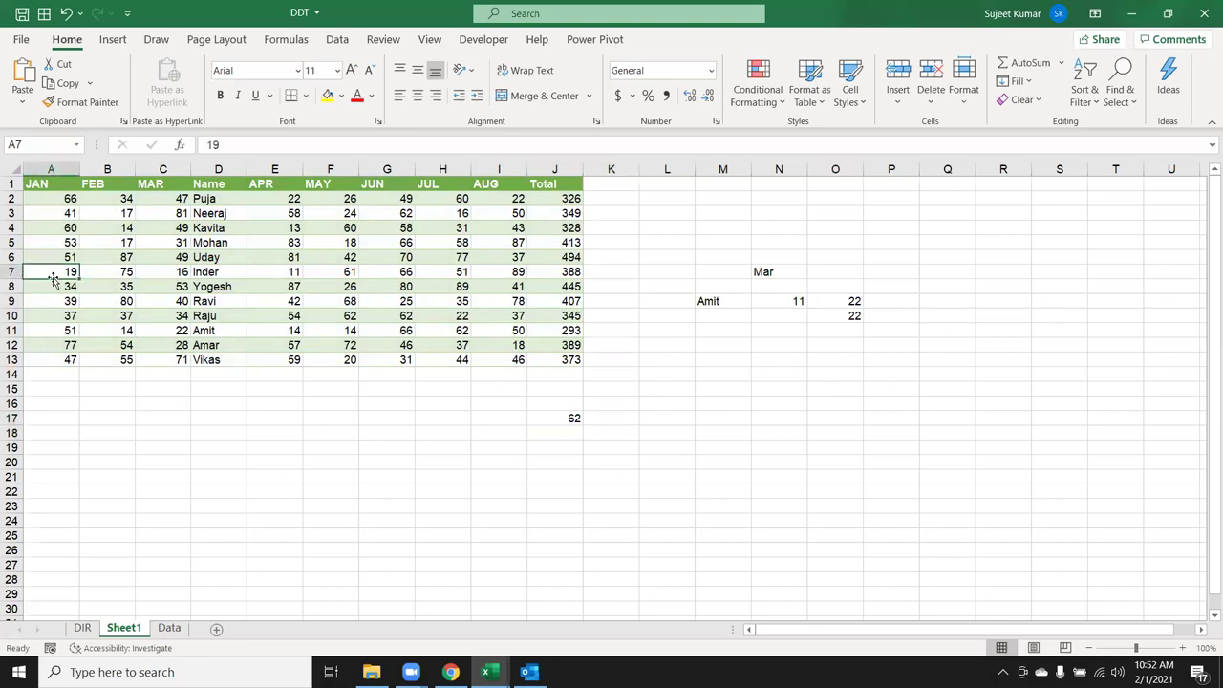
Step: Enter =OFFSET(A1,6,0) in K17, returning 19
click(612, 416)
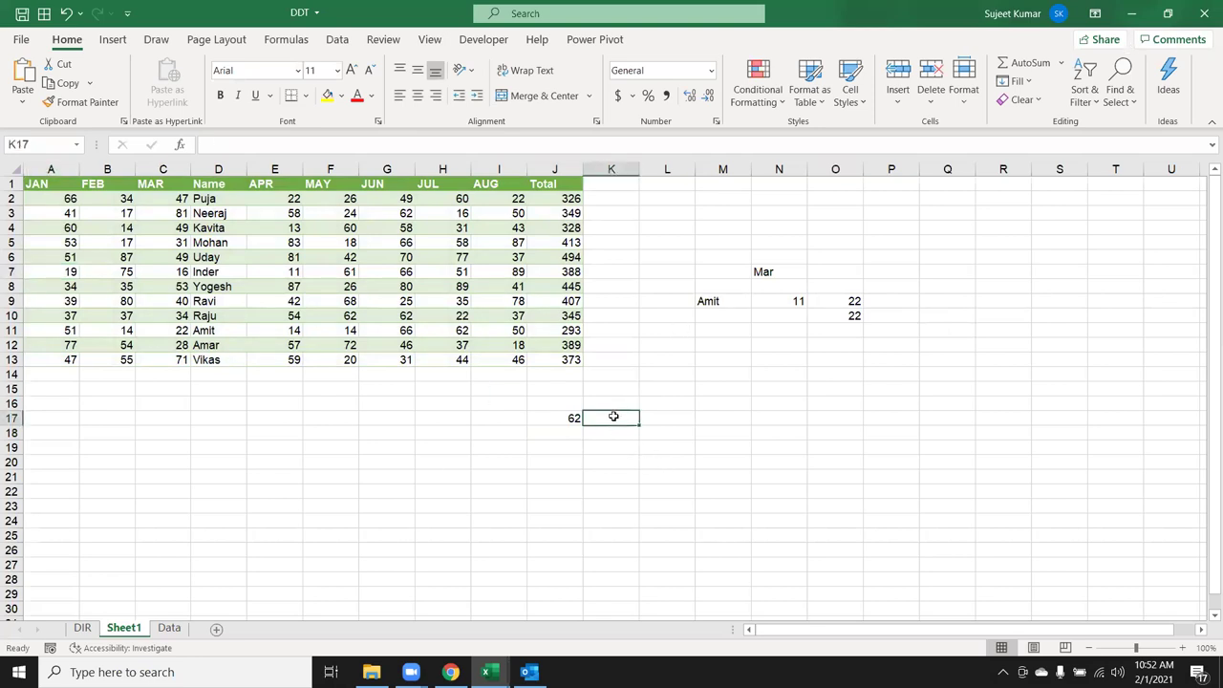
text(=of)
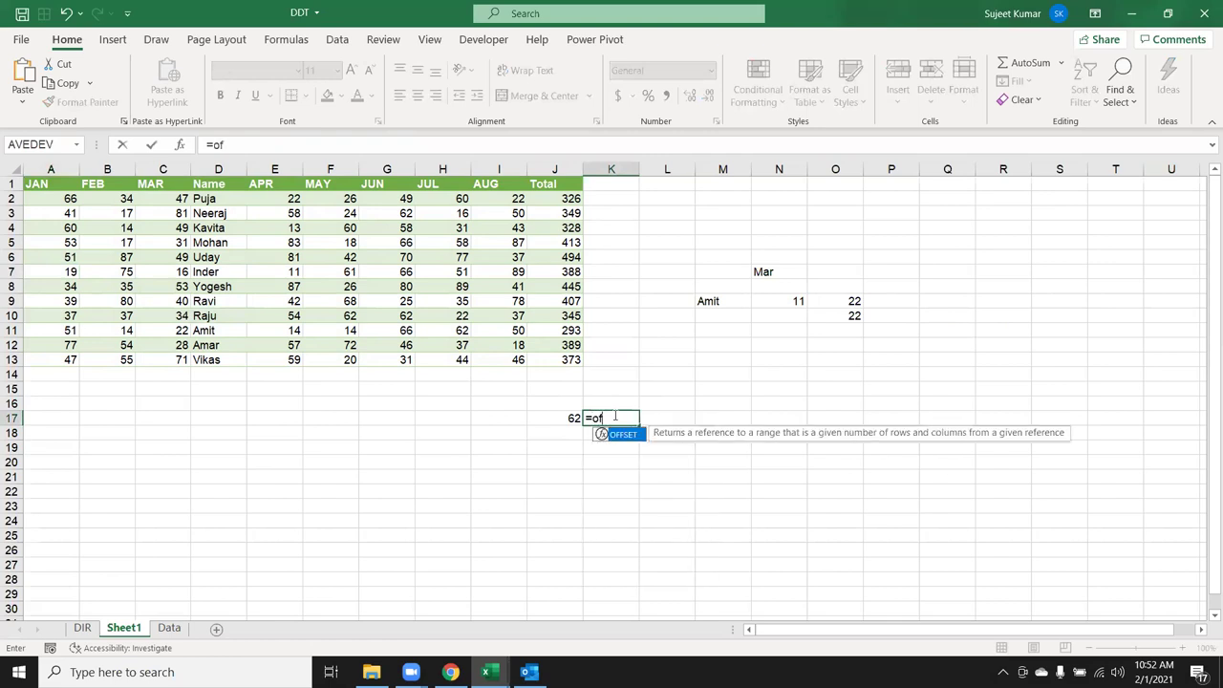
key(Tab)
click(46, 184)
text(,)
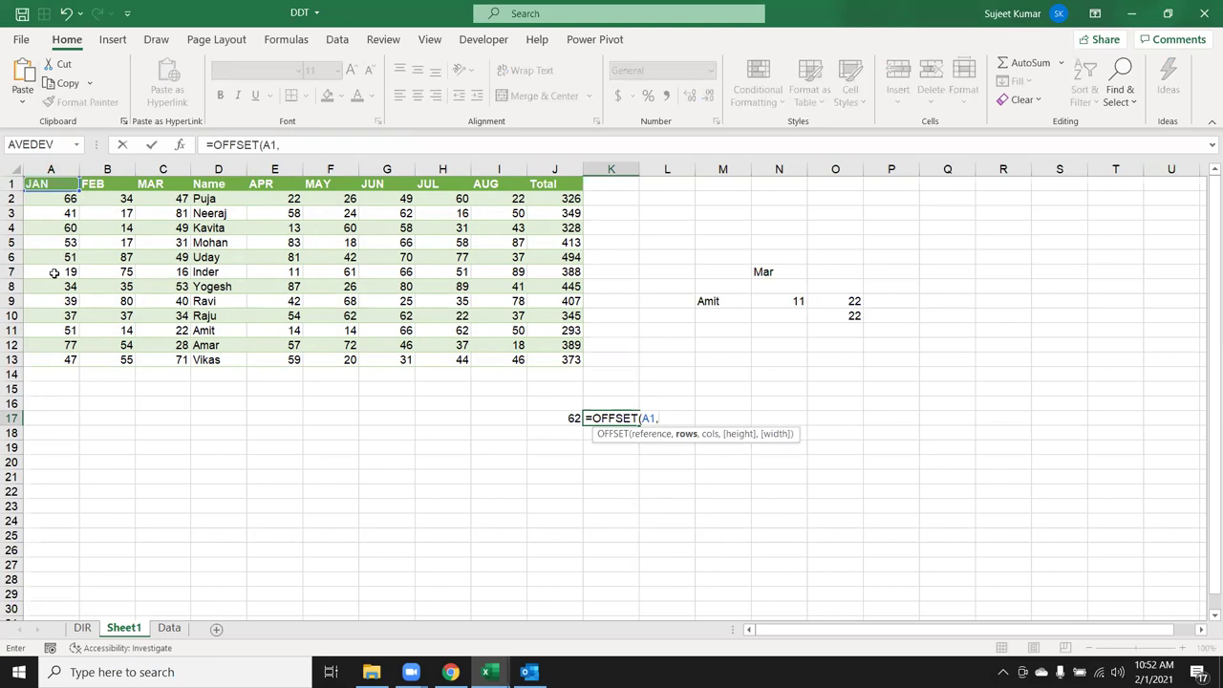
text(6)
text(,)
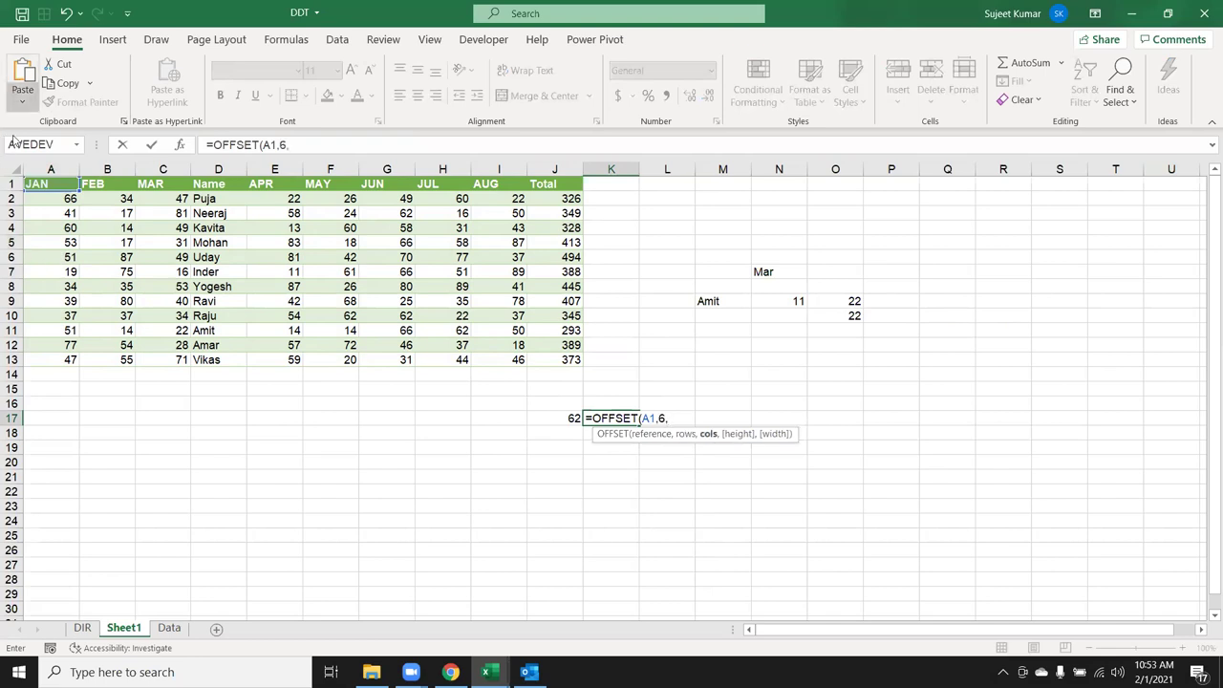
text(0)
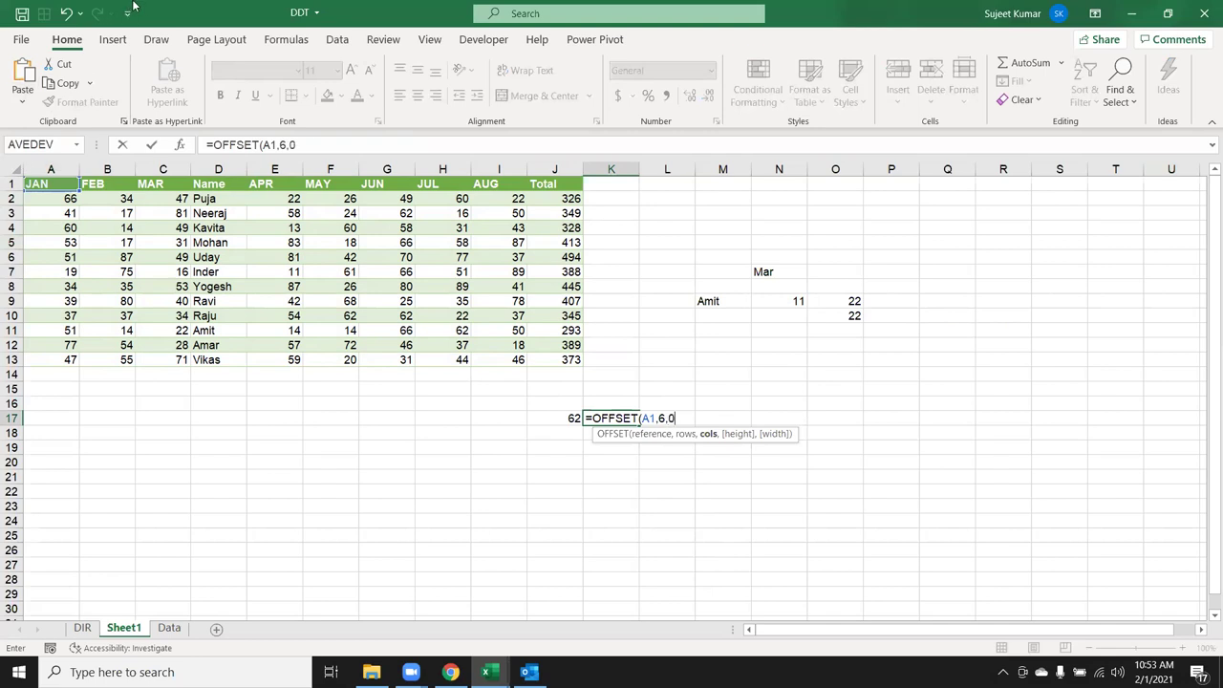
key(Return)
Step: Begin an INDEX formula in L17
key(Up)
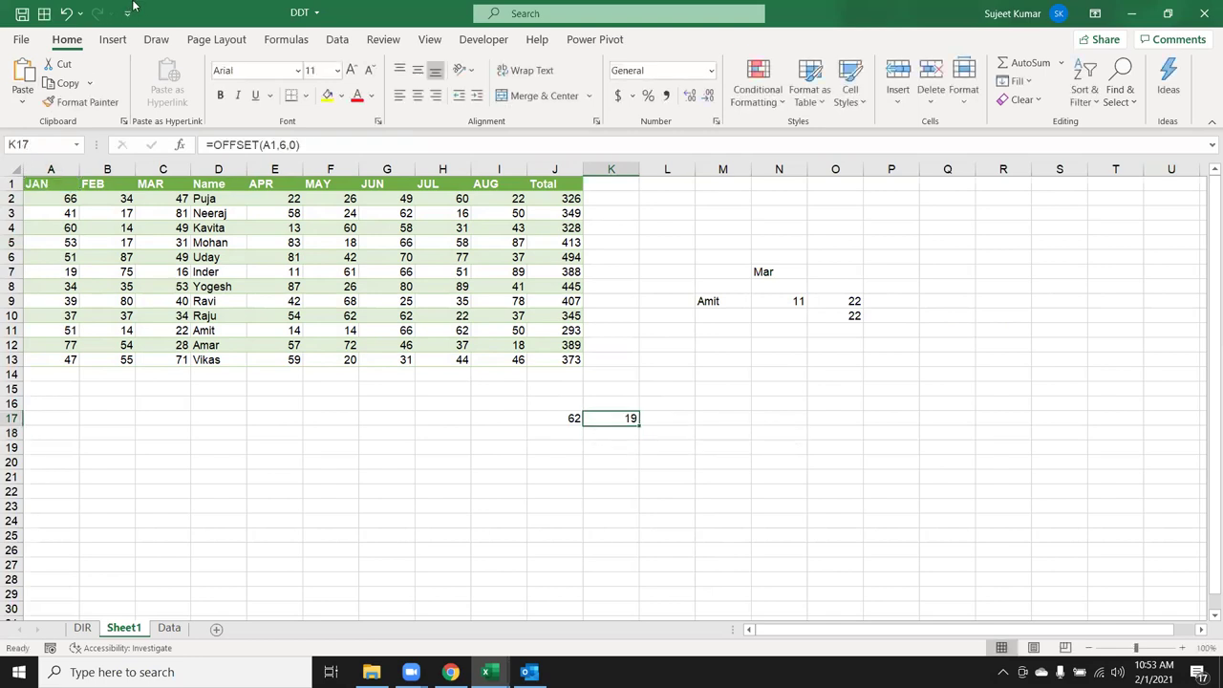
key(Right)
text(=INDEX()
Step: Complete L17 as =INDEX(A1:A13,7,1), returning the JAN value 19
drag(72, 182, 57, 361)
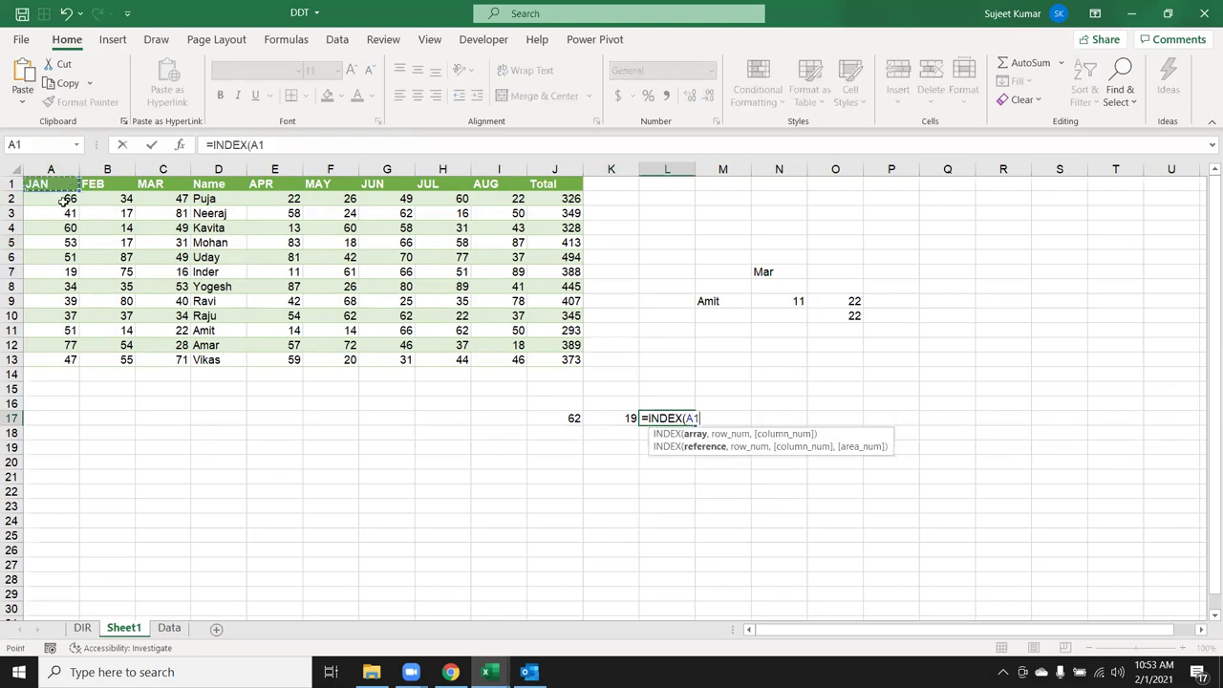
text(,7,1)
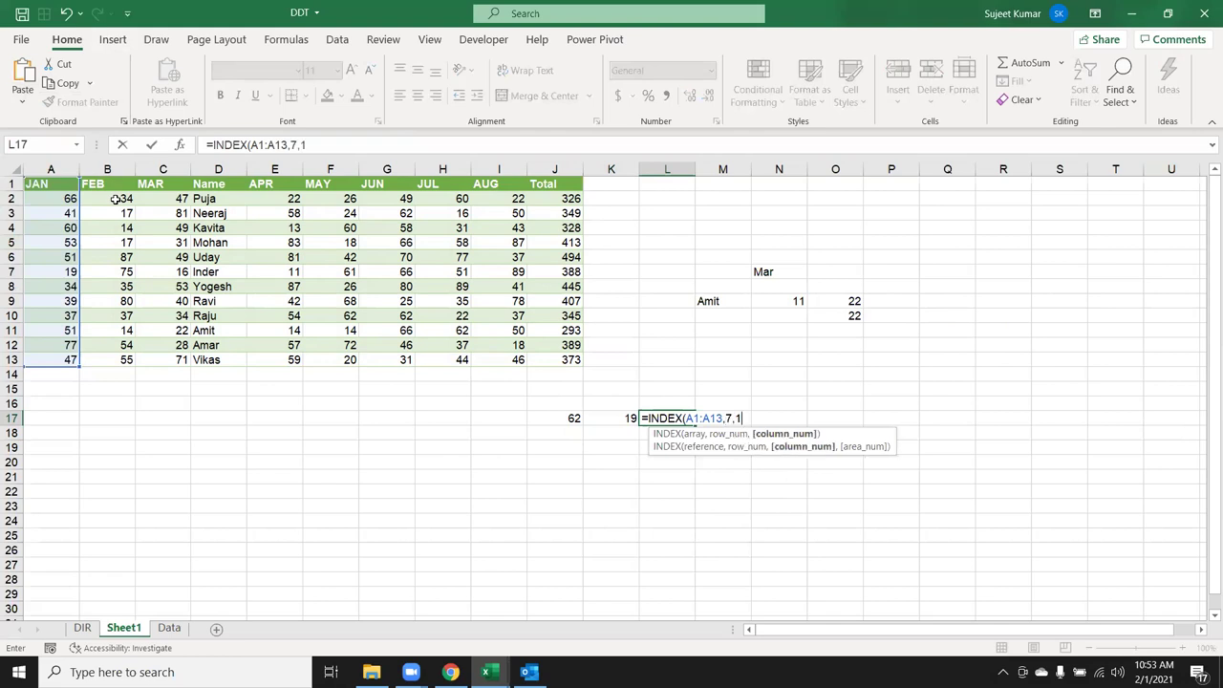
key(Return)
key(Up)
Step: Compare K17's OFFSET formula with L17's INDEX formula, both returning 19
key(Left)
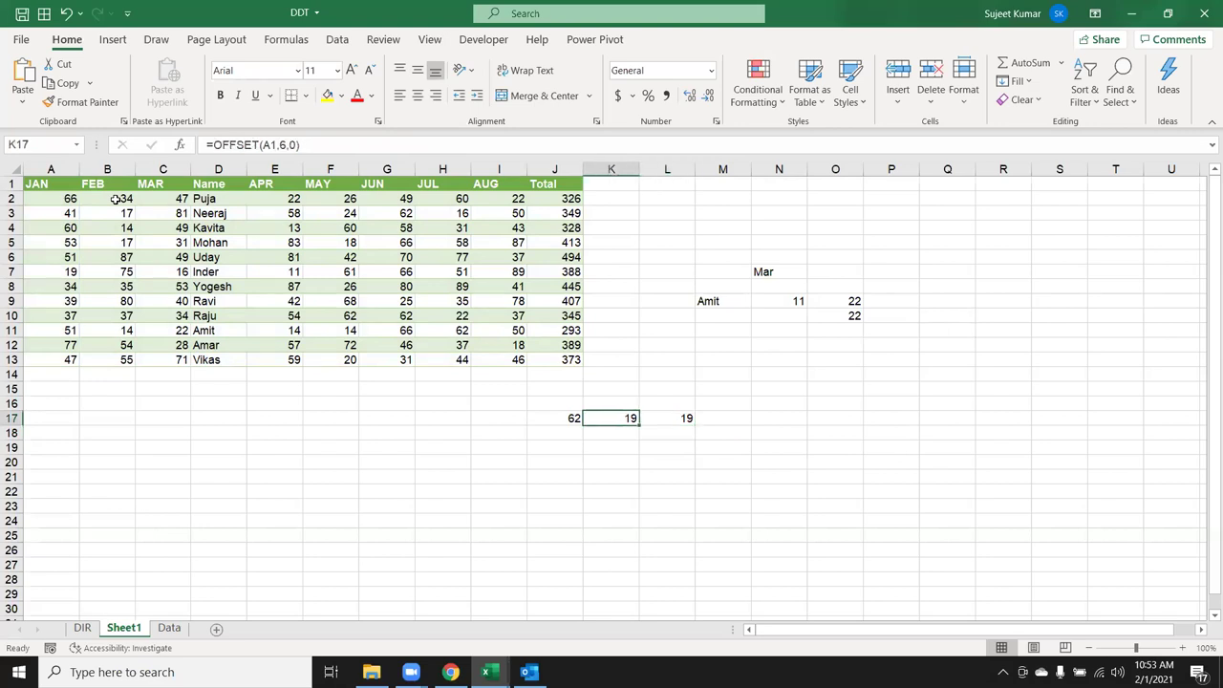
double_click(605, 417)
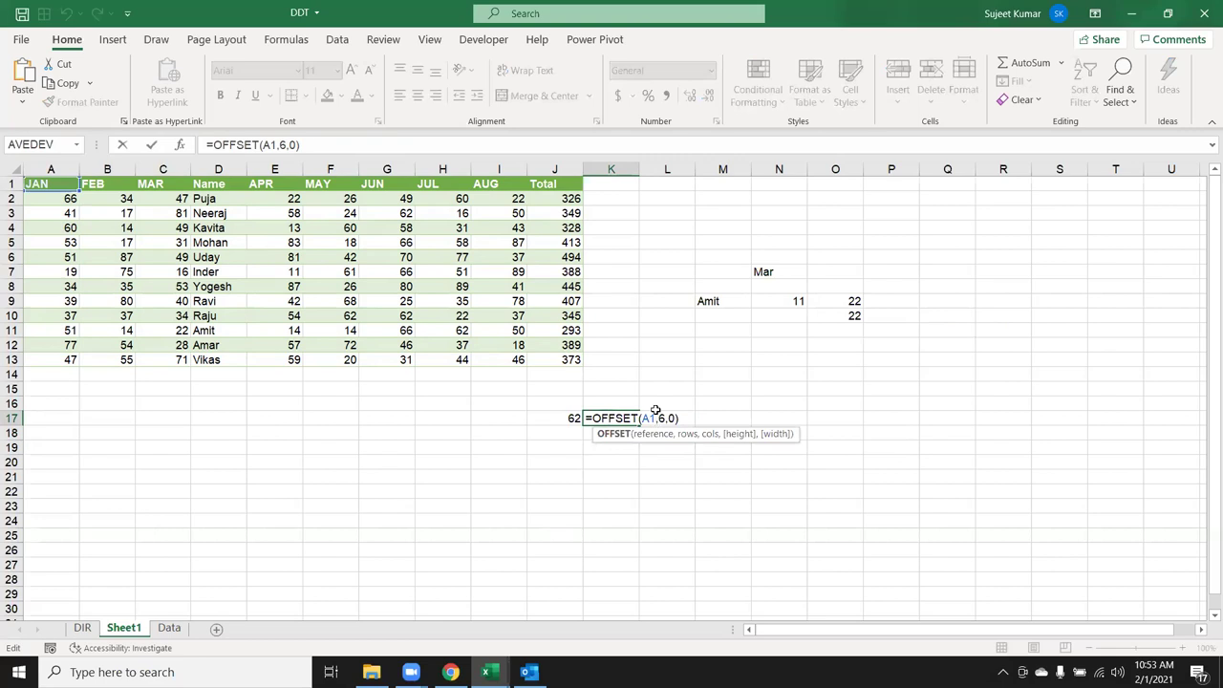
key(Return)
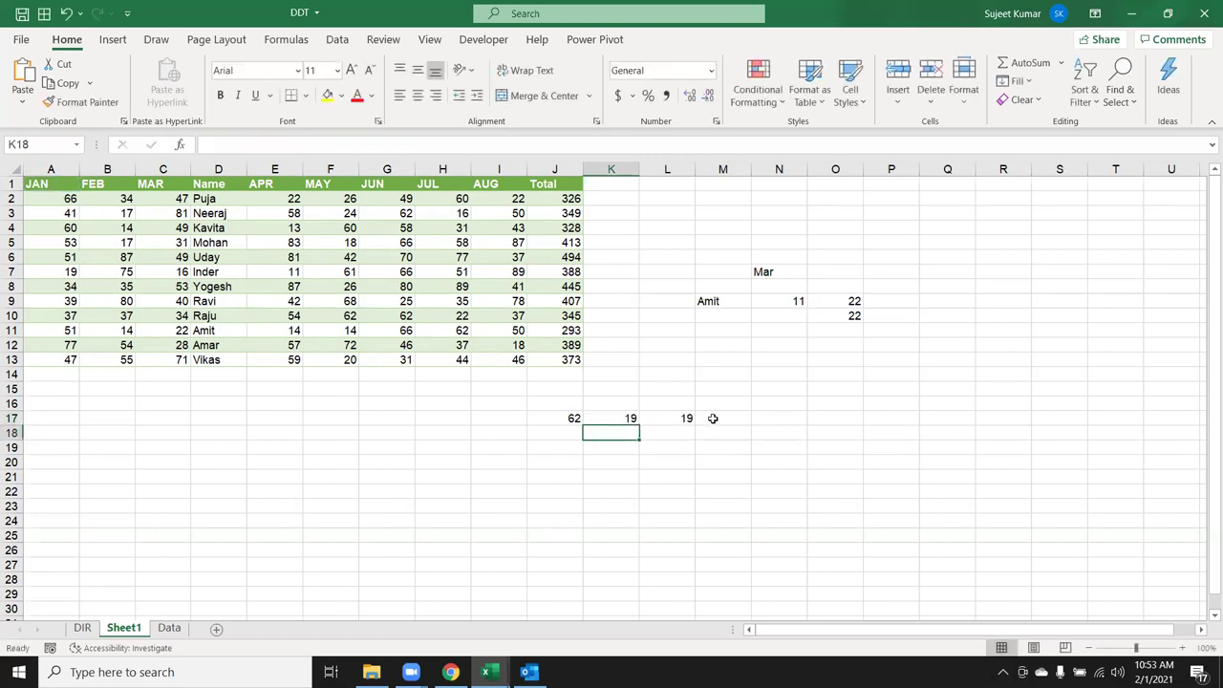
click(670, 426)
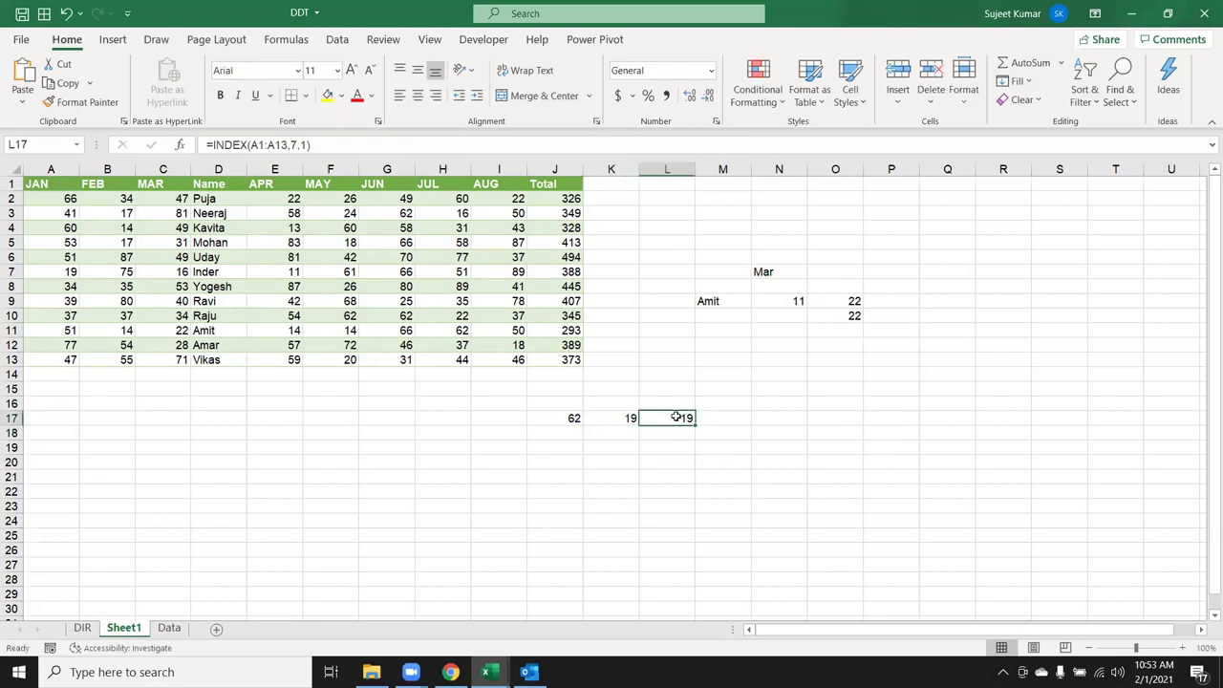
double_click(677, 417)
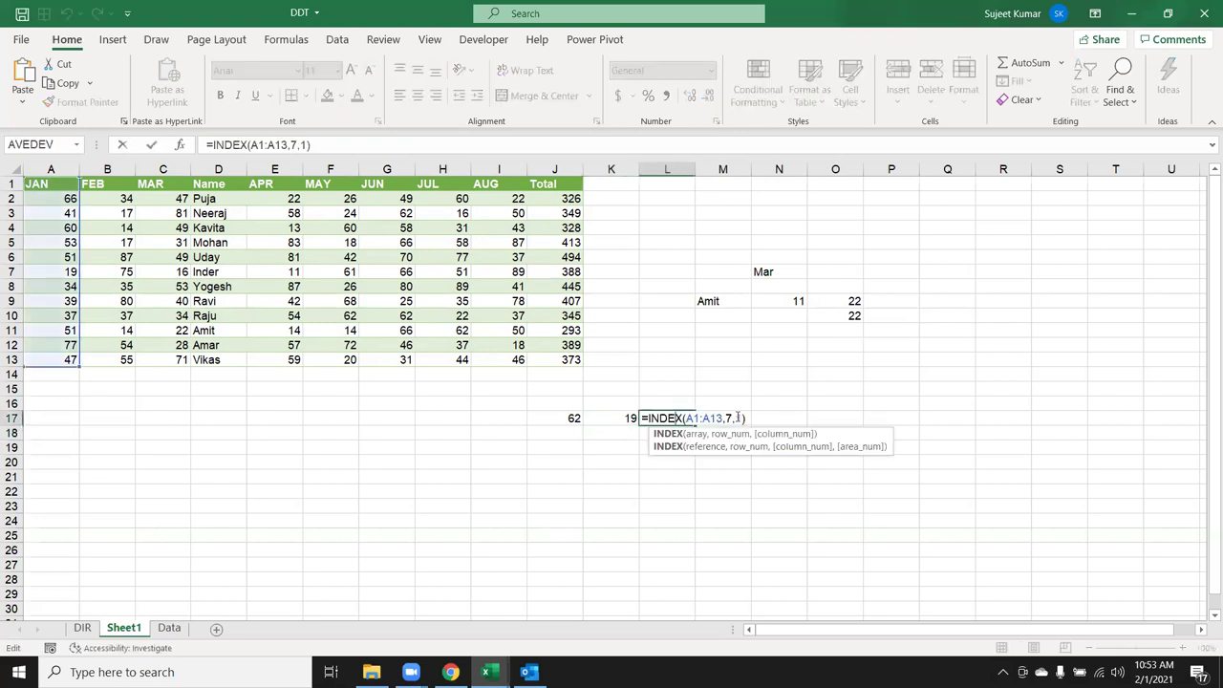
click(740, 417)
key(Return)
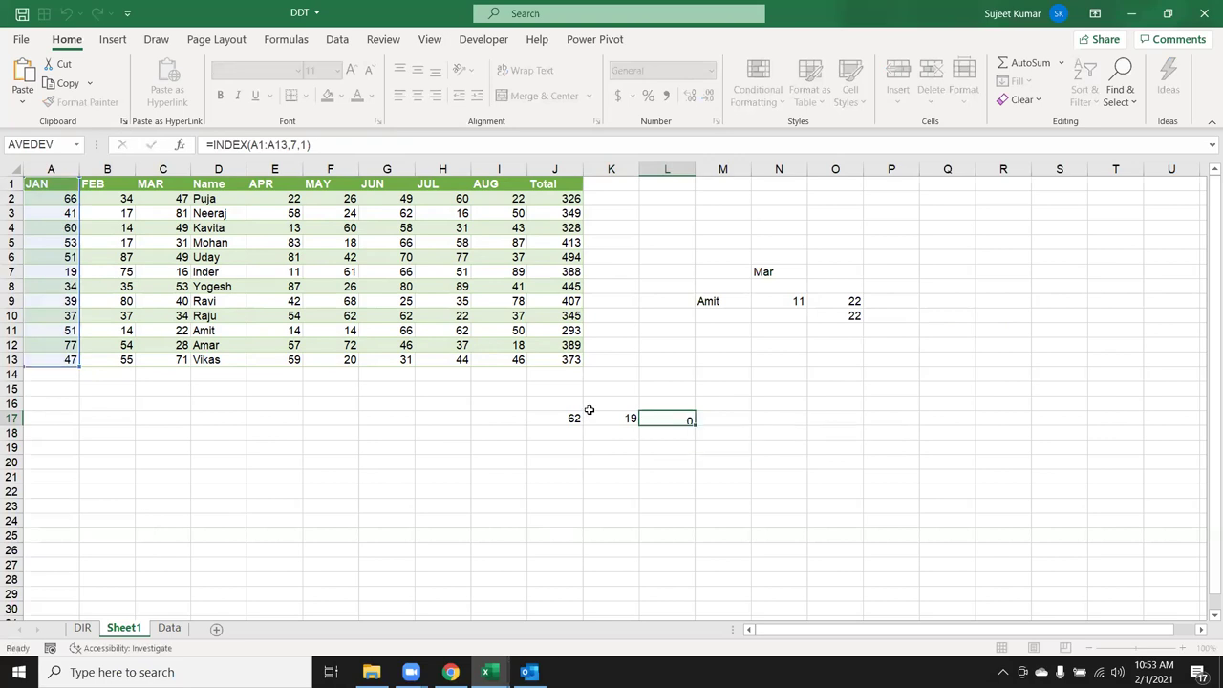
click(626, 417)
double_click(626, 418)
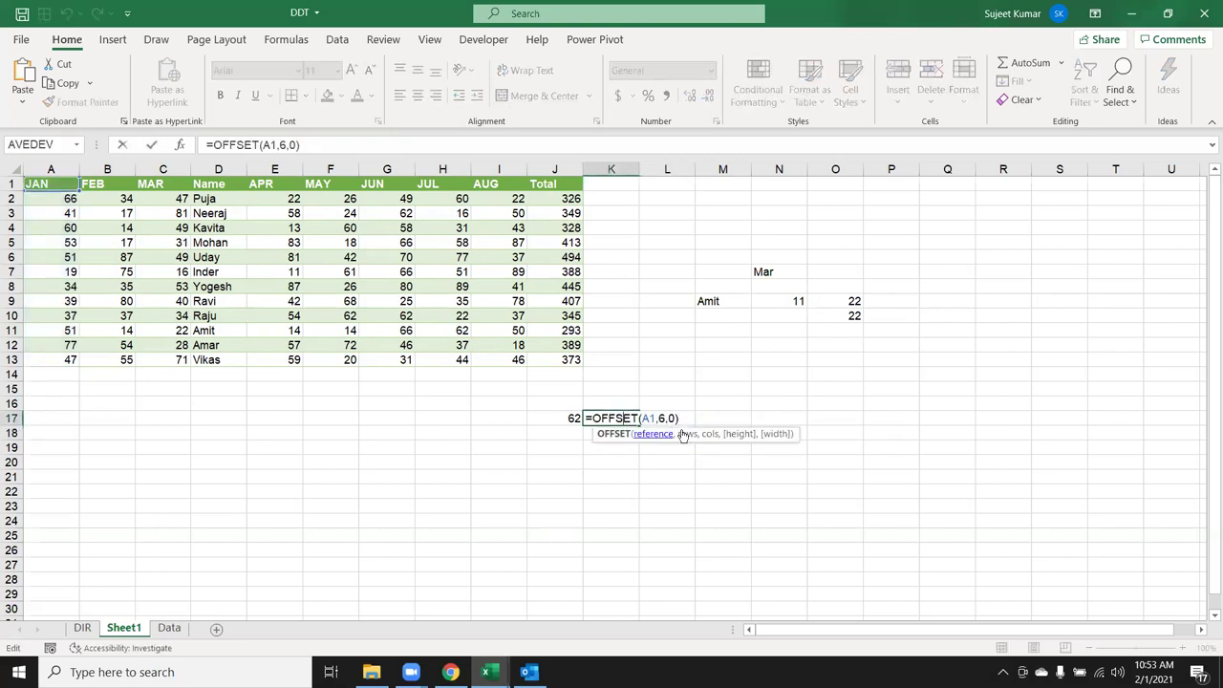
click(682, 418)
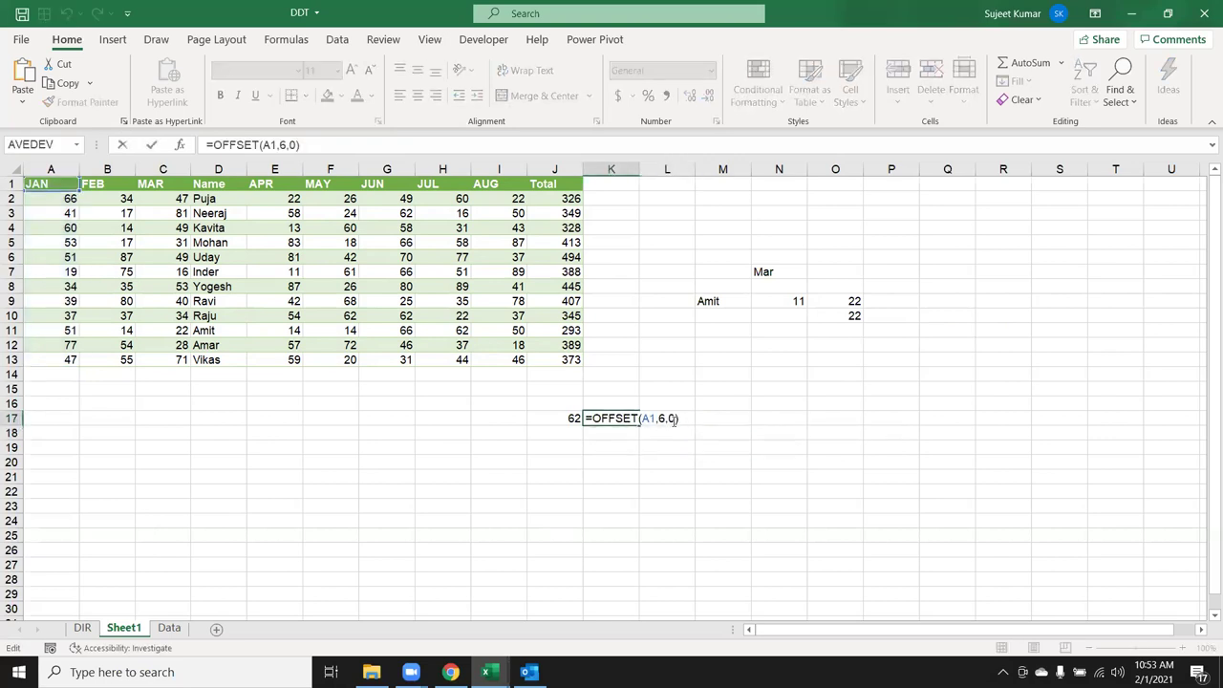
key(Left)
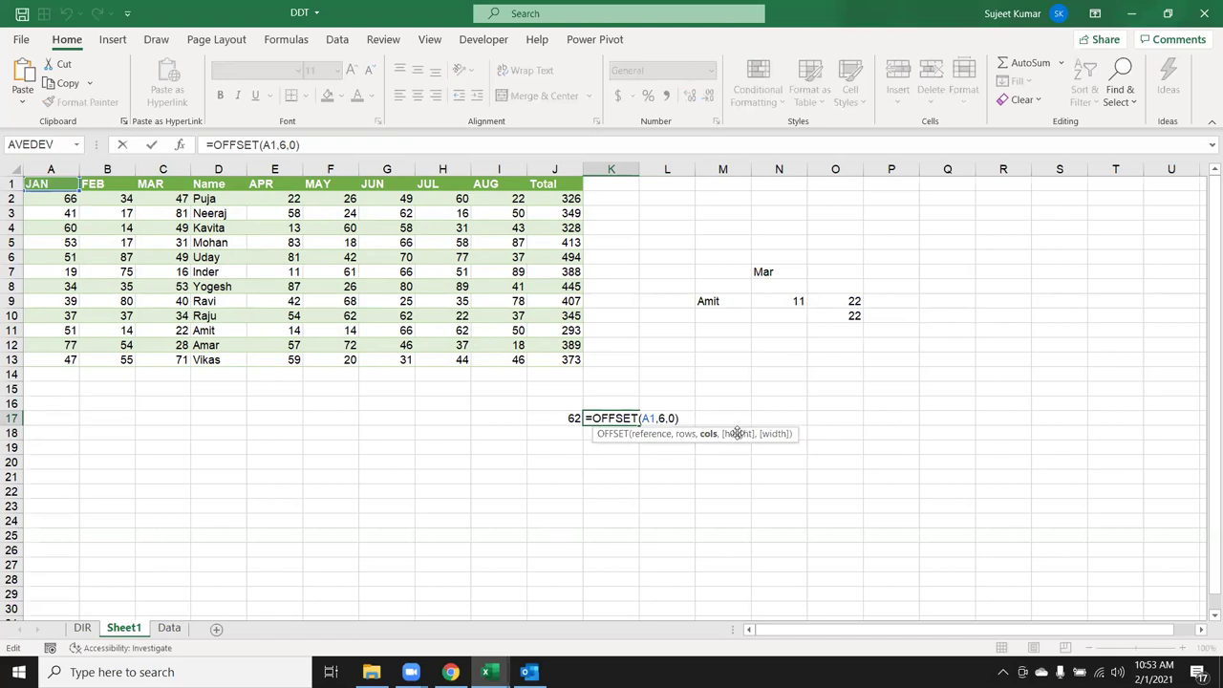
key(Return)
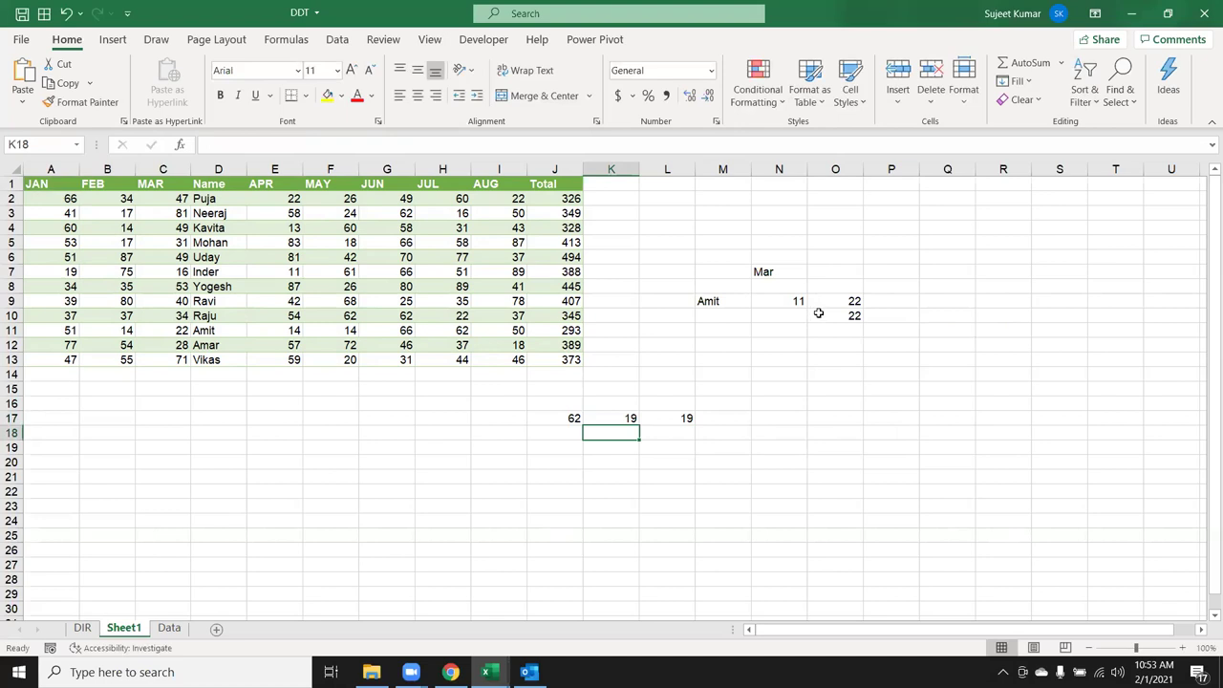
Step: Recheck the O10 OFFSET and O9 INDEX lookups, both still returning 22
click(826, 315)
double_click(827, 316)
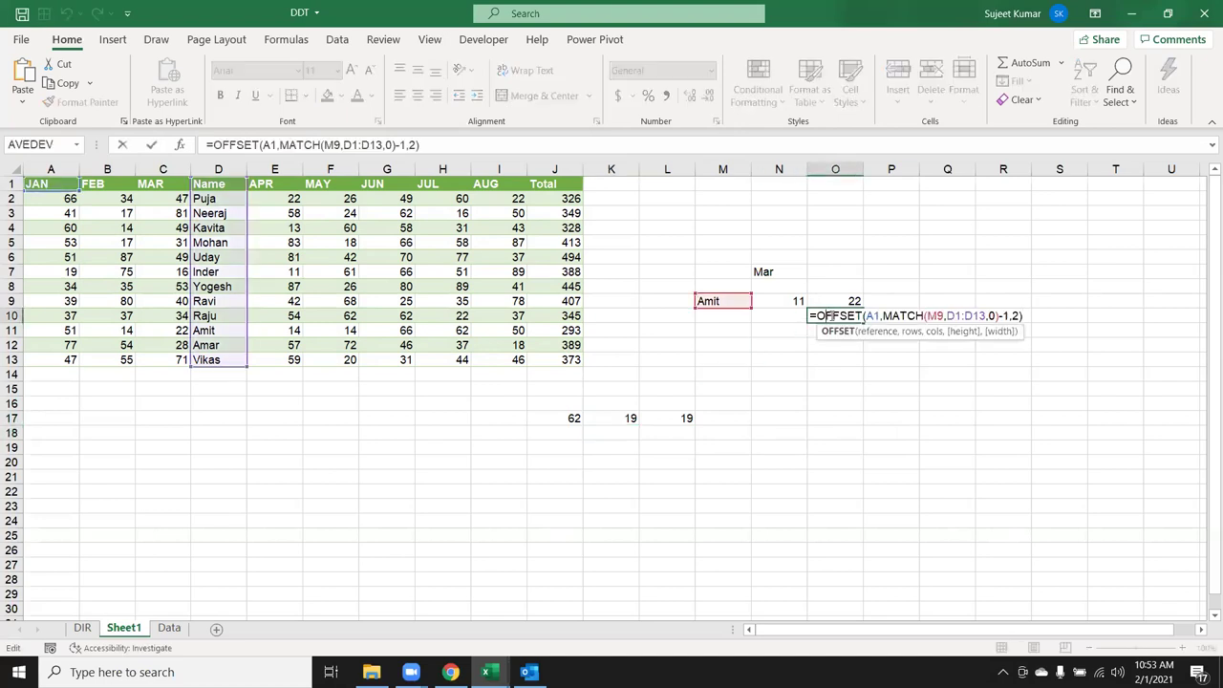
key(Return)
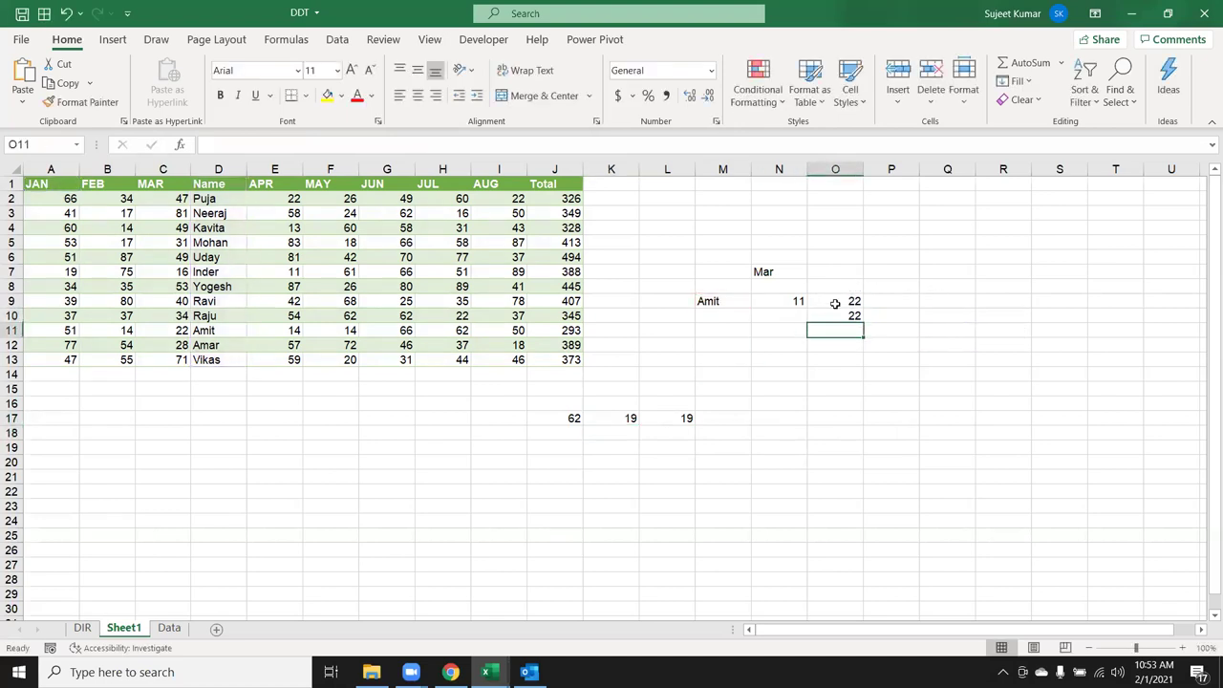
double_click(834, 300)
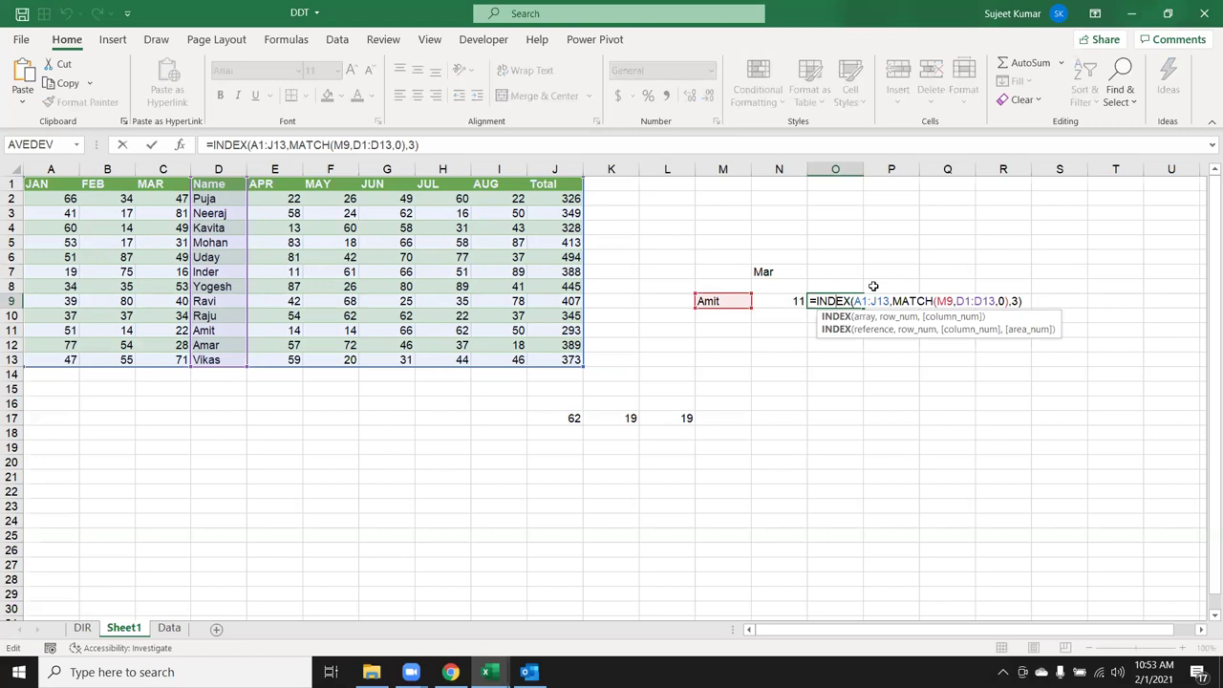
key(Return)
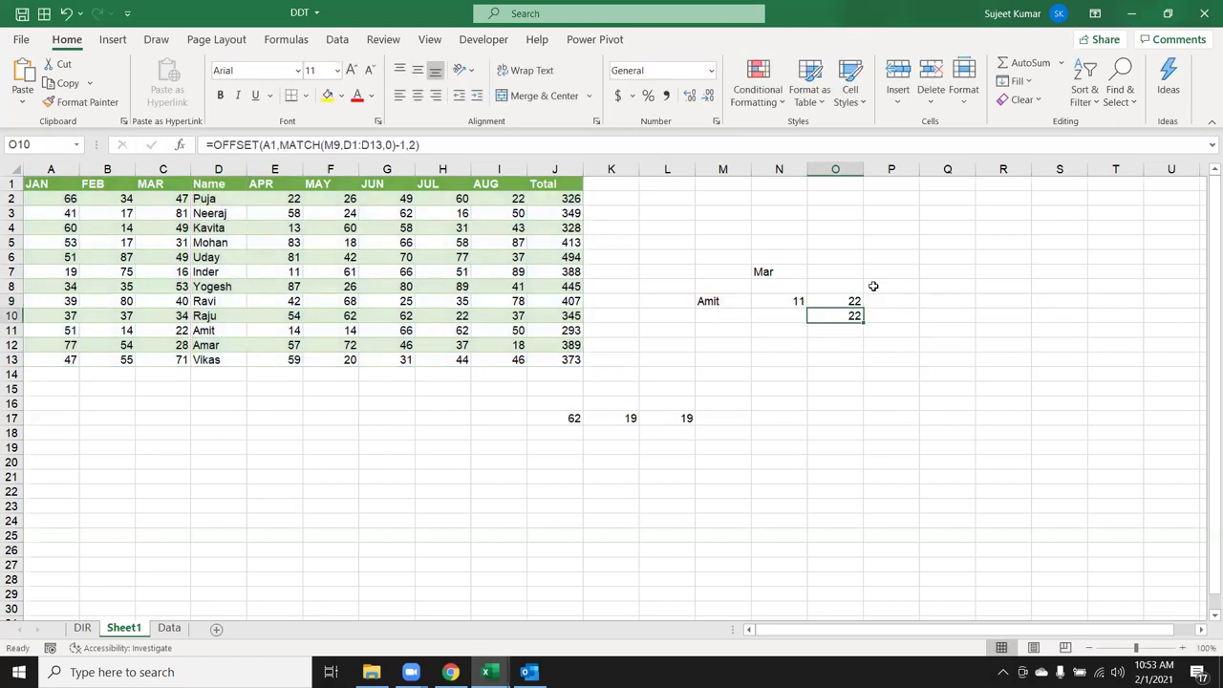
Step: Copy D1:J13 and paste it transposed into A1 of a new Sheet2
drag(220, 182, 542, 356)
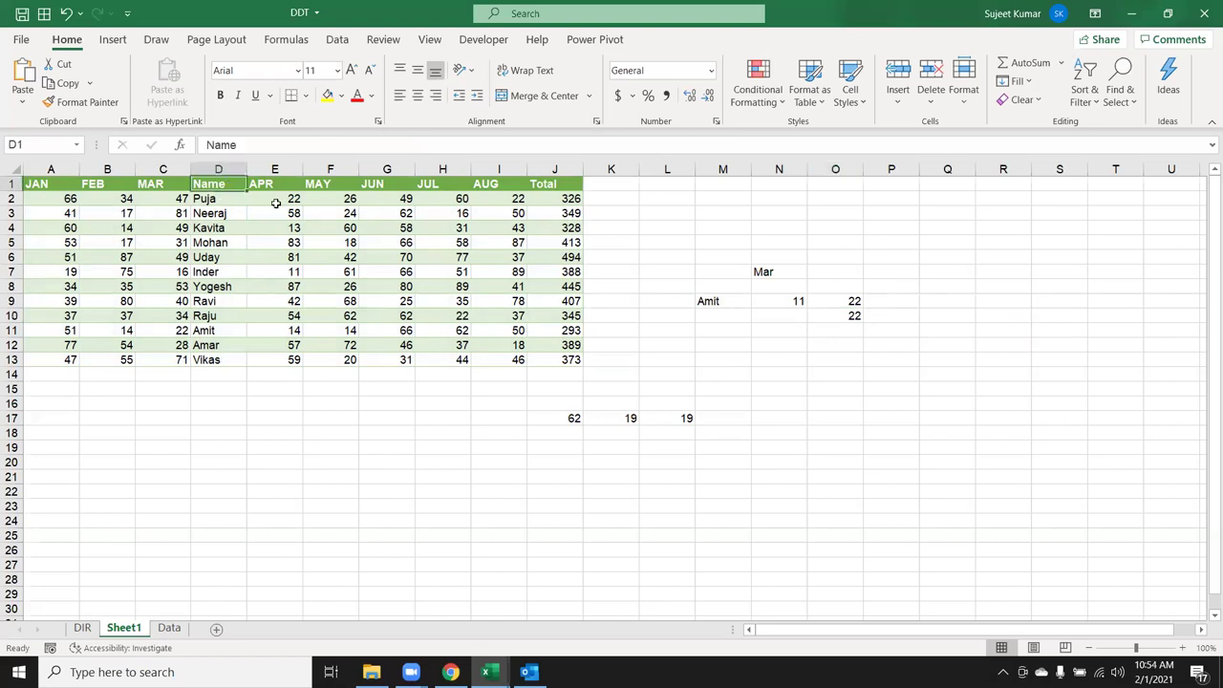
key(ctrl+c)
click(216, 627)
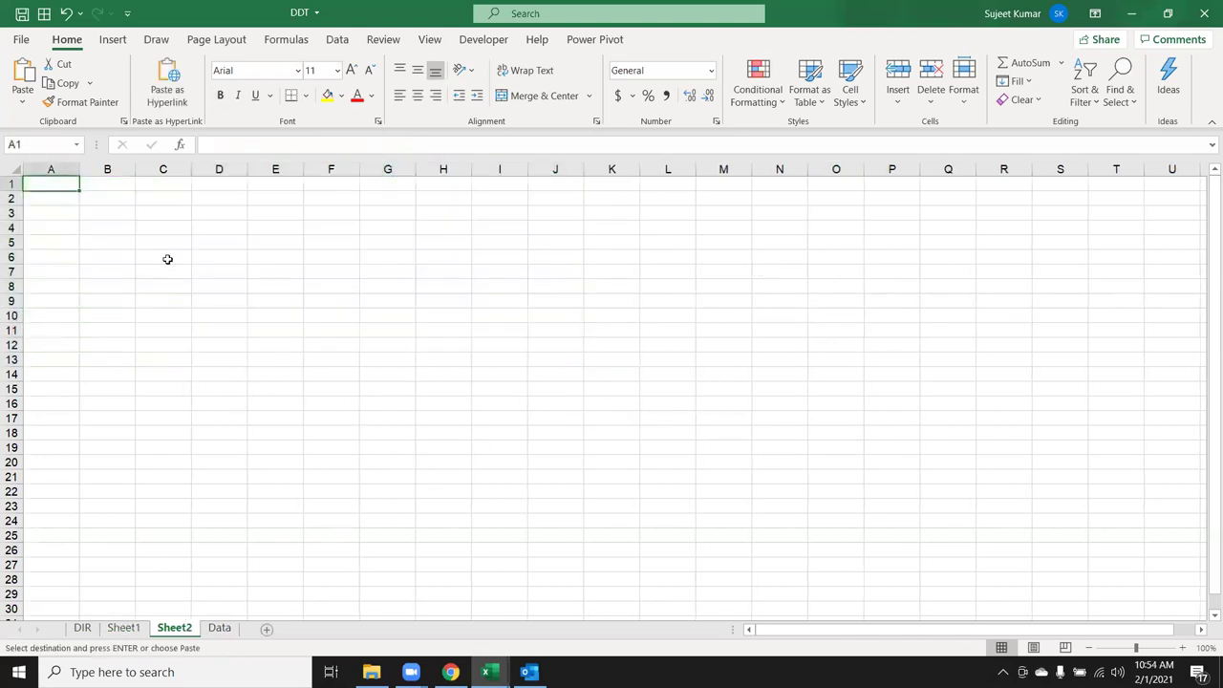
right_click(63, 188)
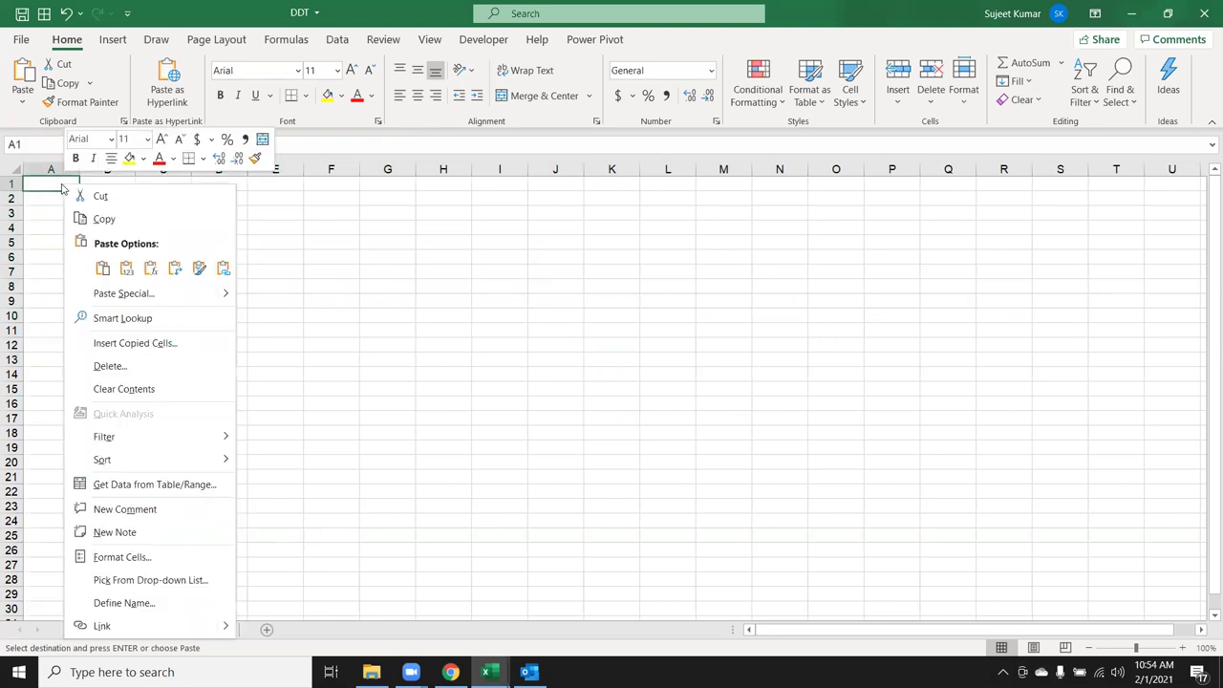
click(103, 294)
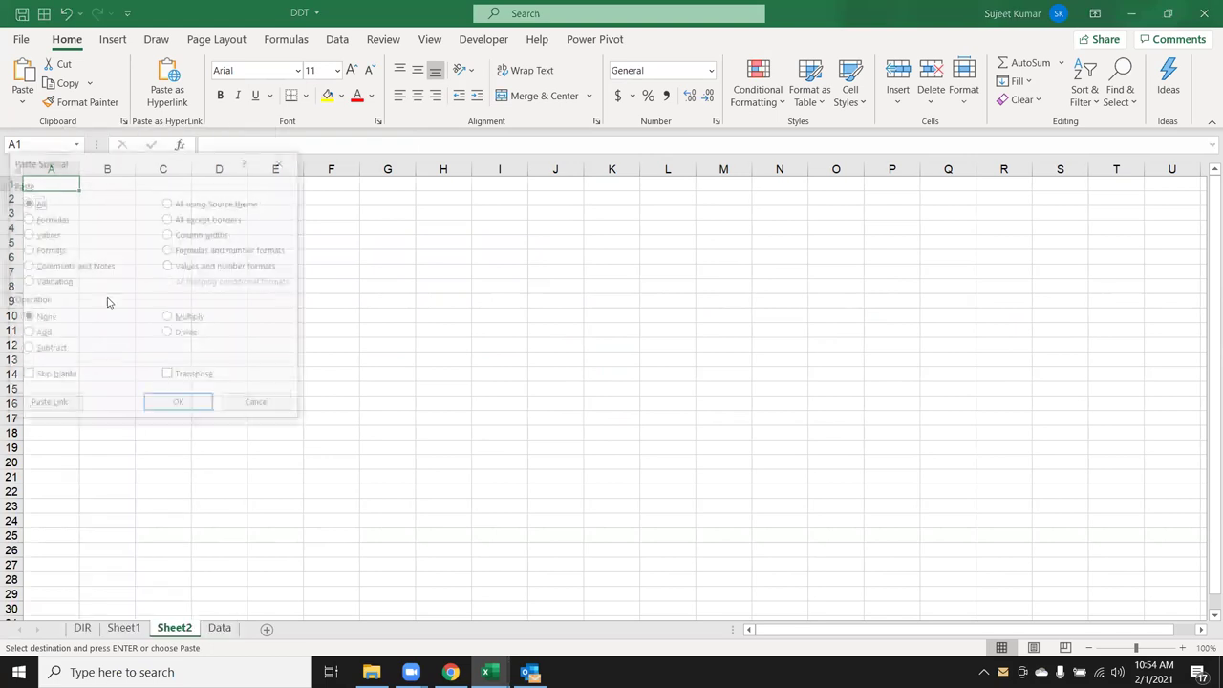
click(203, 377)
click(196, 411)
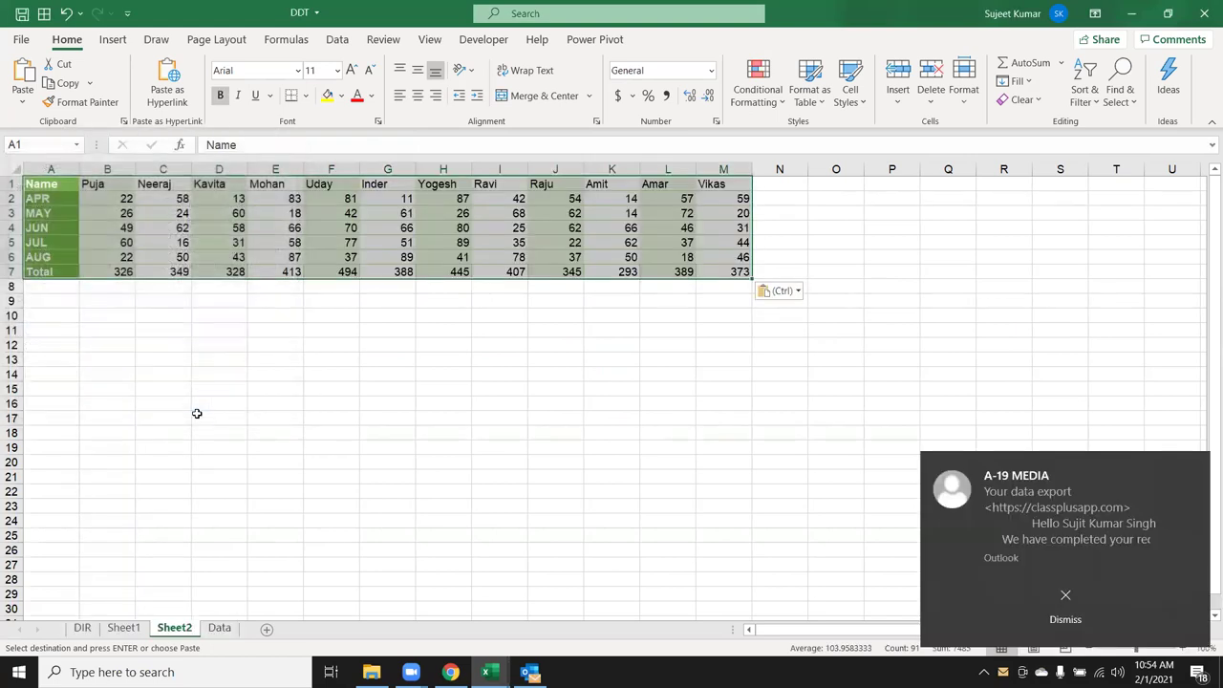
click(1194, 468)
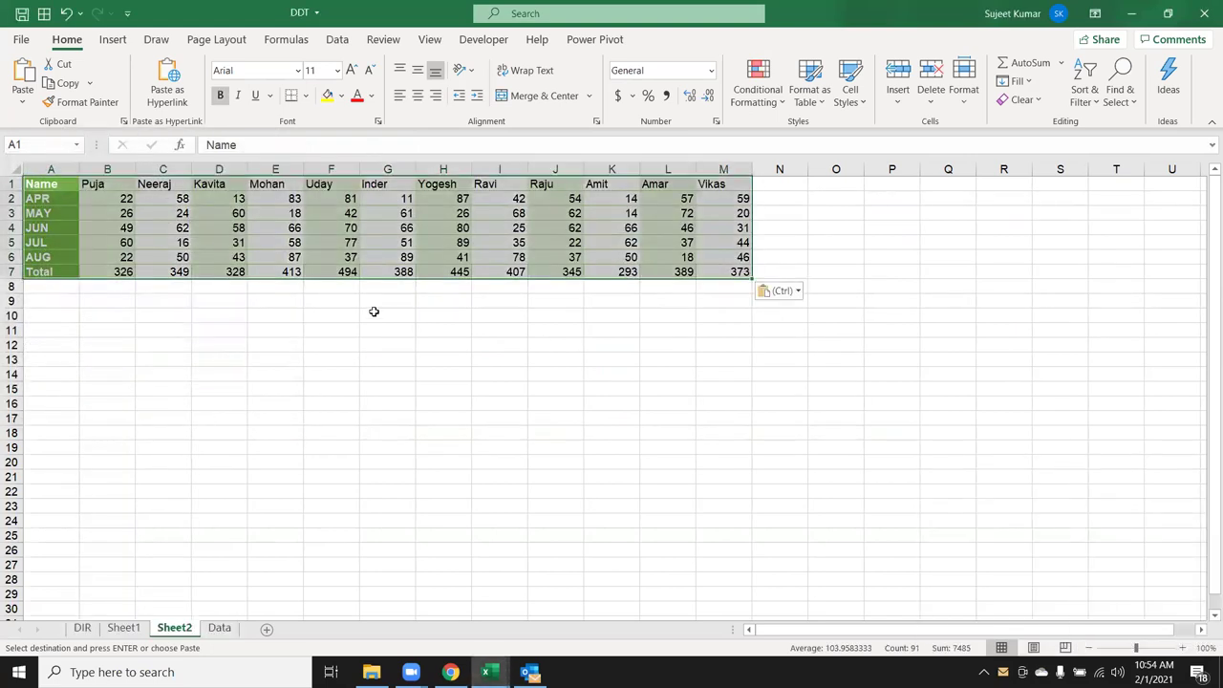
Step: Enter the name Inder in C14 and the heading Total in D13
click(107, 320)
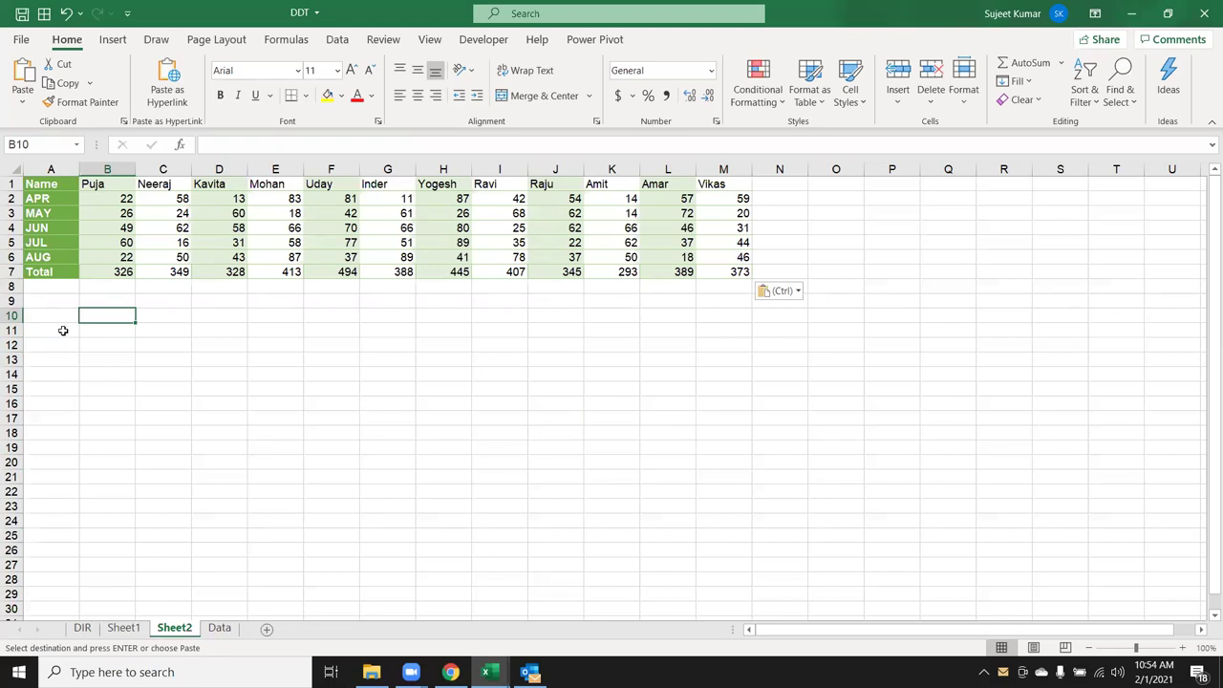
click(145, 378)
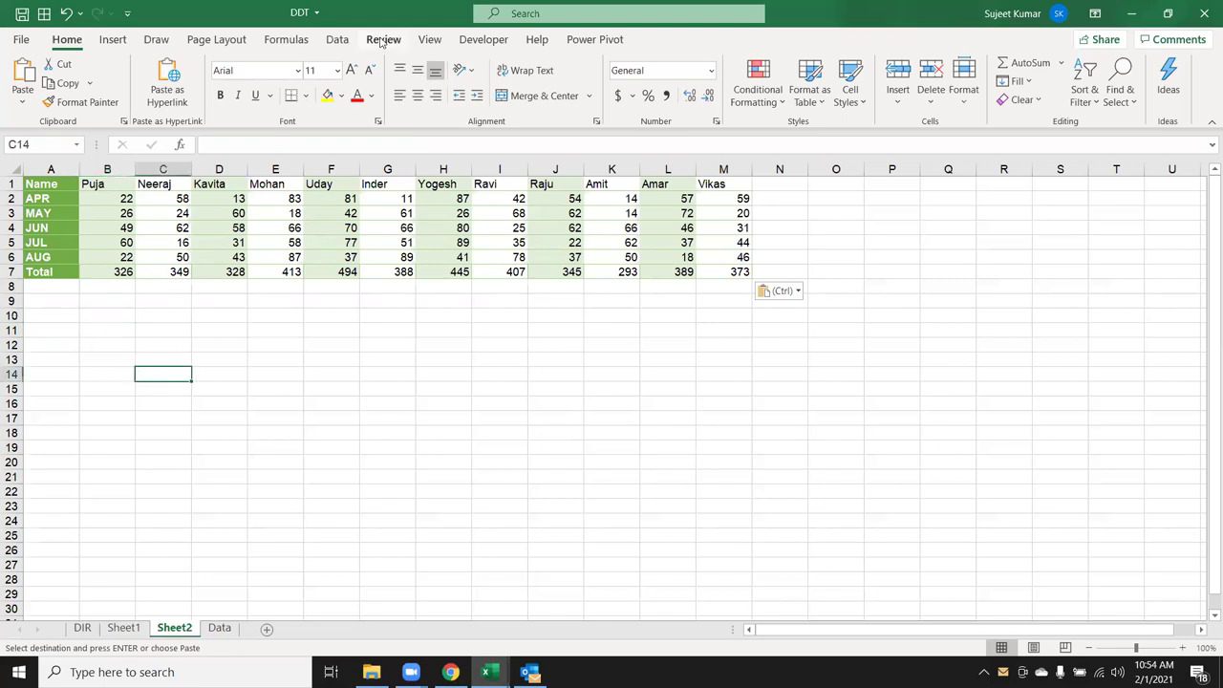
text(Inder)
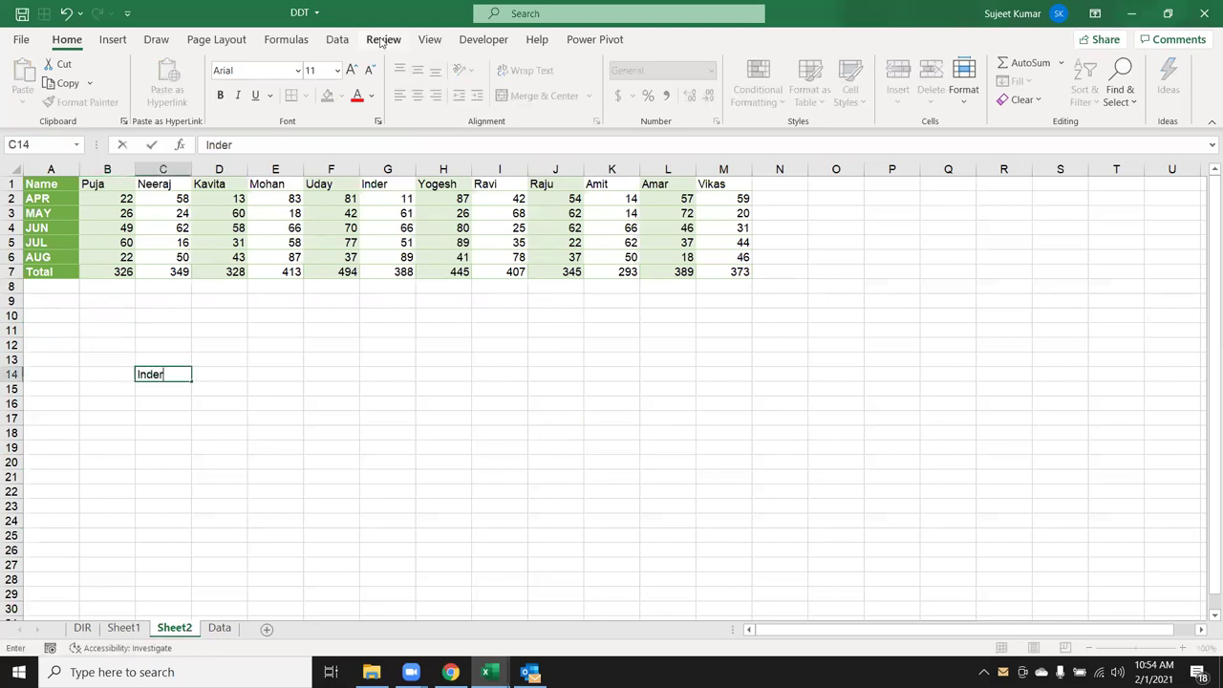
key(Return)
key(Up)
key(Right)
key(Up)
text(Total)
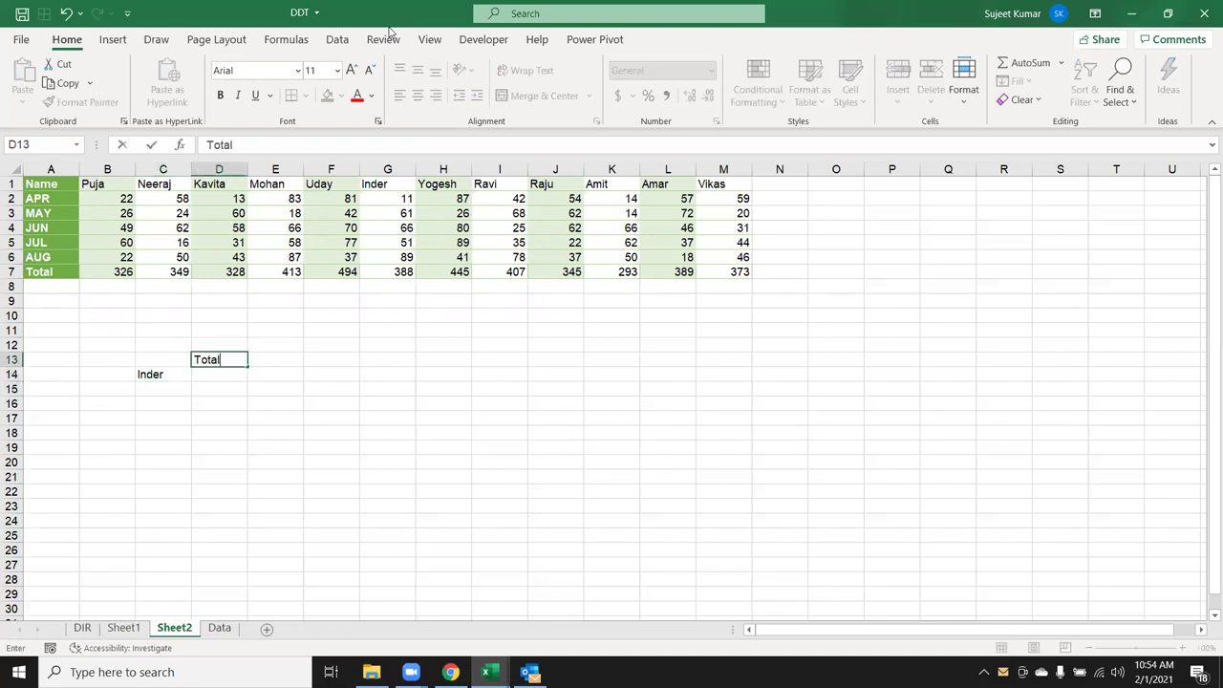
key(Return)
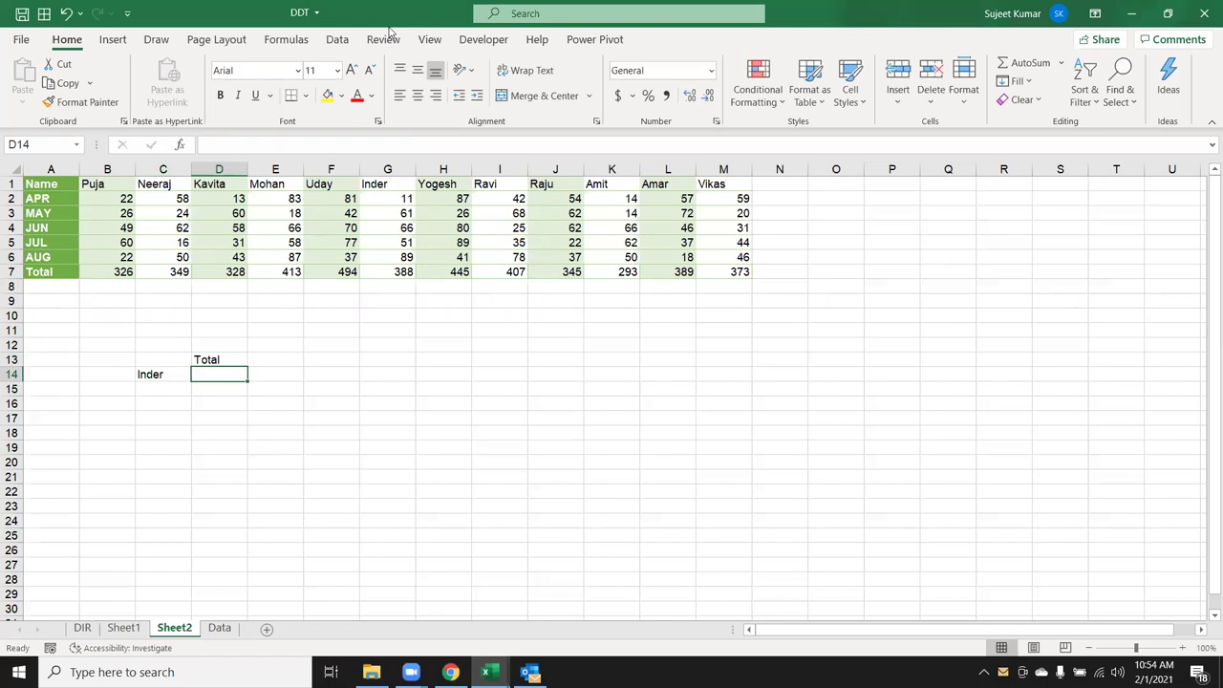
Step: Enter =HLOOKUP(C14,A1:M7,7,FALSE) in D14, returning Inder's total 388
text(=)
text(hl)
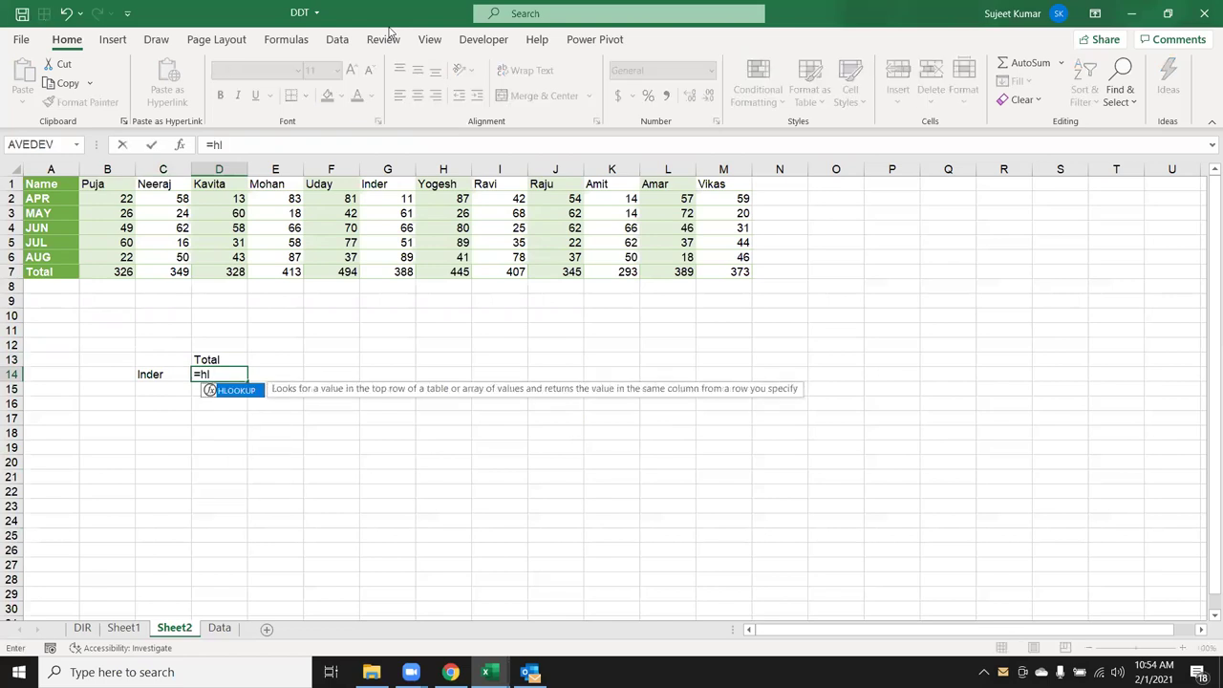
key(Tab)
key(Left)
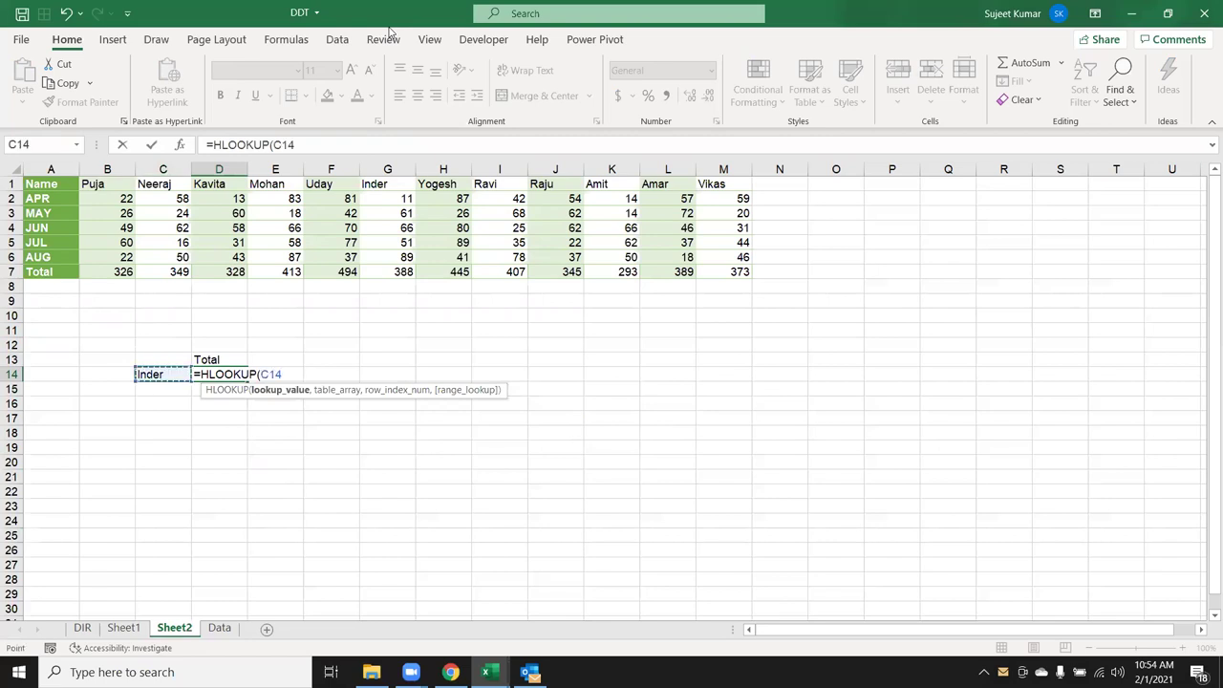
text(,)
mouse_move(50, 184)
mouse_down()
mouse_move(747, 288)
mouse_move(750, 250)
mouse_up()
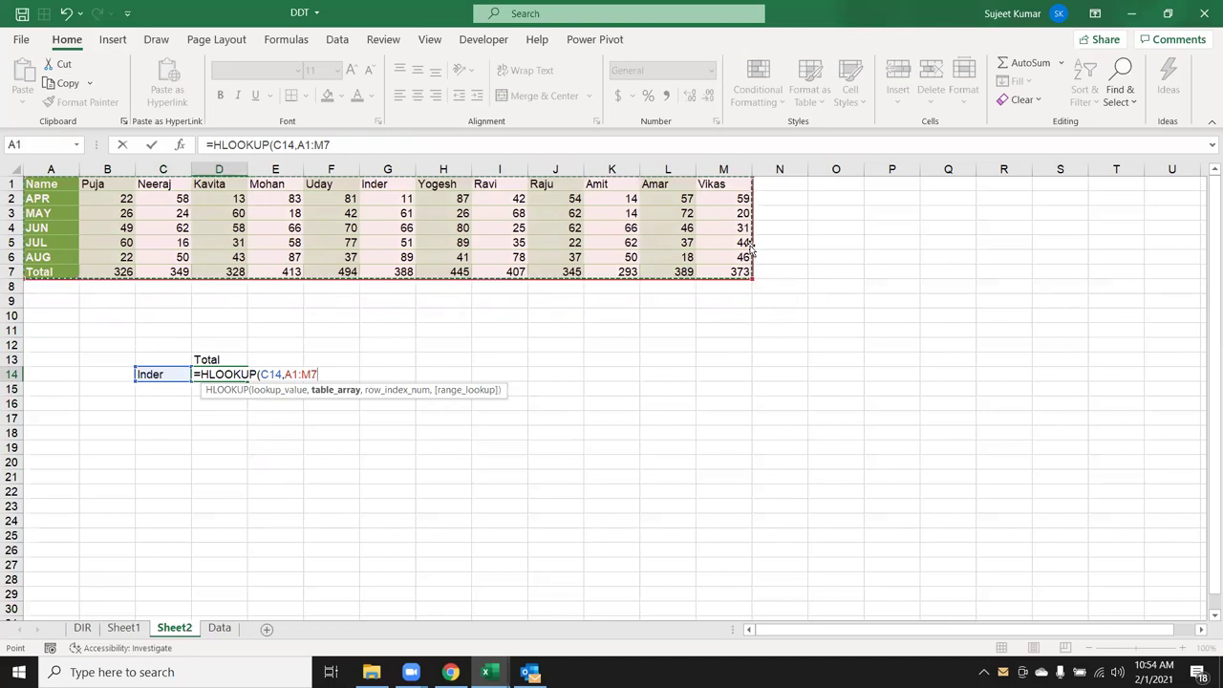
text(,)
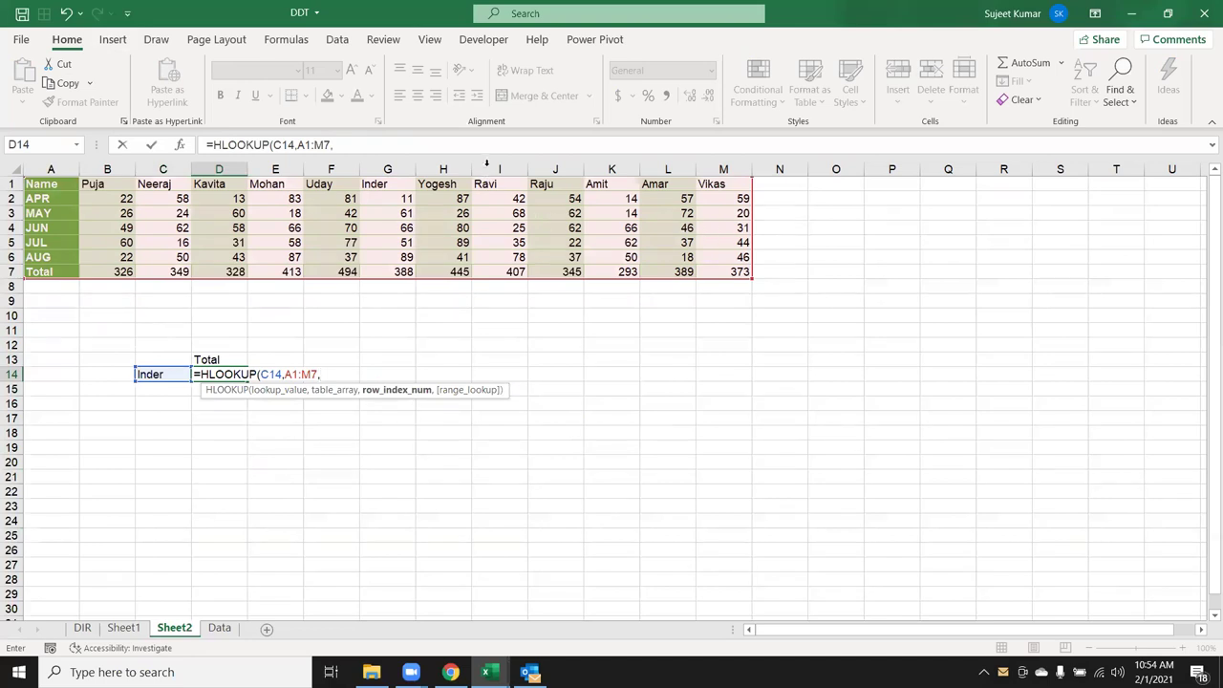
text(7,)
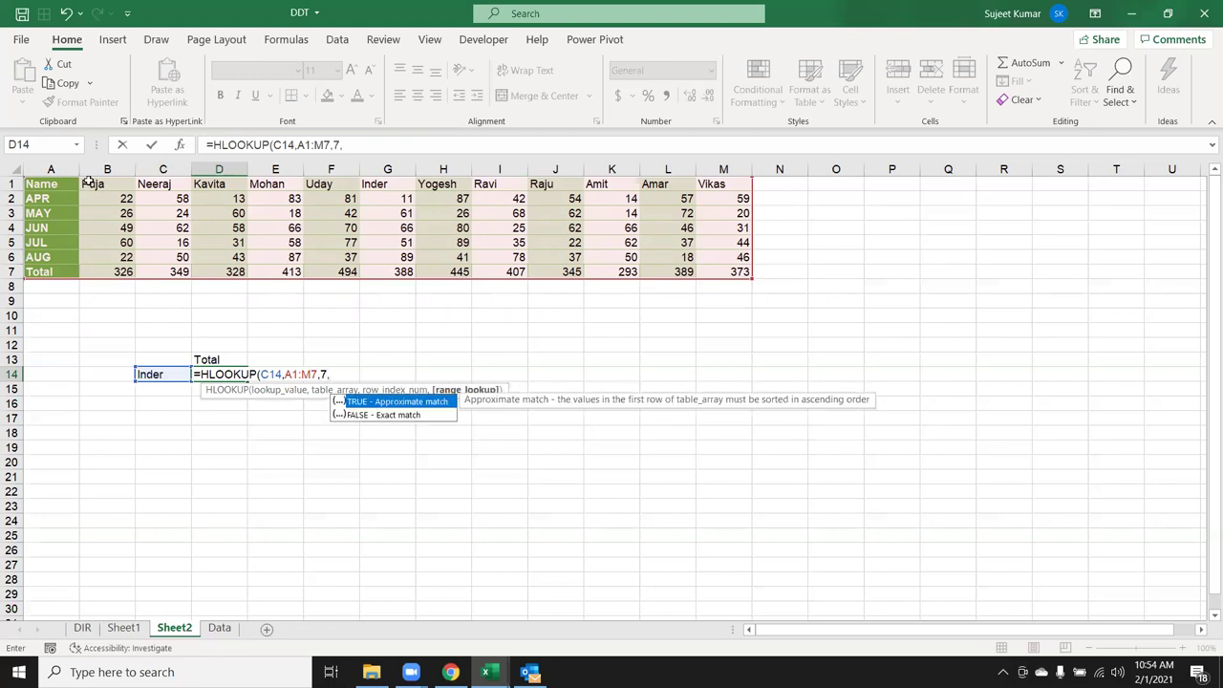
key(Down)
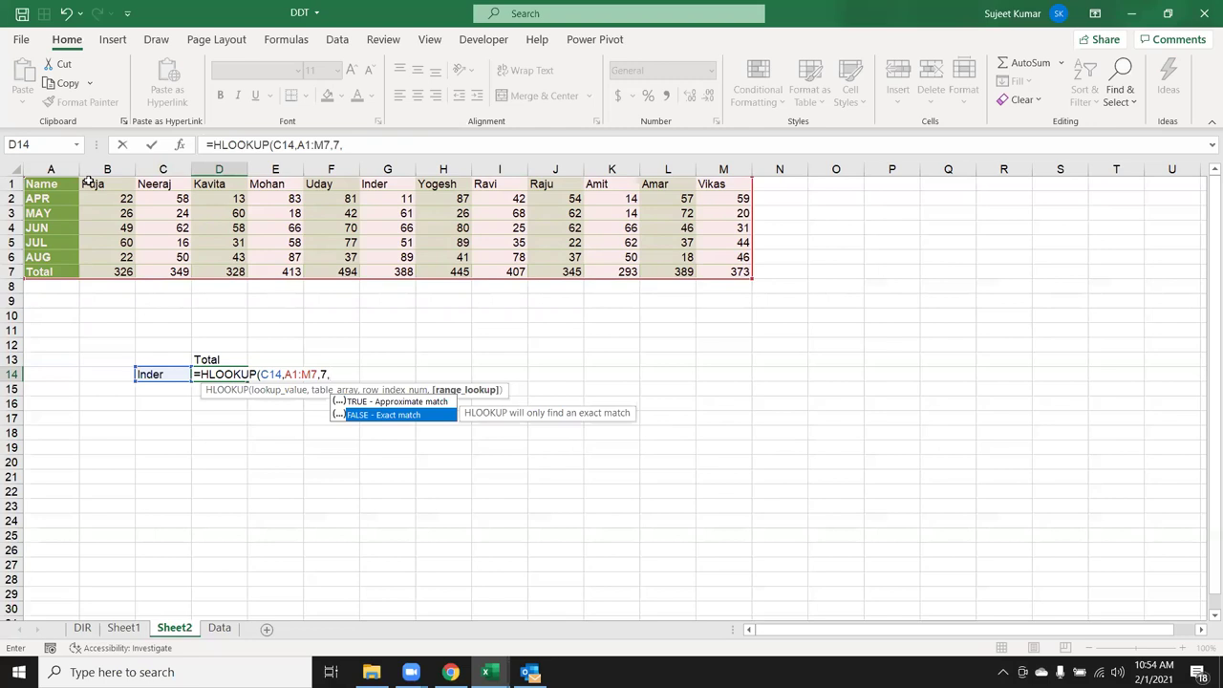
key(Tab)
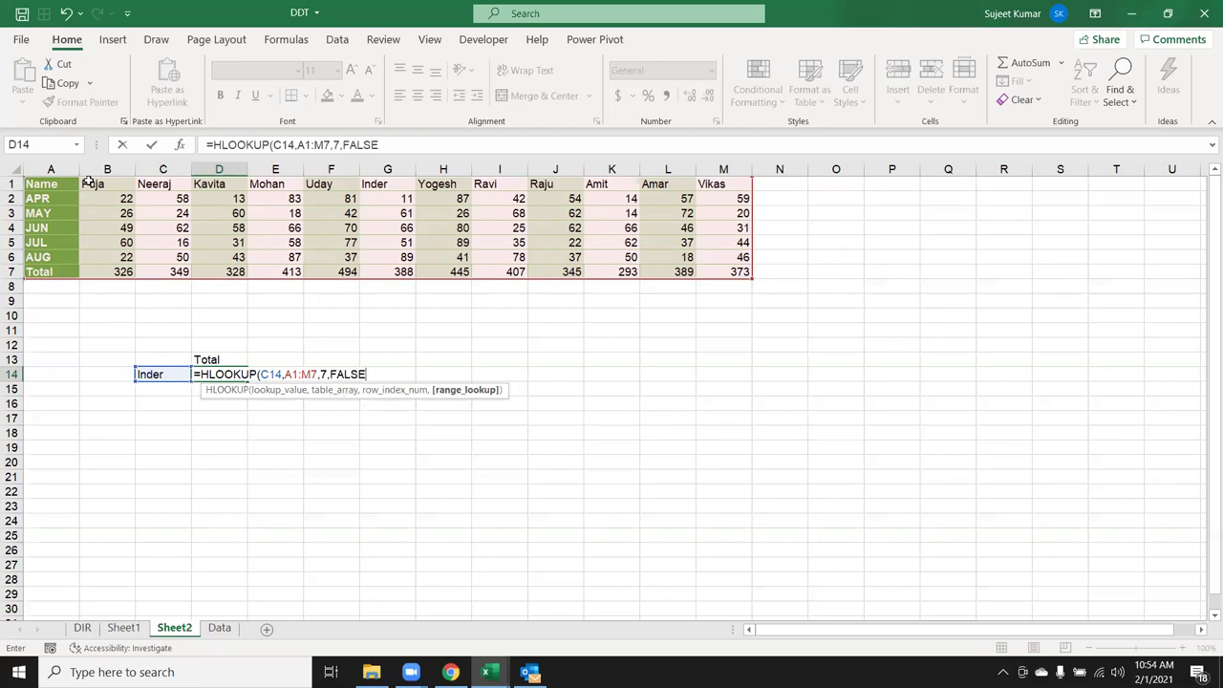
key(Return)
key(Up)
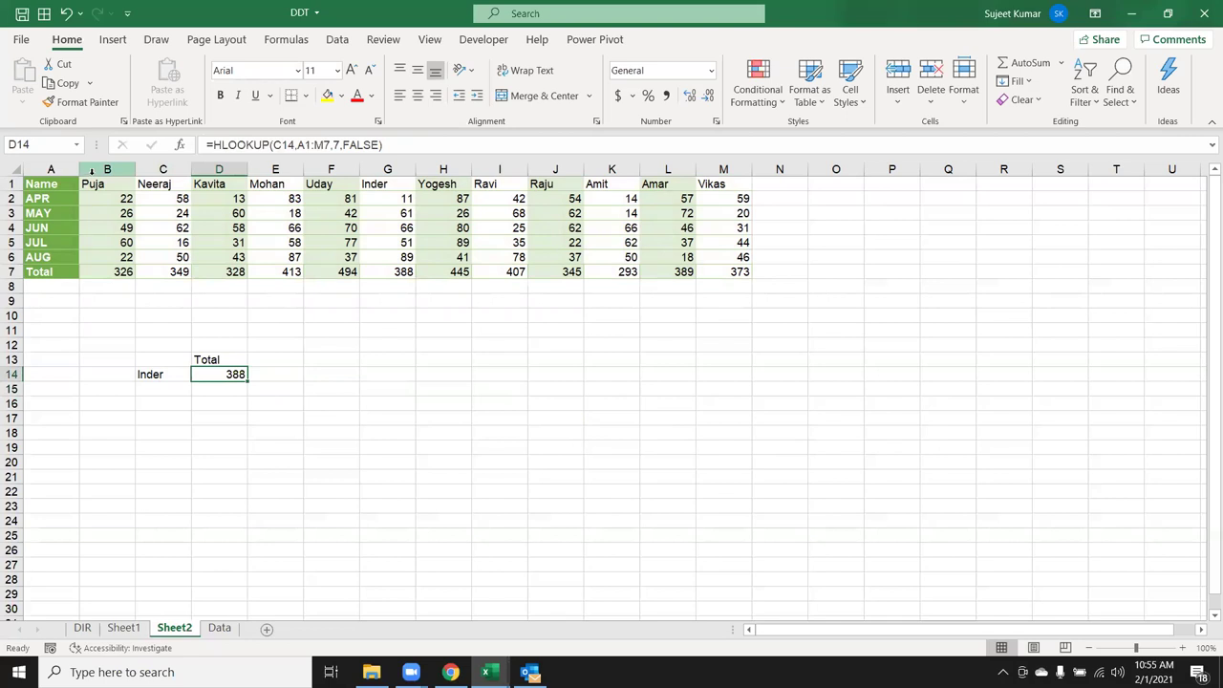
key(Right)
Step: Enter =MATCH(C14,A1:M1,0) in E14, returning Inder's position 7
text(=)
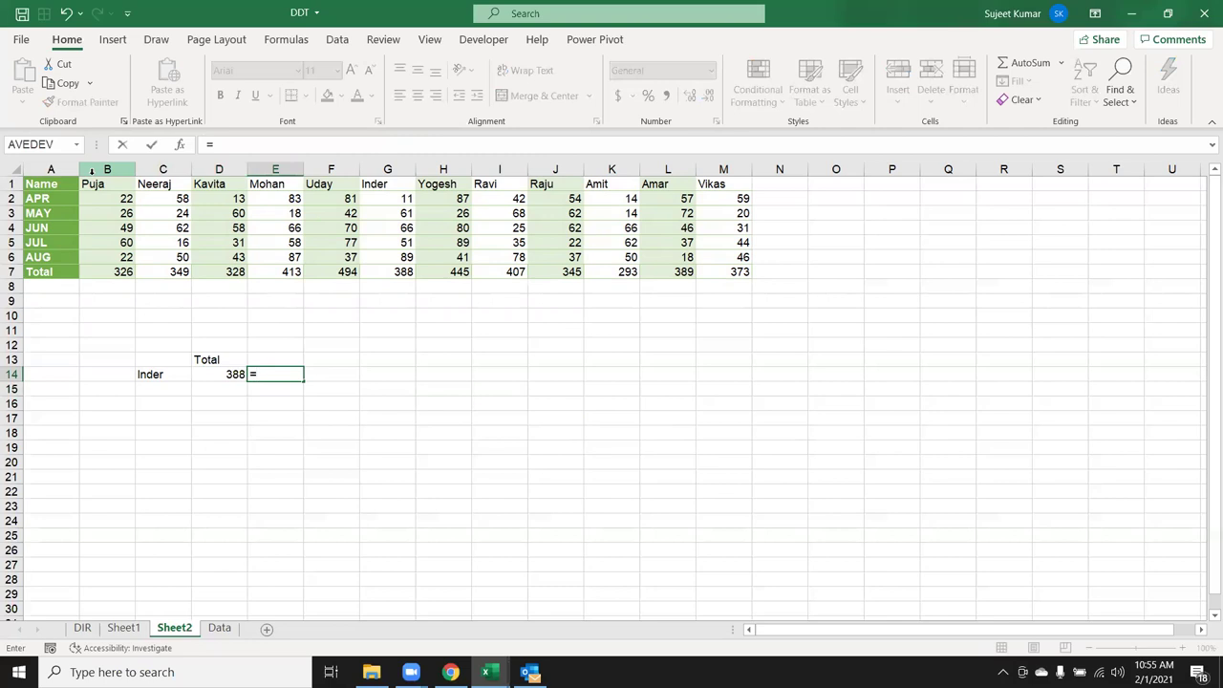
text(m)
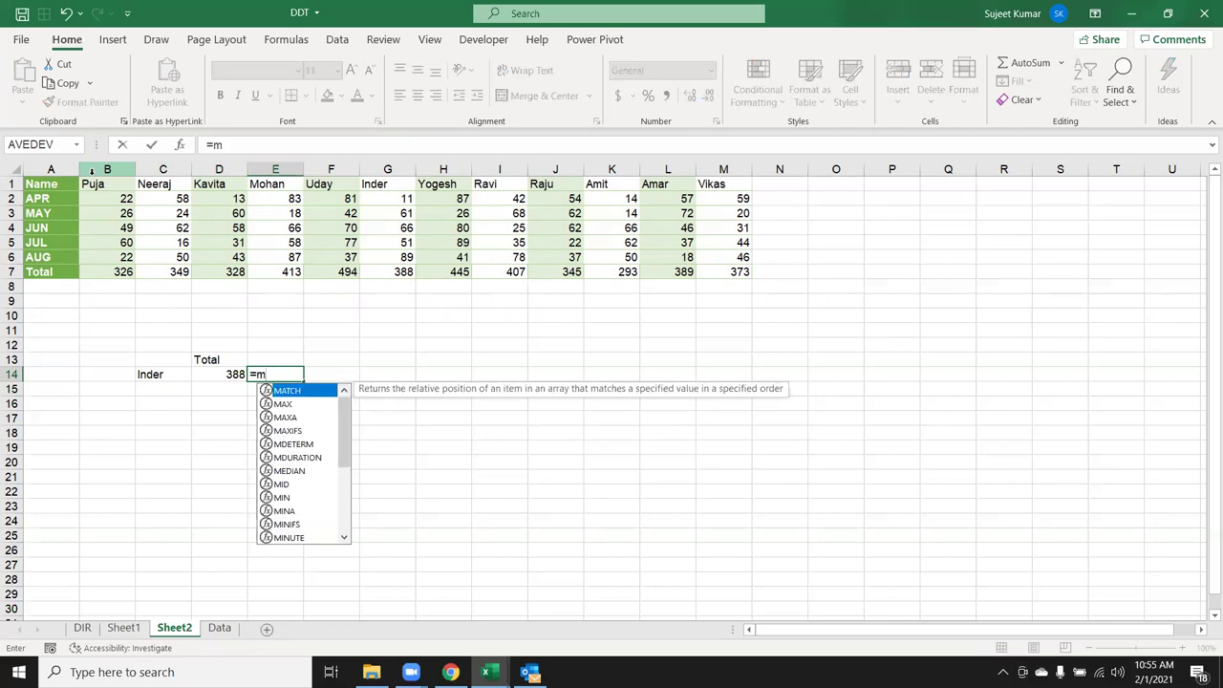
key(Tab)
key(Left)
key(Left)
text(,)
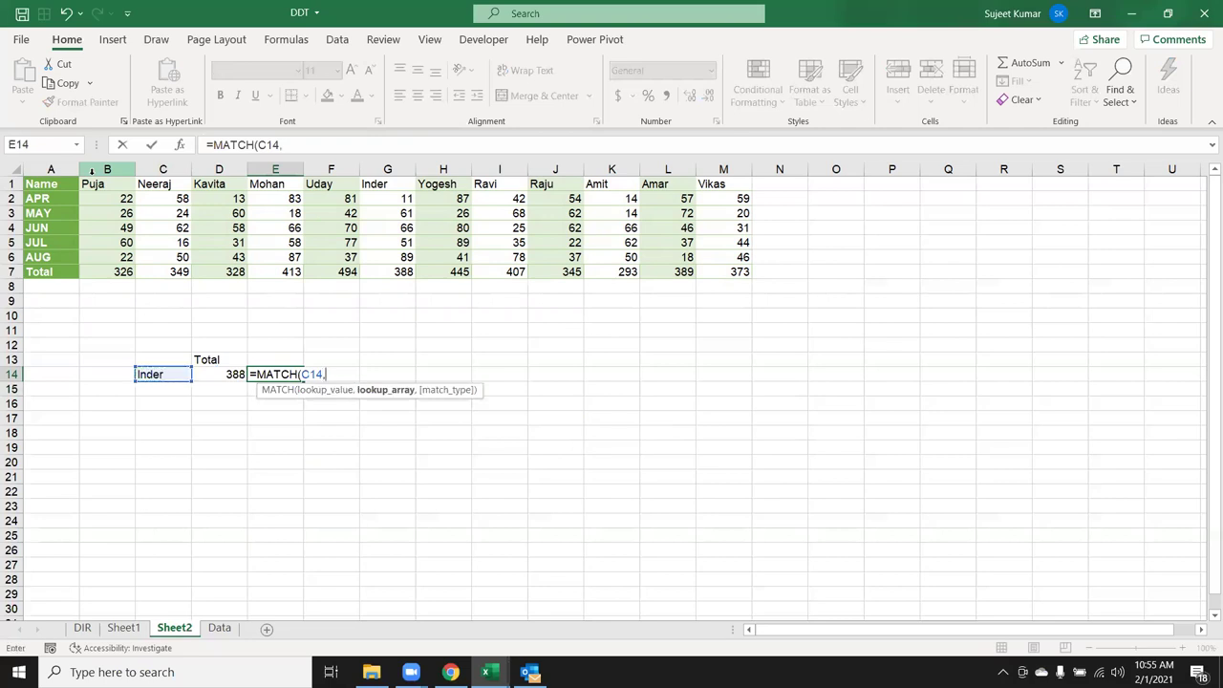
click(55, 183)
drag(124, 180, 714, 191)
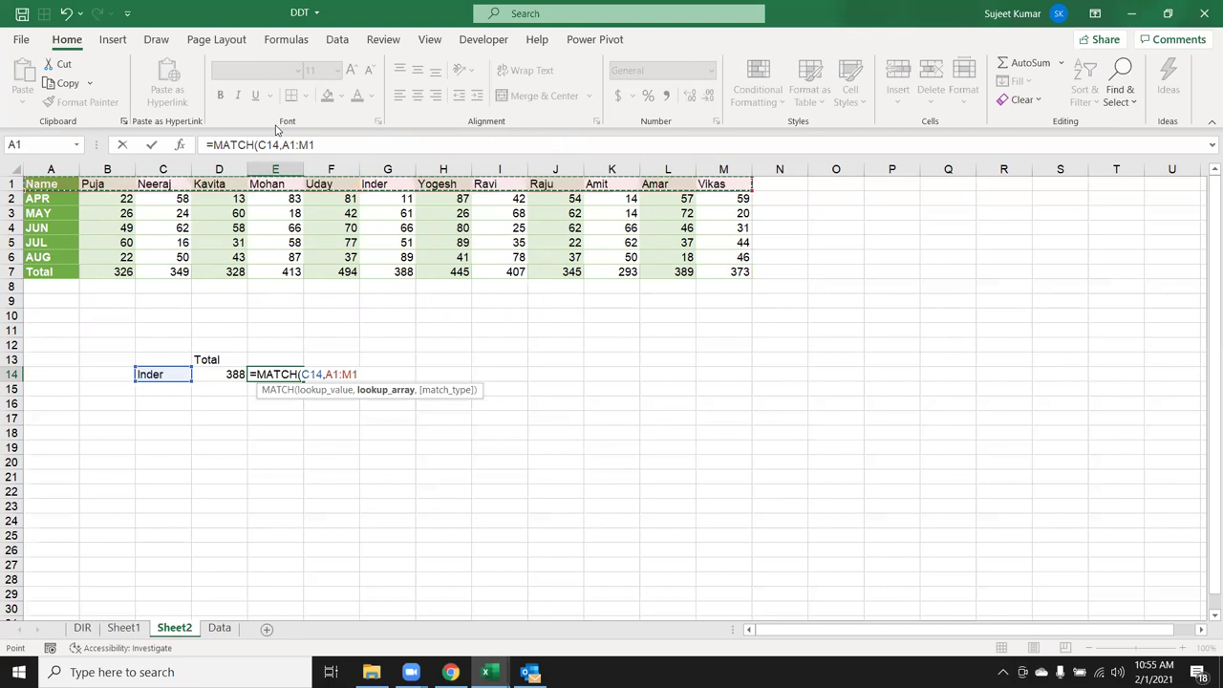
text(,0)
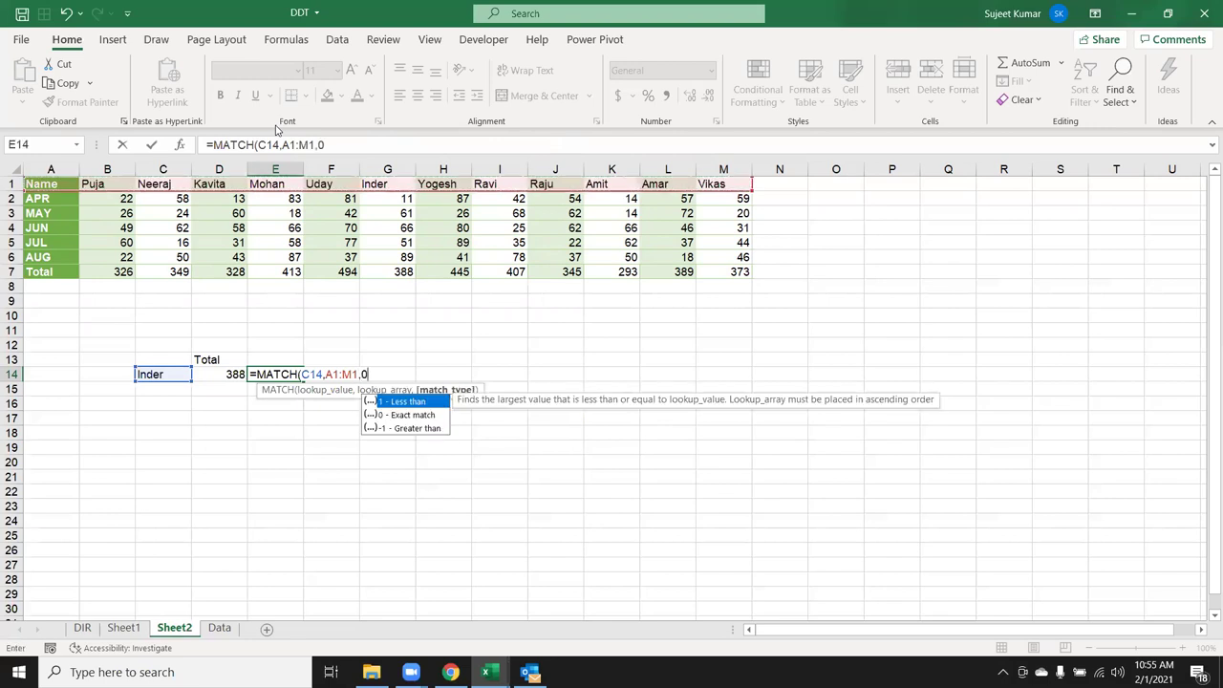
key(Return)
key(Up)
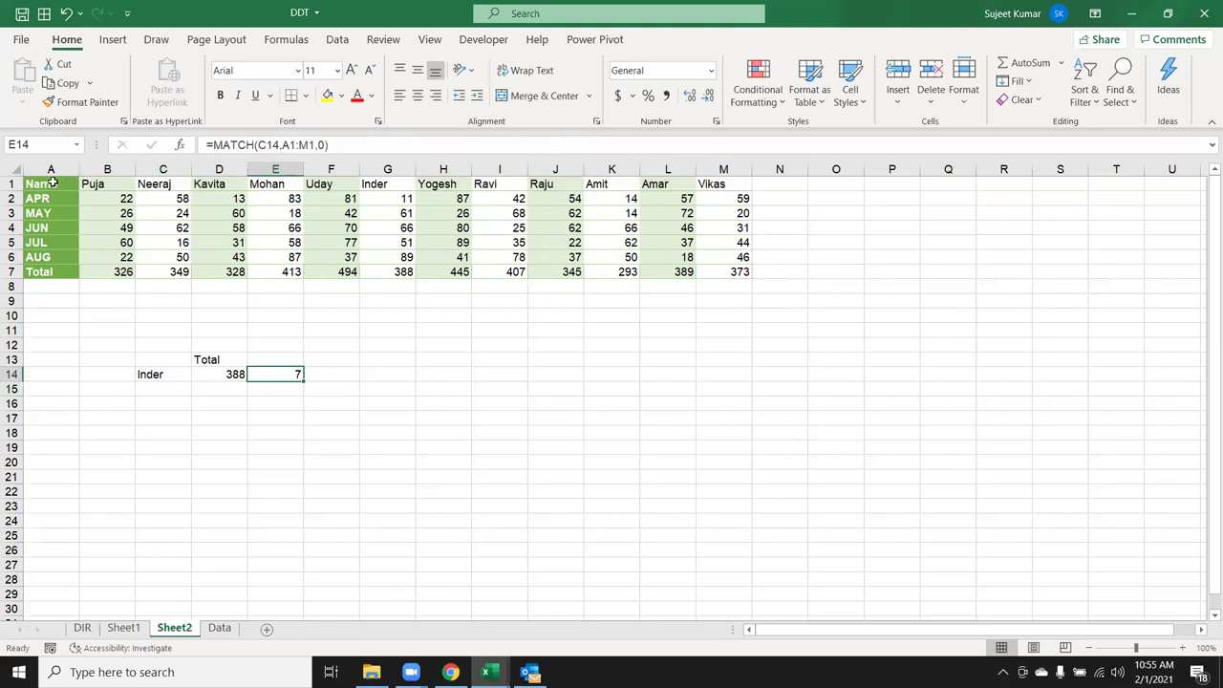
click(334, 375)
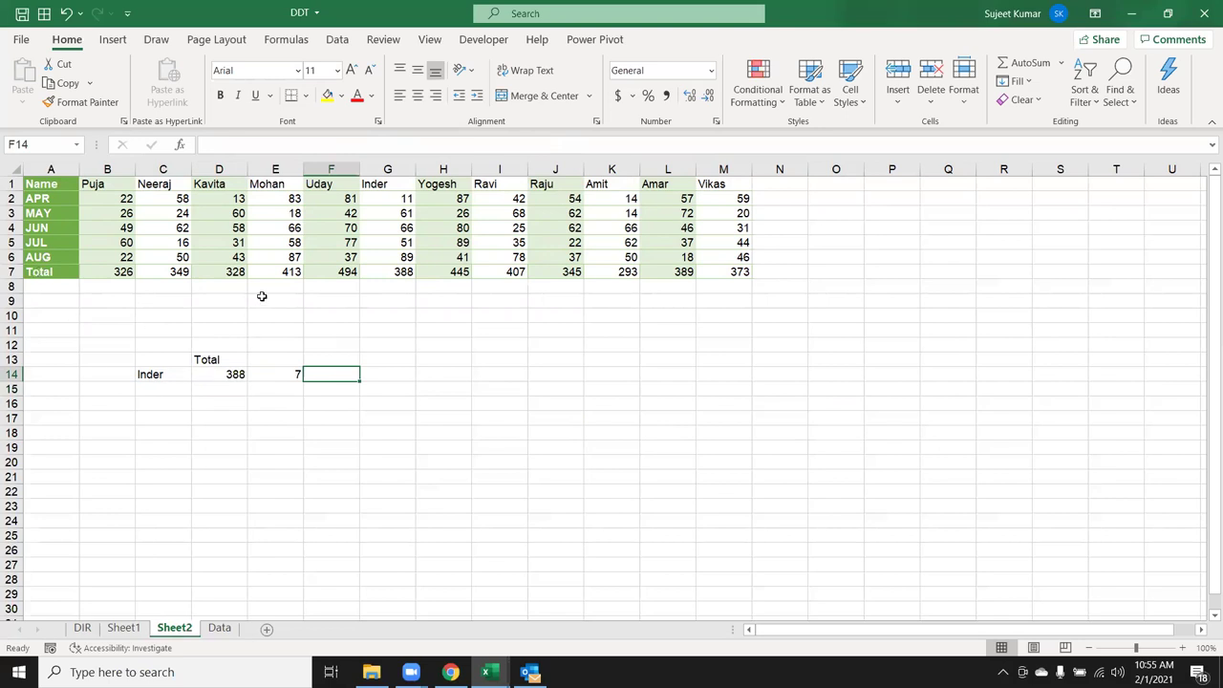
Step: Enter a first INDEX over A1:M7 in F14 with E14 as row and 7 as column
text(=ind)
key(Tab)
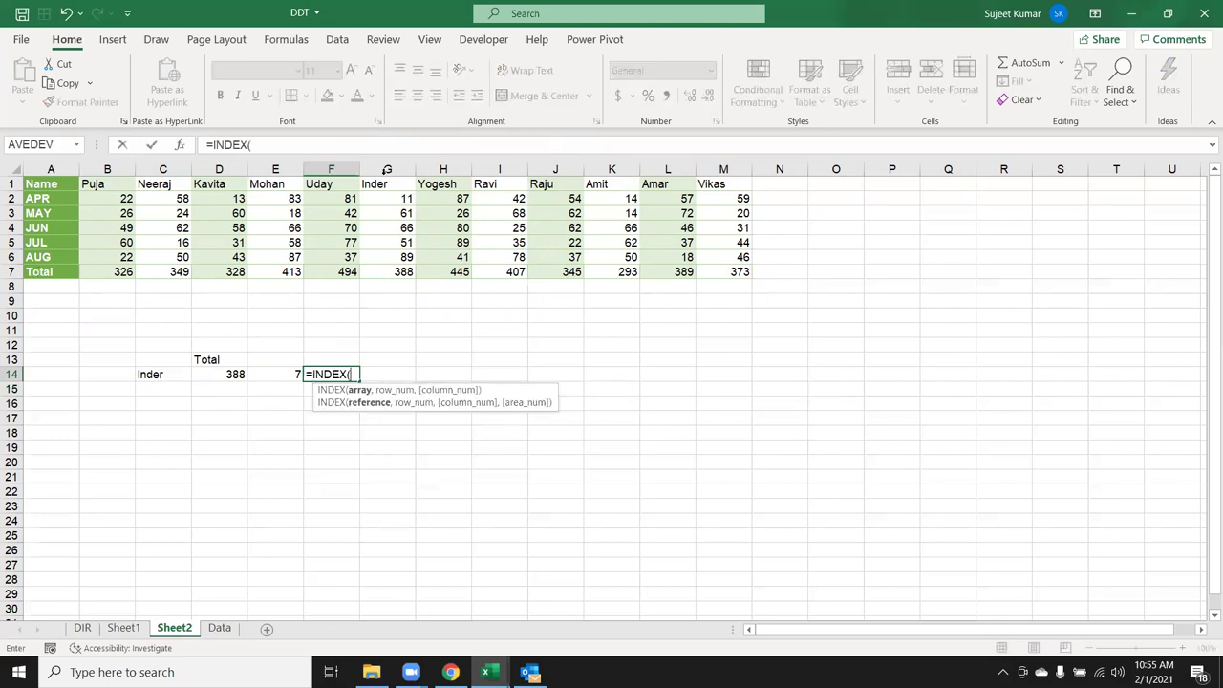
drag(63, 181, 718, 265)
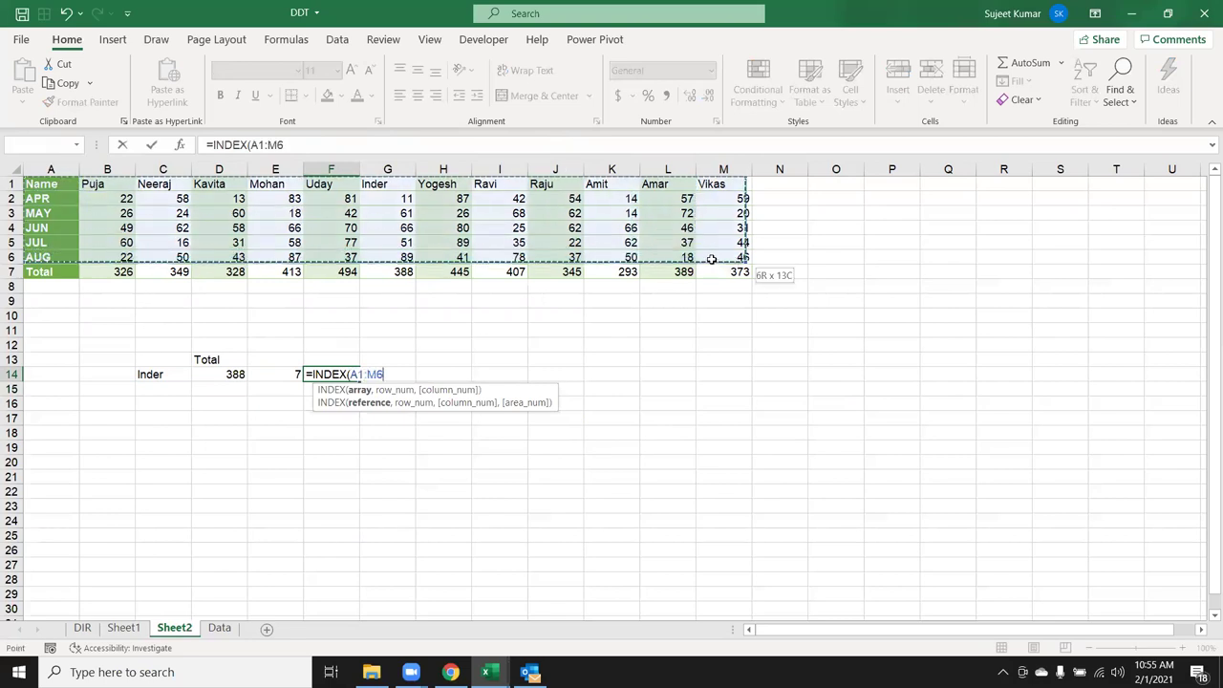
text(,)
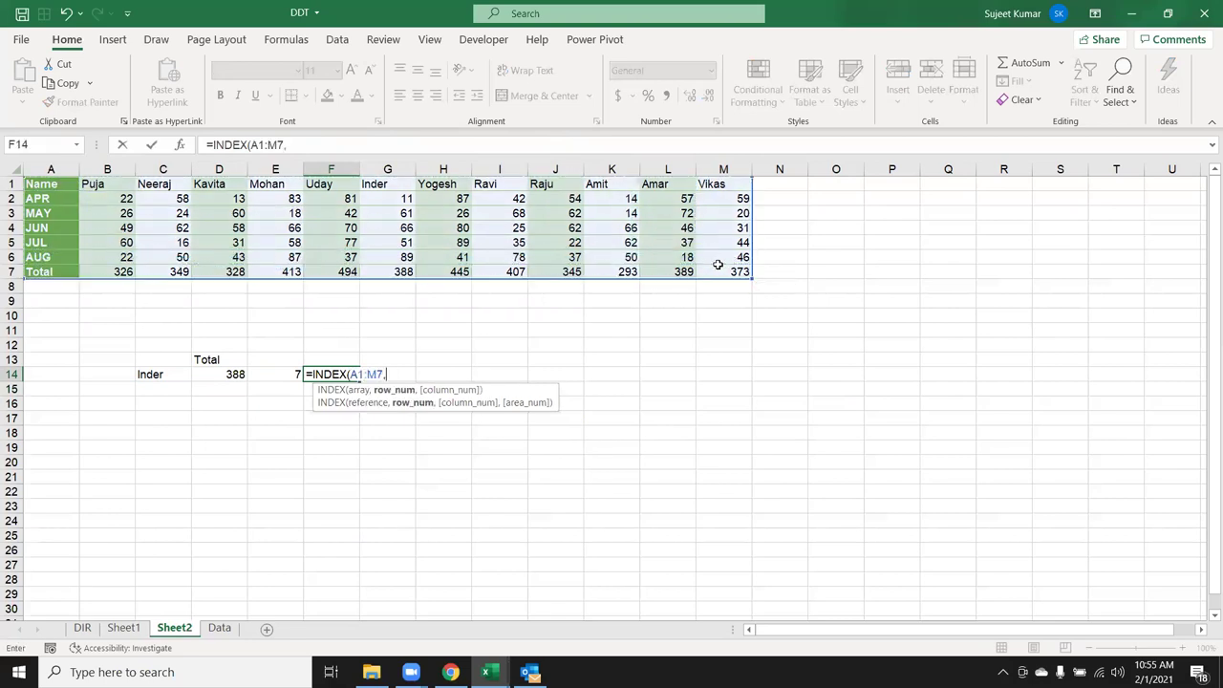
click(281, 380)
text(,7))
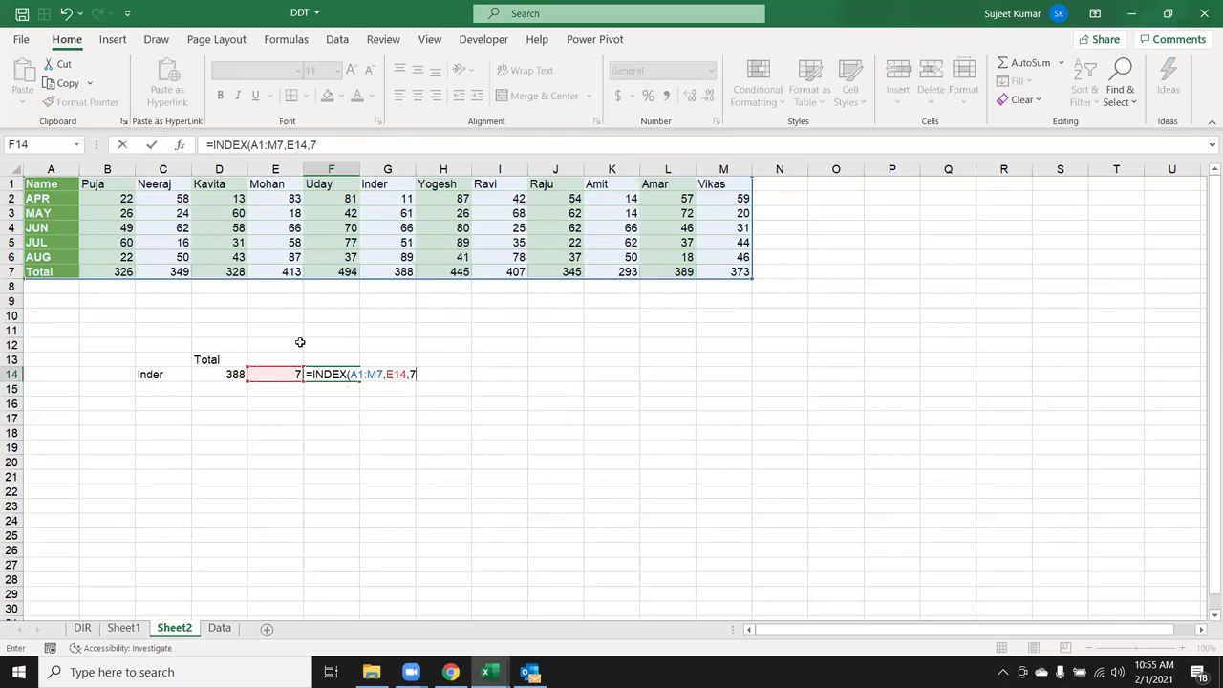
key(Return)
key(Up)
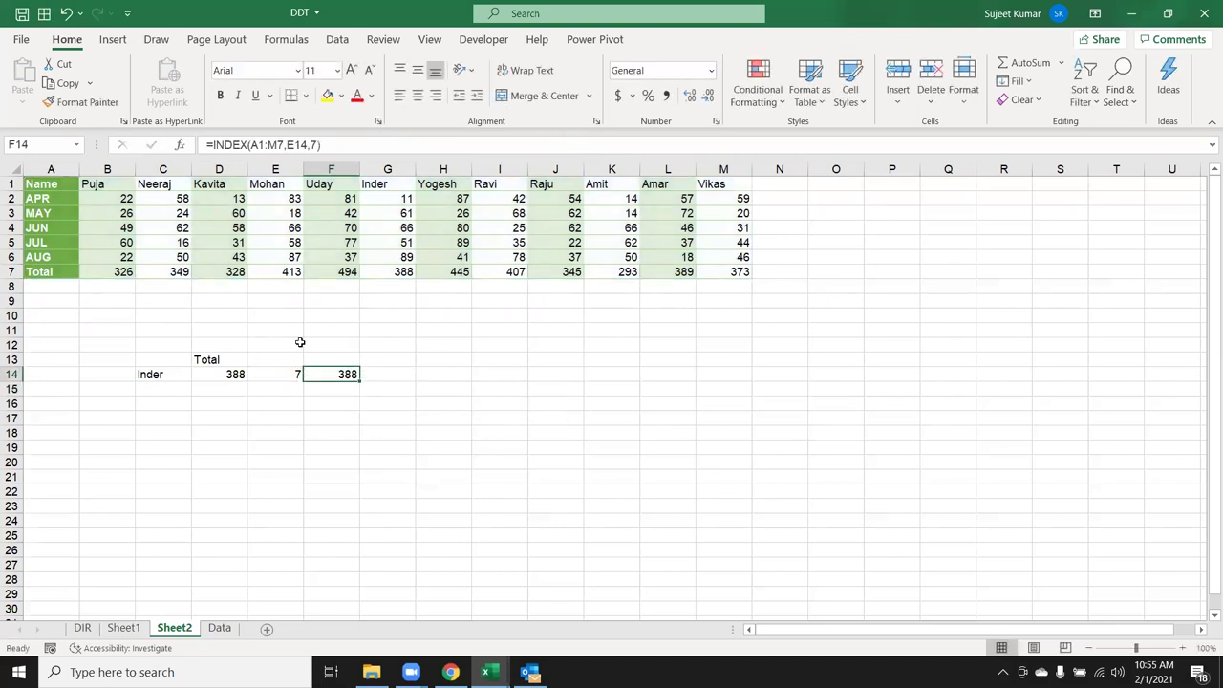
Step: Re-enter F14 as =INDEX(A1:M7,7,E14), returning Inder's total 388
text(=inde)
key(Tab)
drag(51, 183, 728, 271)
text(,)
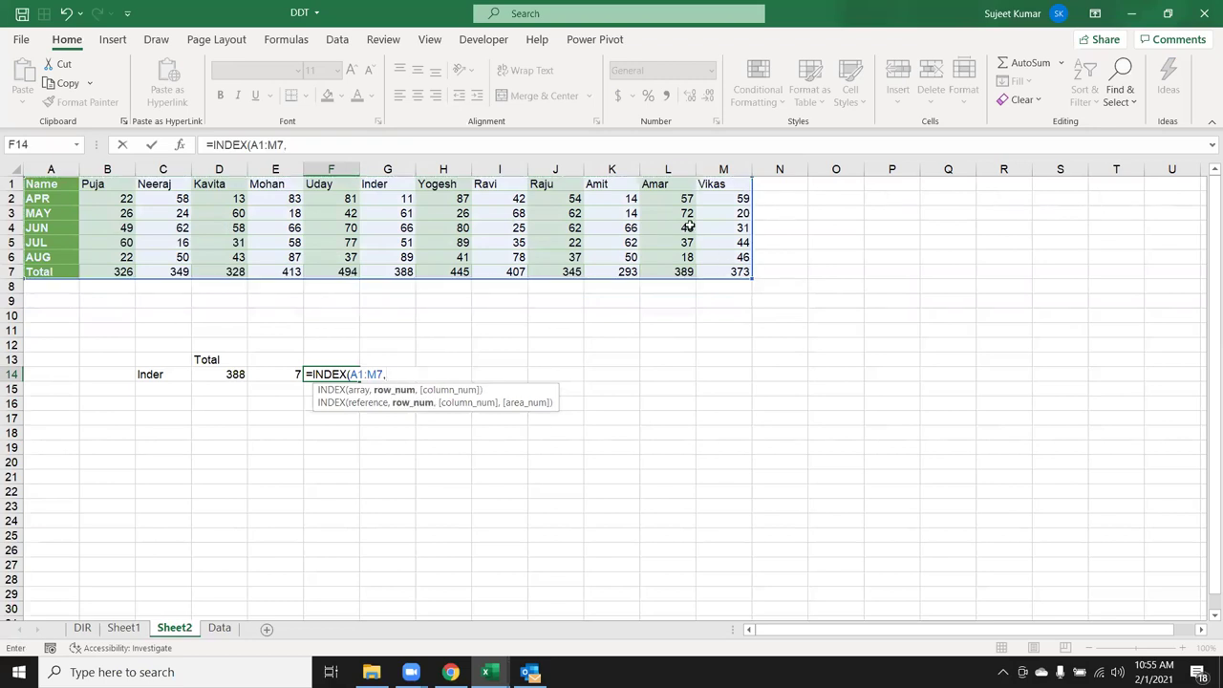
text(7,)
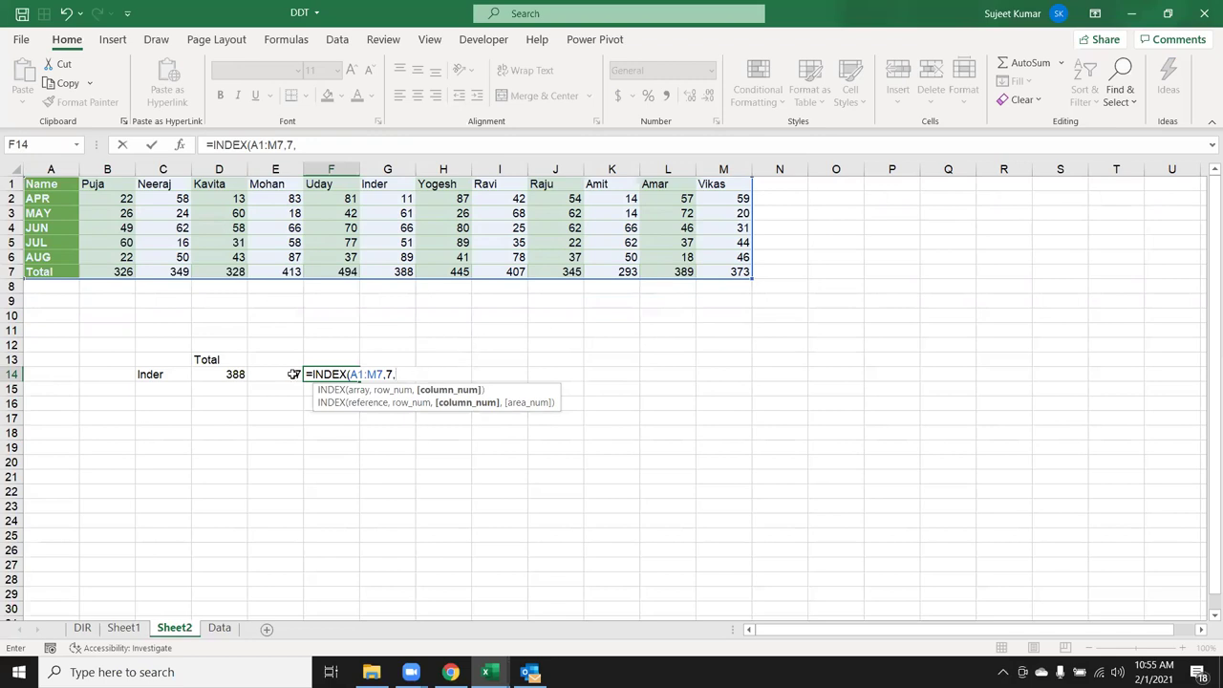
click(292, 375)
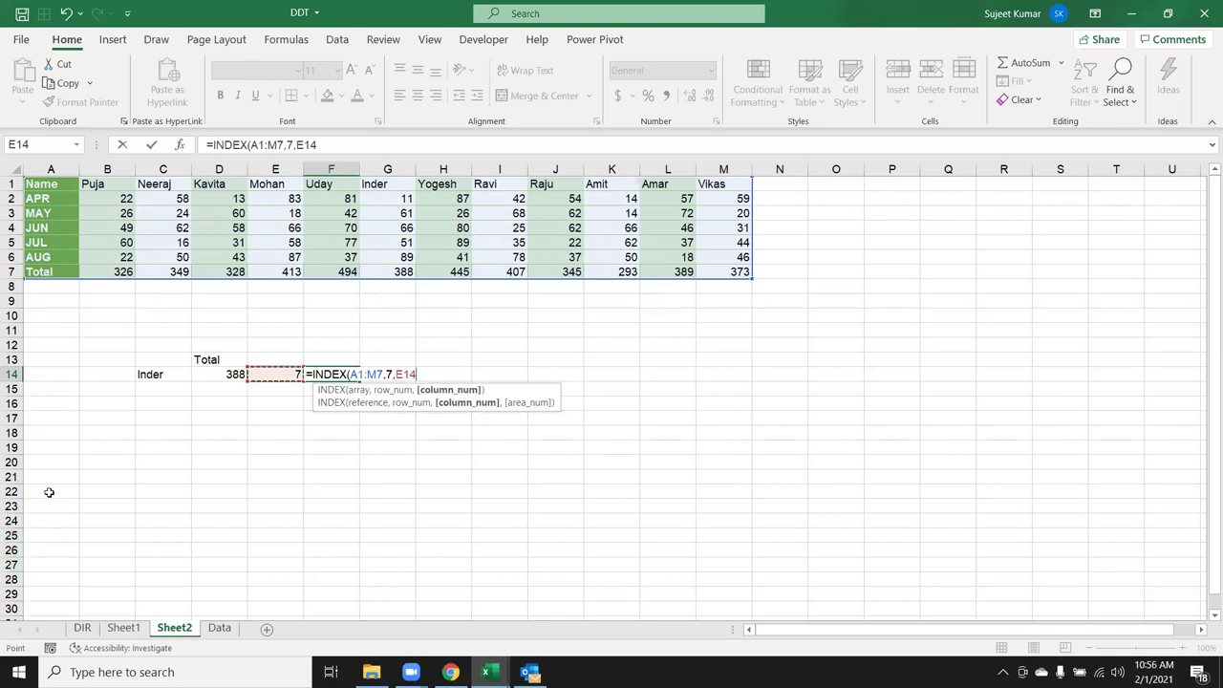
key(Return)
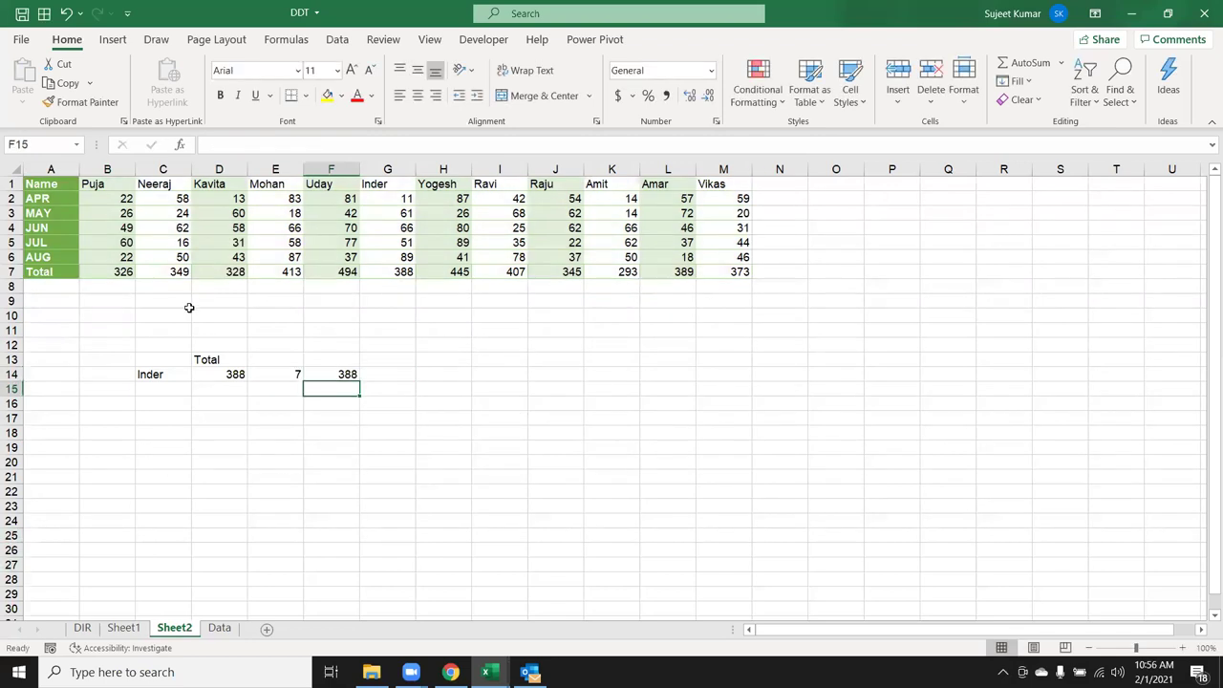
Step: Enter =OFFSET(A1,6,E14-1) in F15, also returning 388
text(=off)
key(Tab)
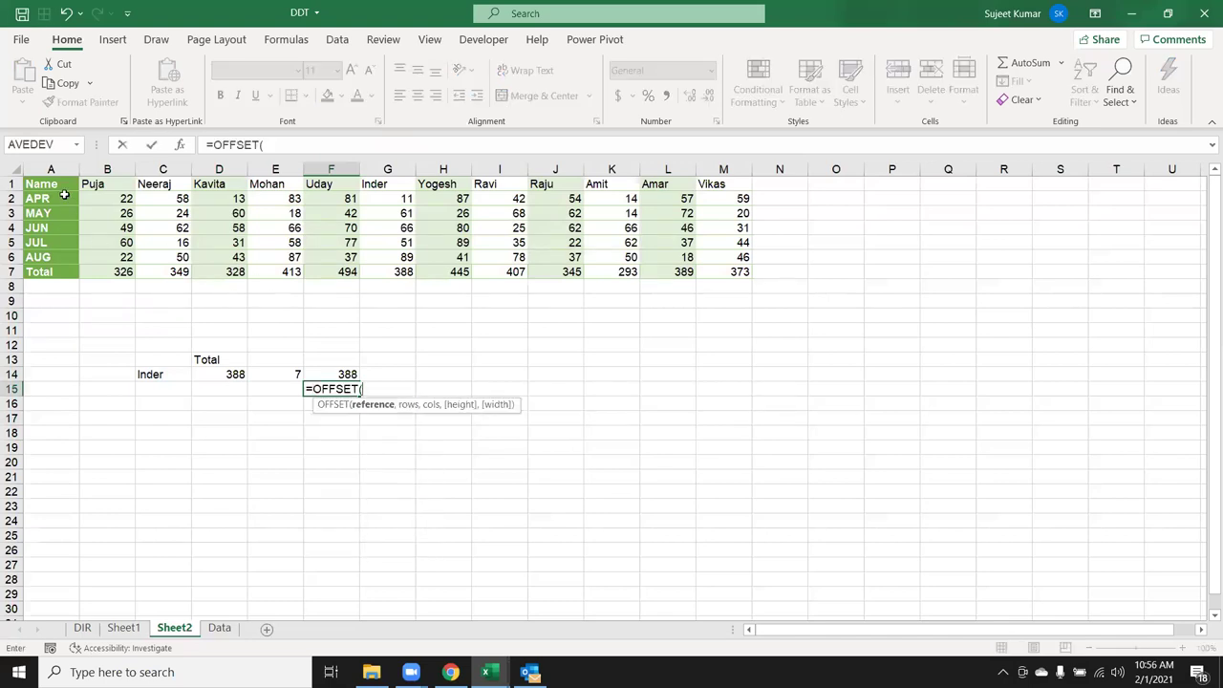
click(55, 183)
text(,6,)
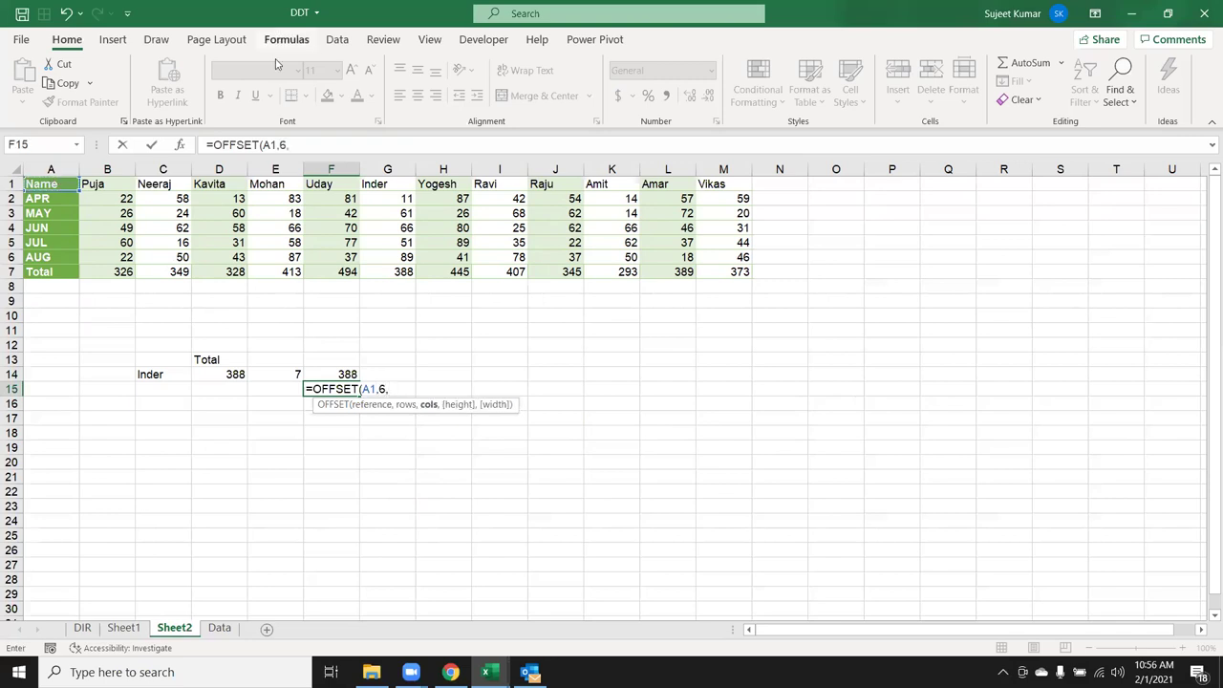
click(294, 373)
text(-1)
key(Return)
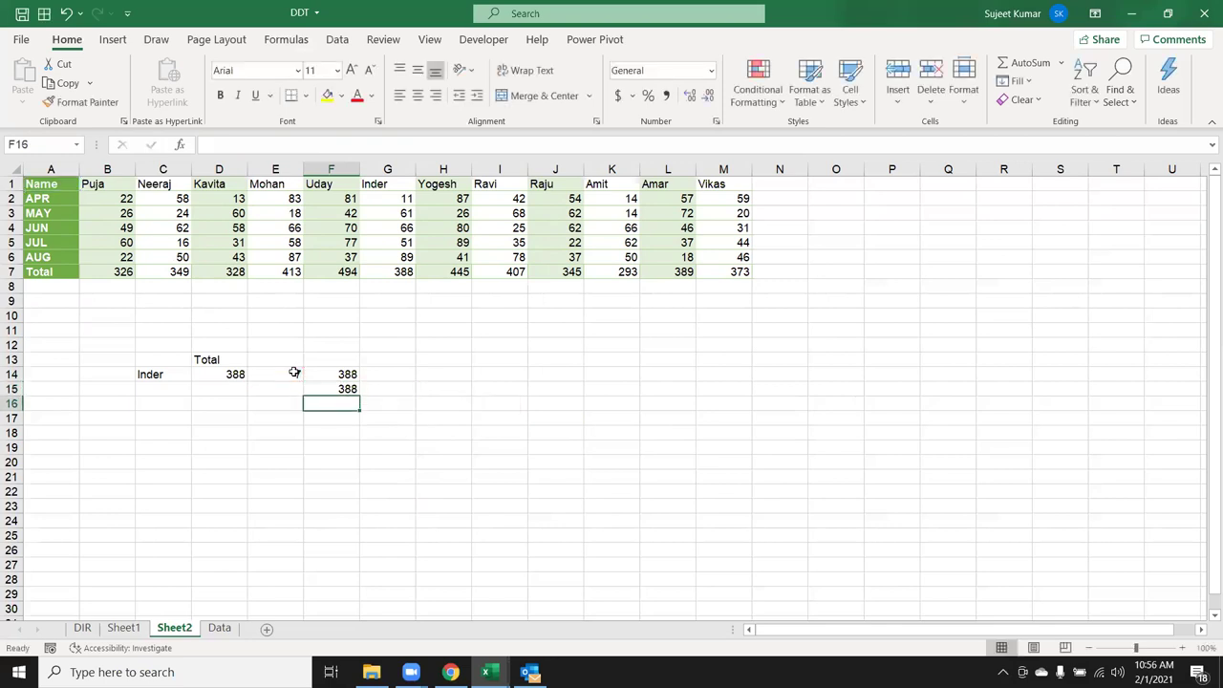
key(Up)
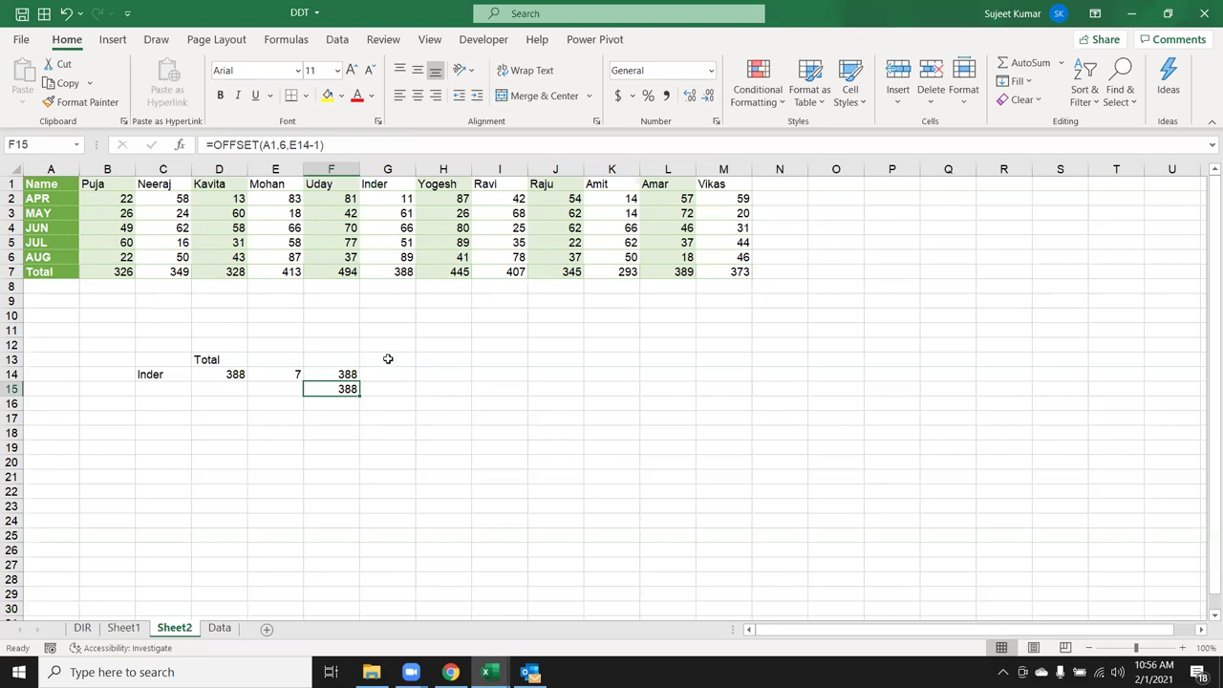
Step: On Sheet1, enter the lookup name Raju in D19
click(123, 627)
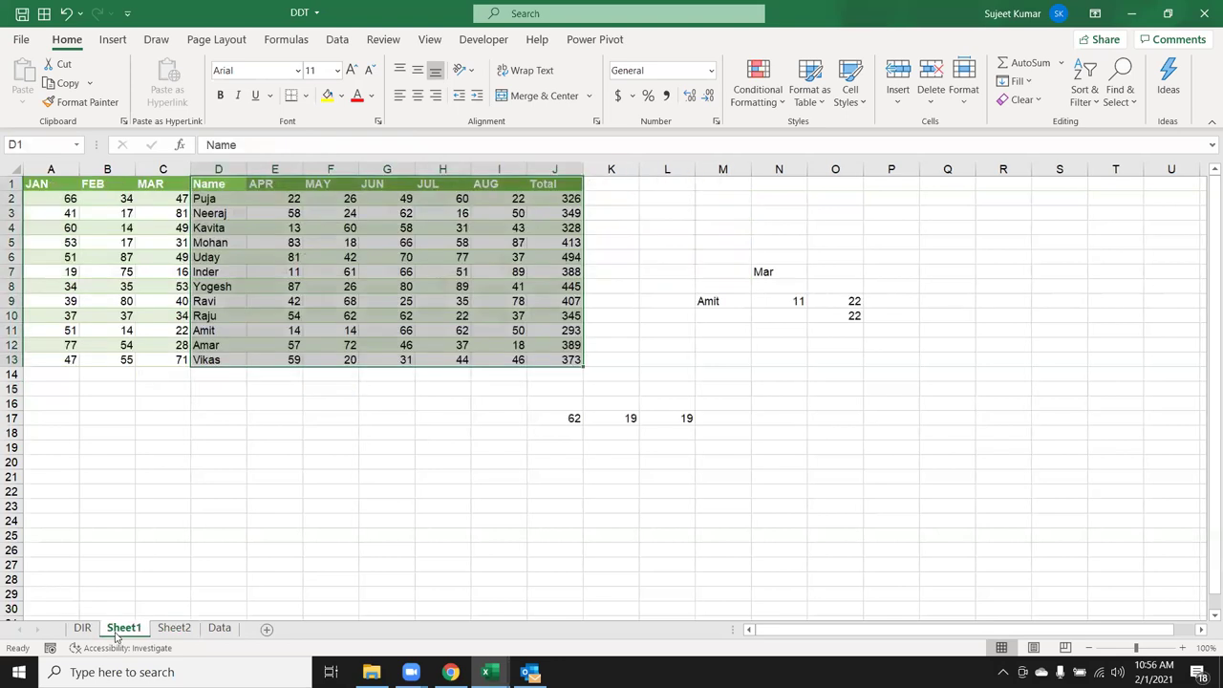
click(505, 487)
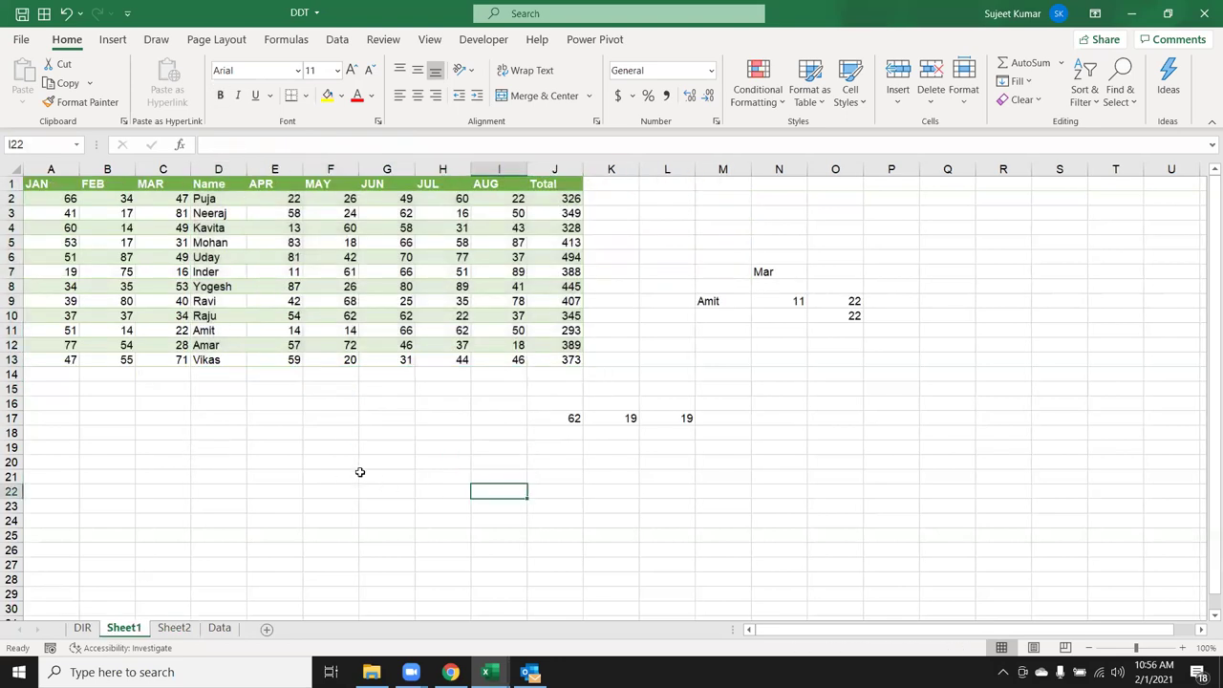
click(272, 444)
text(=)
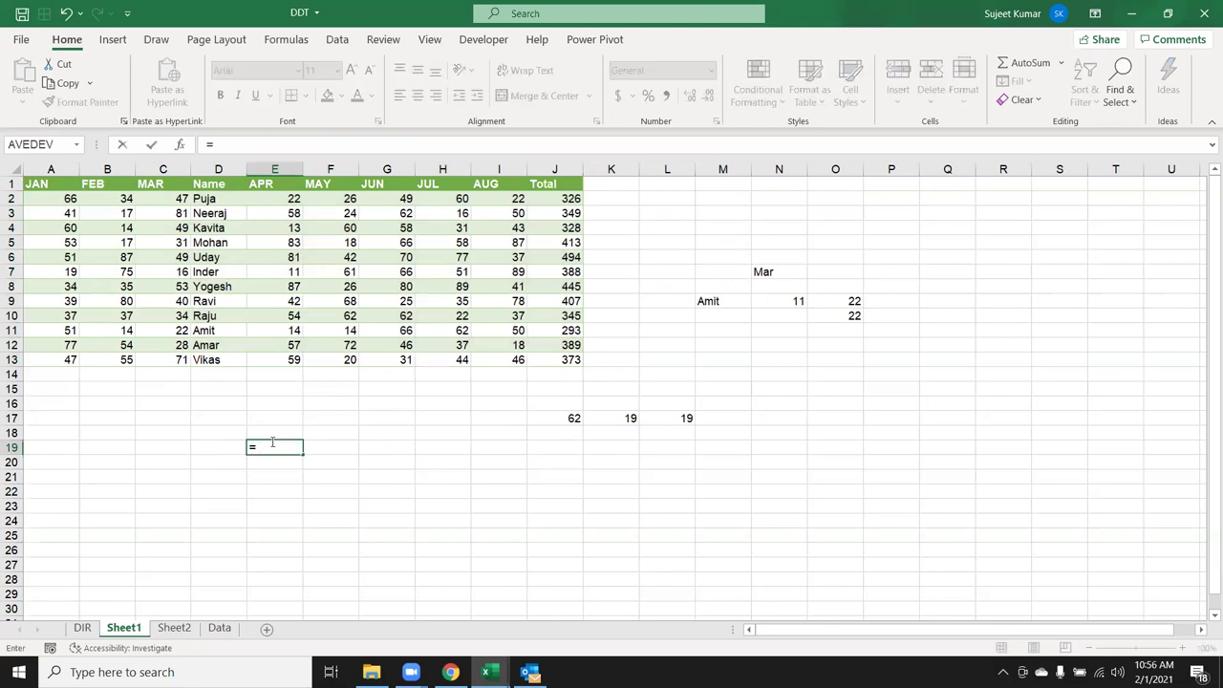
text(xl)
key(Tab)
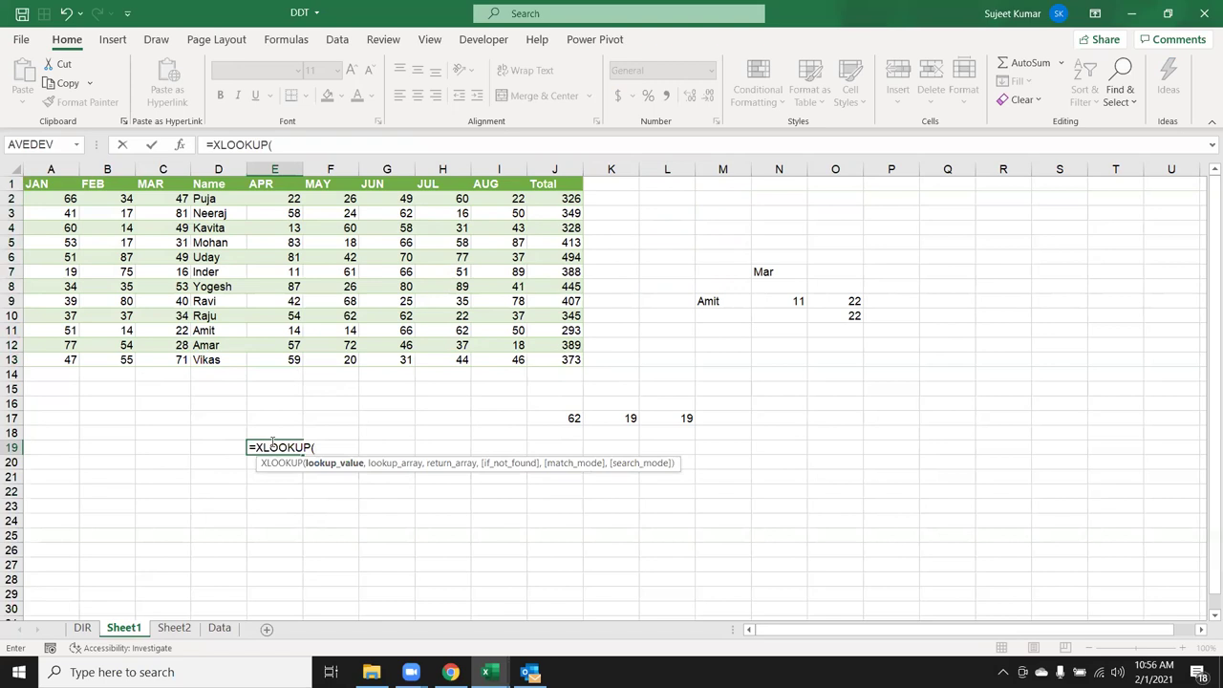
key(Escape)
key(Left)
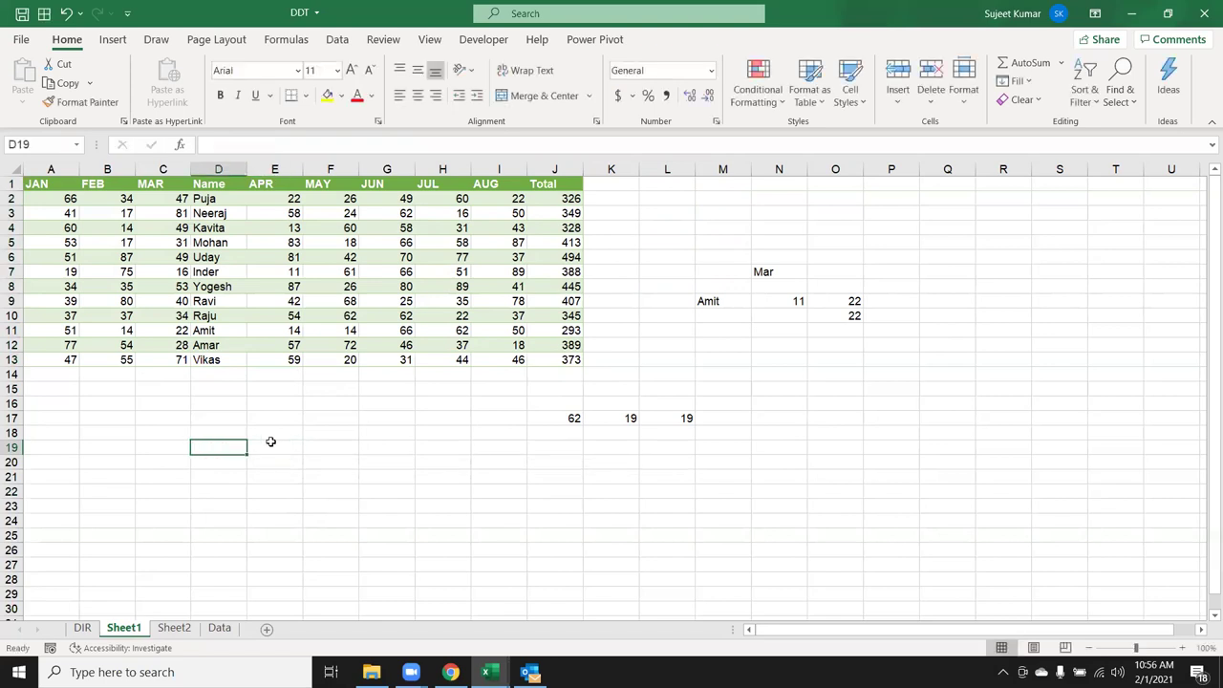
text(Raju)
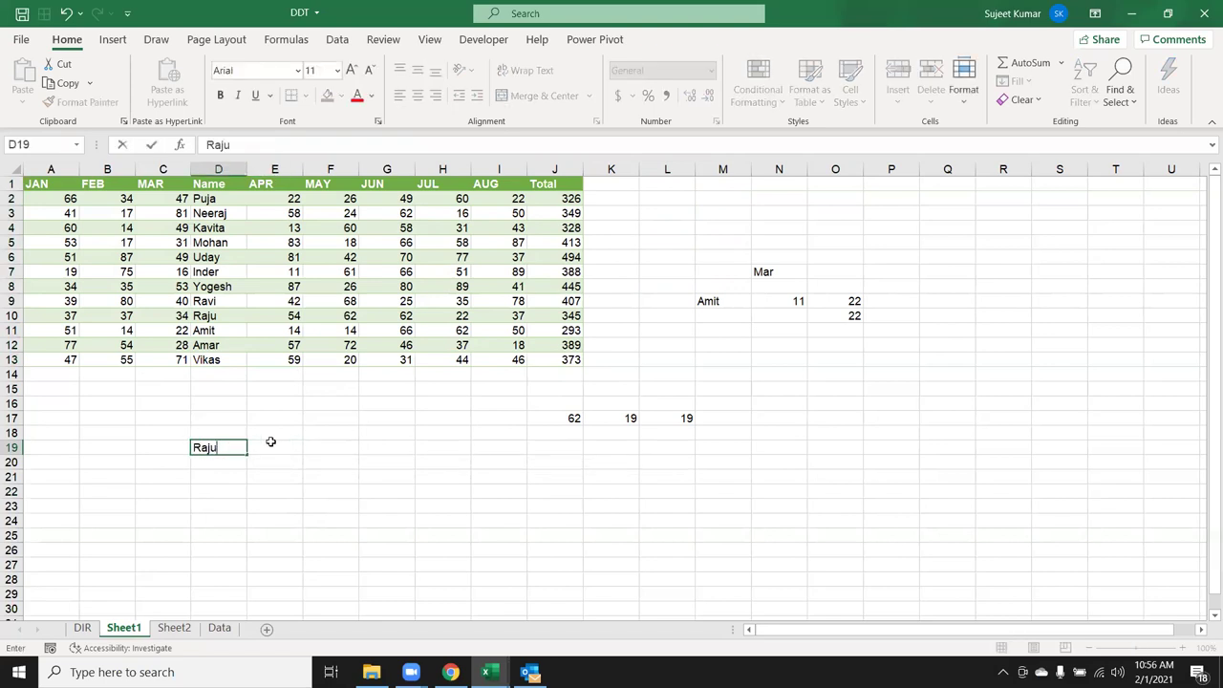
key(Tab)
Step: In E19, enter =XLOOKUP(D19,D1:D13,J1:J13) to return Raju's total, 345
text(=xl)
key(Tab)
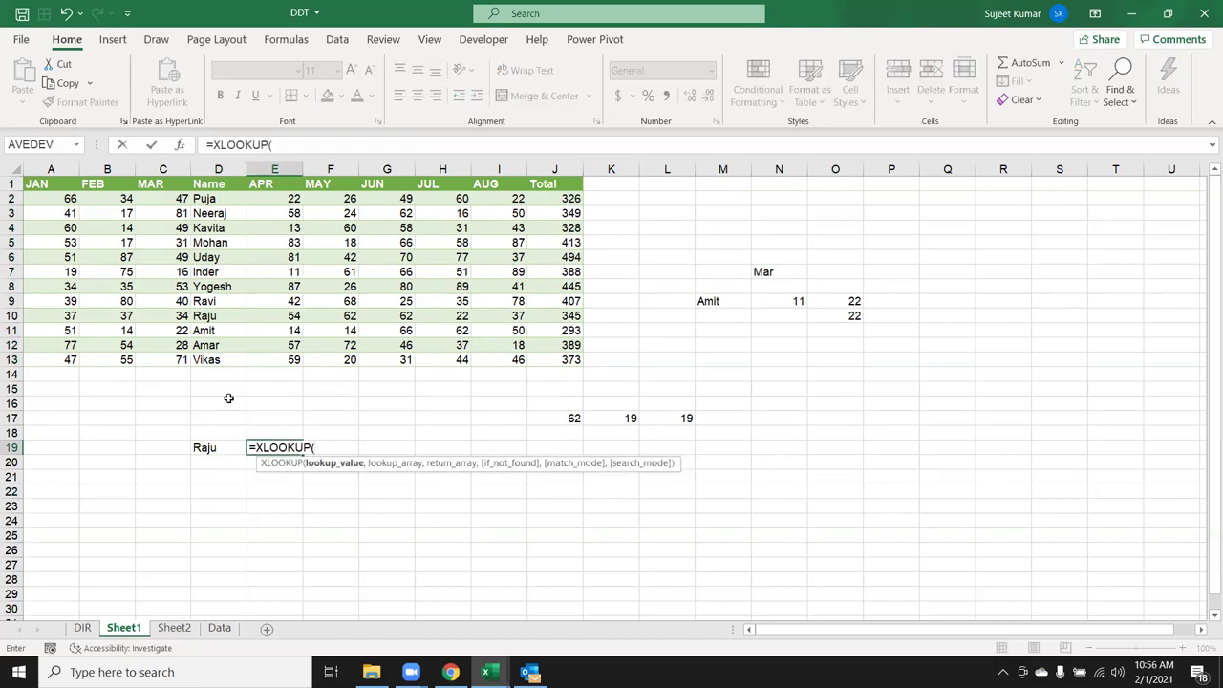
click(221, 447)
text(,)
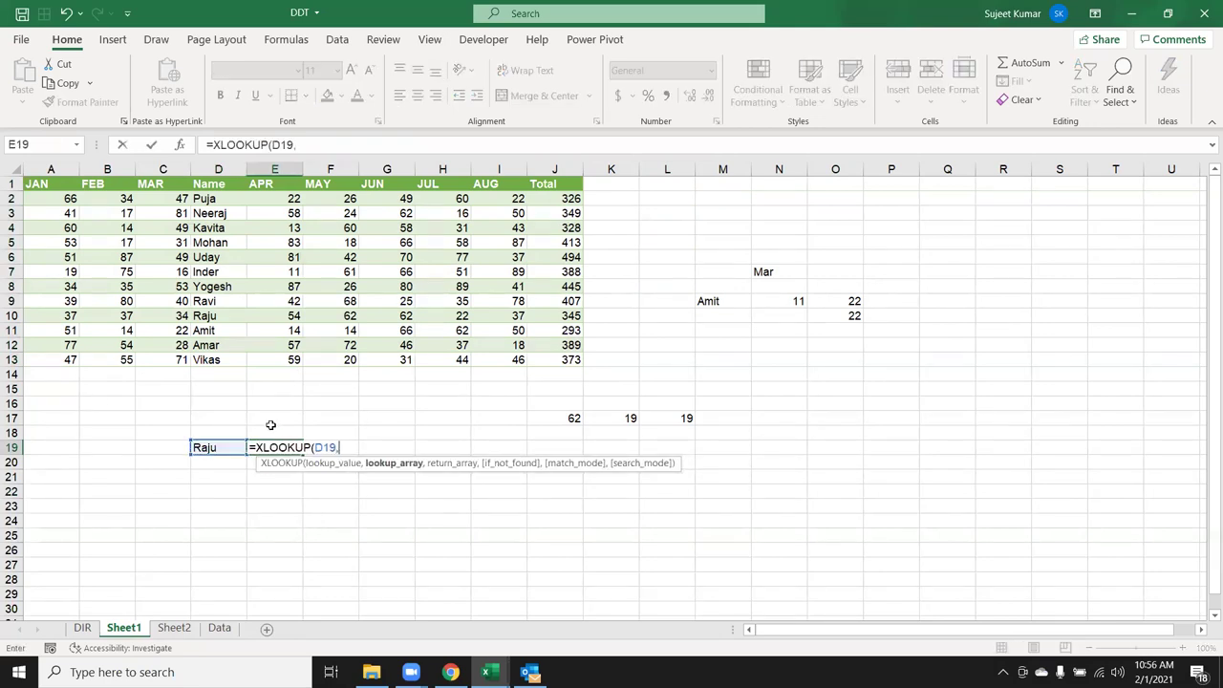
mouse_move(204, 361)
mouse_down()
mouse_move(205, 196)
mouse_move(218, 182)
mouse_up()
text(,)
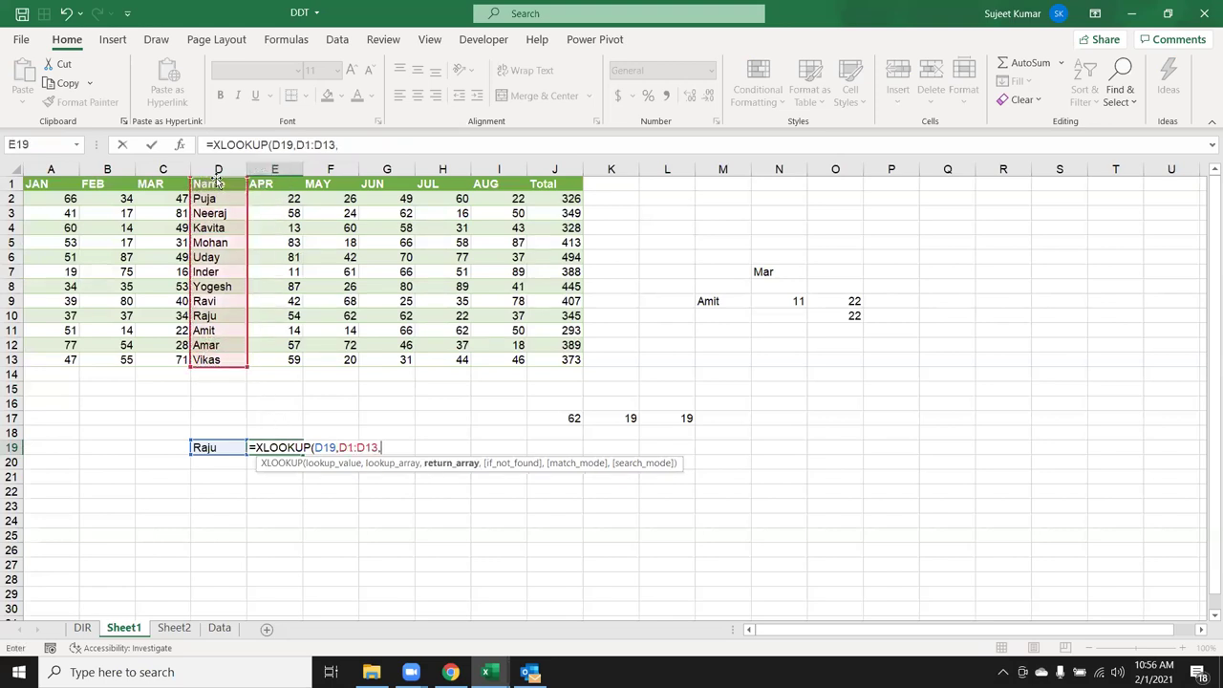
click(554, 187)
drag(555, 199, 543, 357)
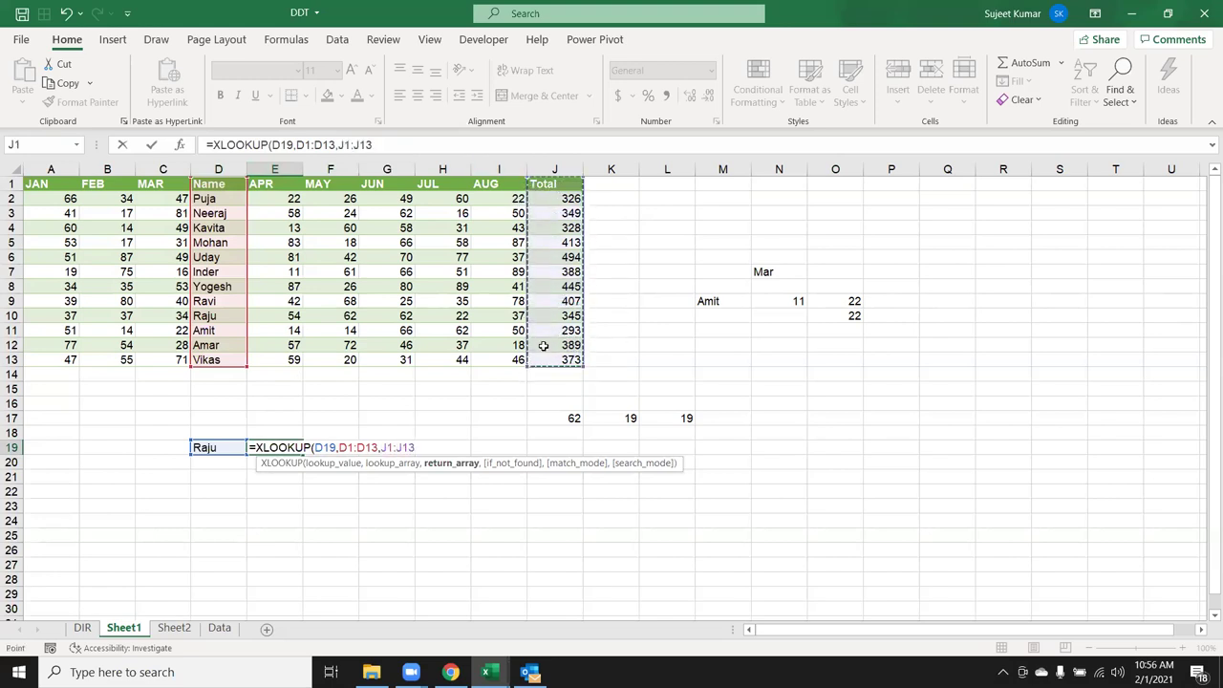
key(Return)
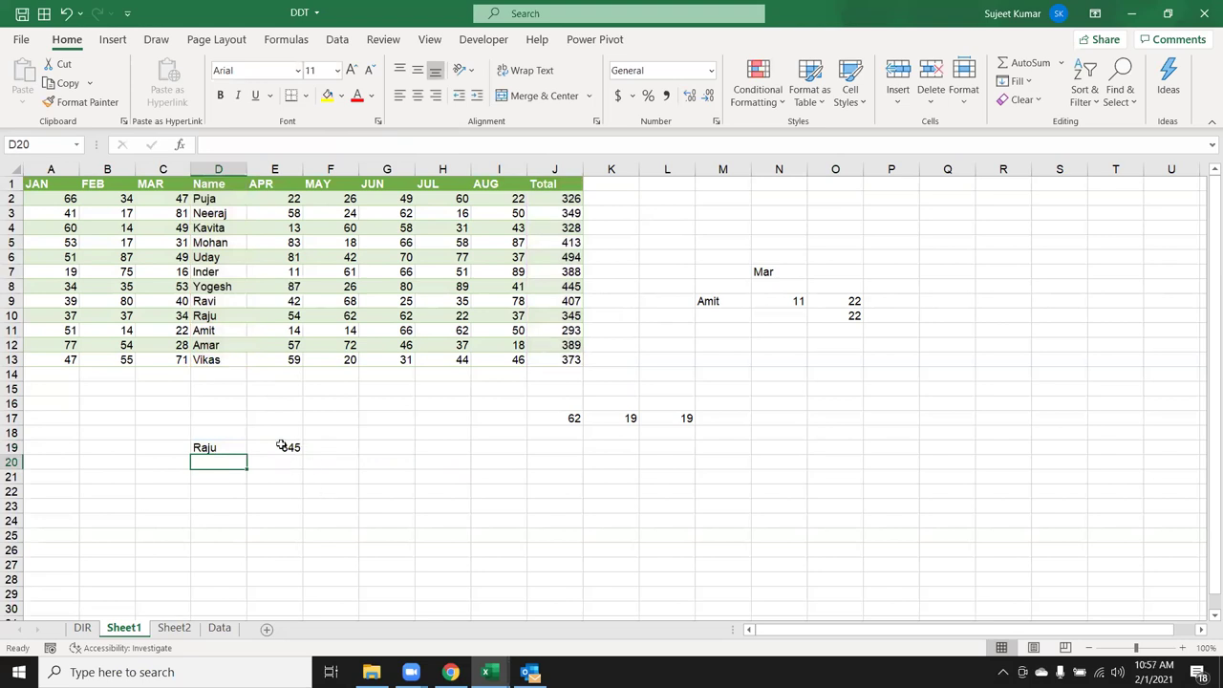
Step: Change E19's return range to A1:A13 so it returns Raju's JAN score, 37
click(283, 446)
double_click(284, 447)
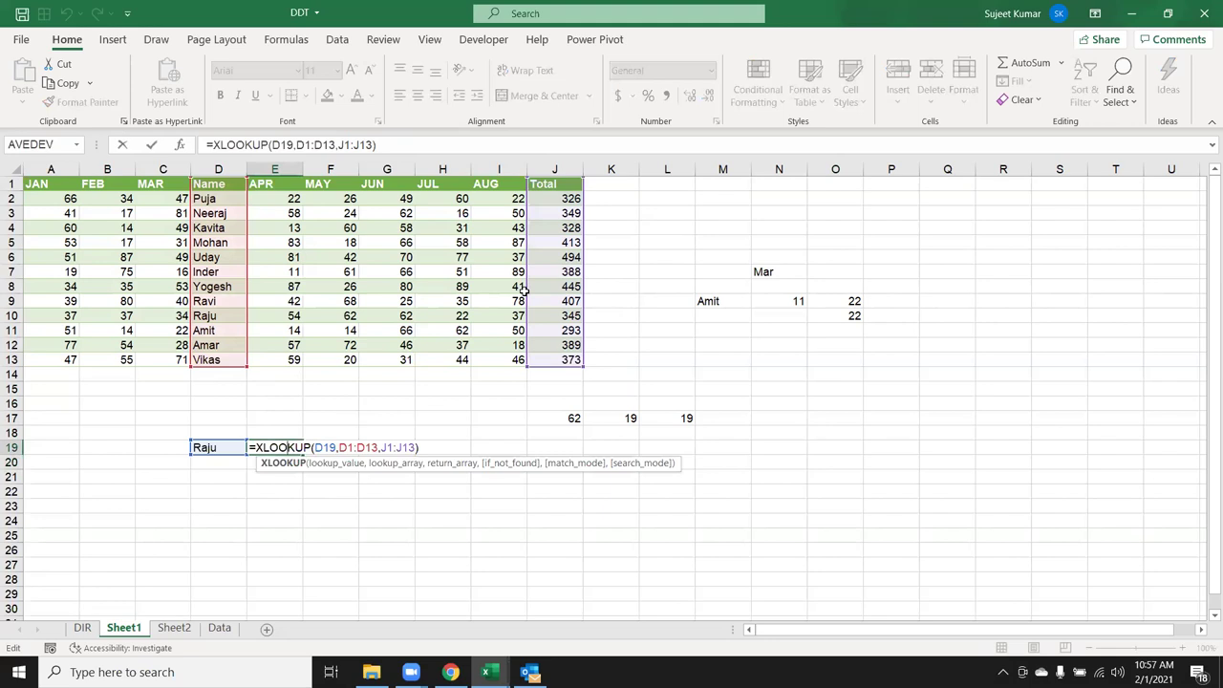
drag(525, 289, 61, 206)
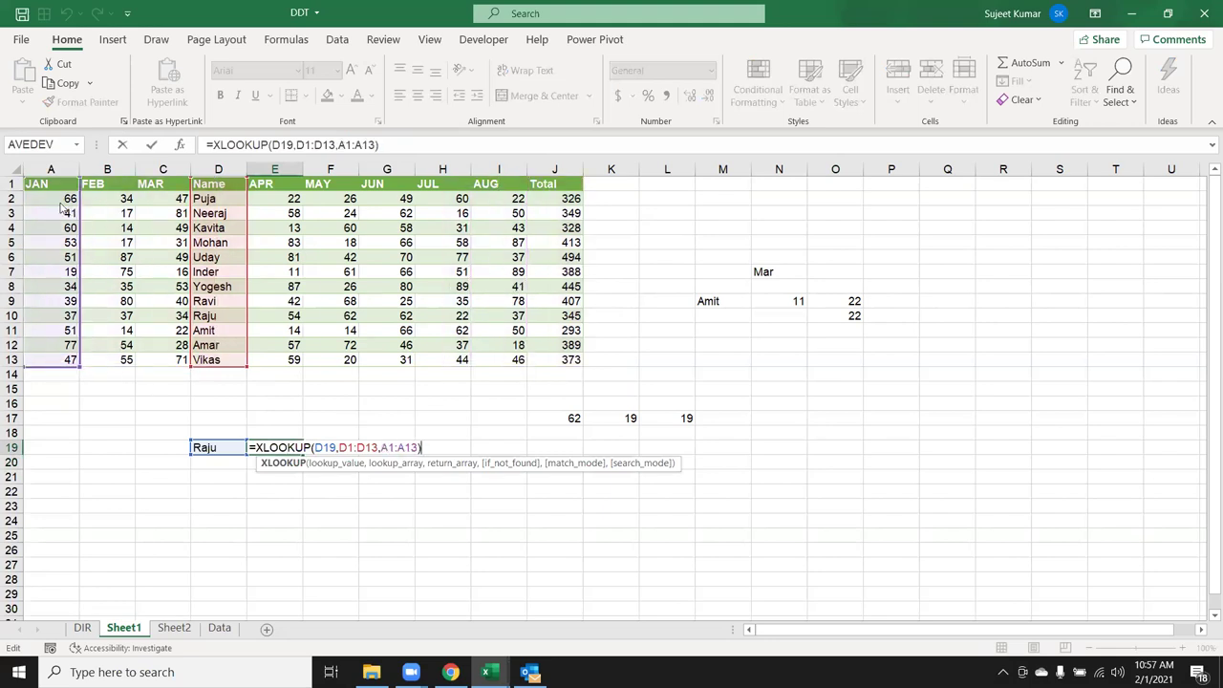
key(ctrl+Return)
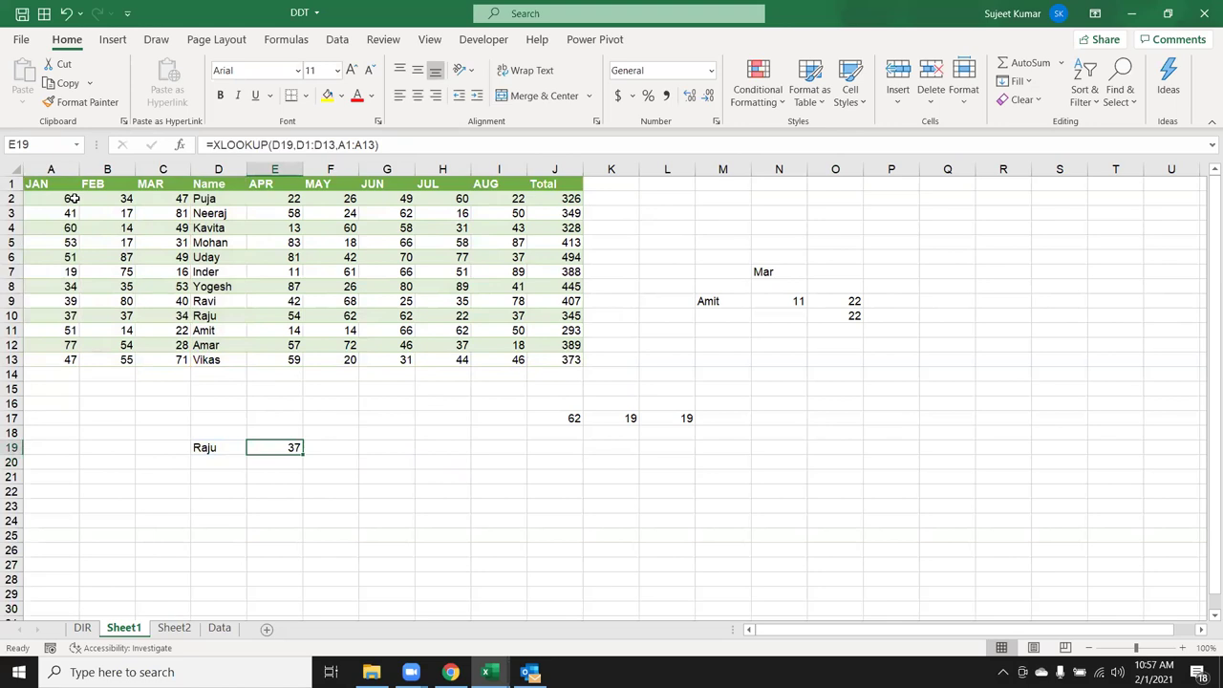
key(F2)
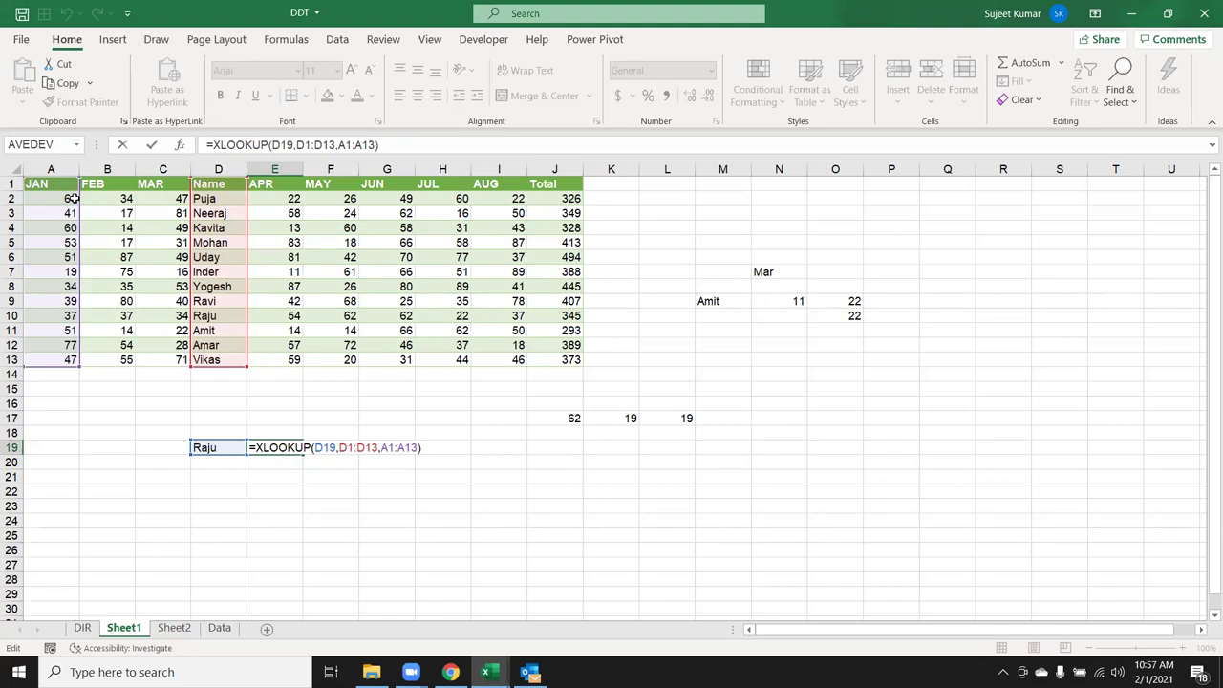
Step: Clear the name in D19 so E19's lookup shows #N/A
key(Return)
key(Up)
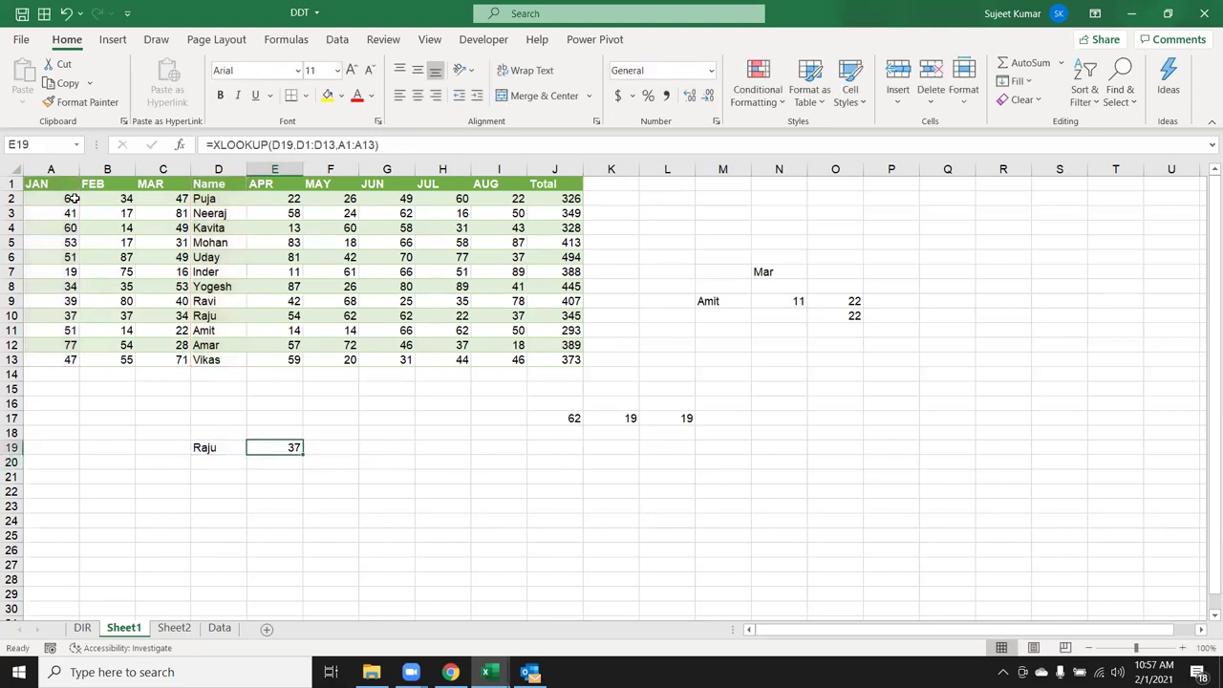
key(Left)
key(Delete)
key(Right)
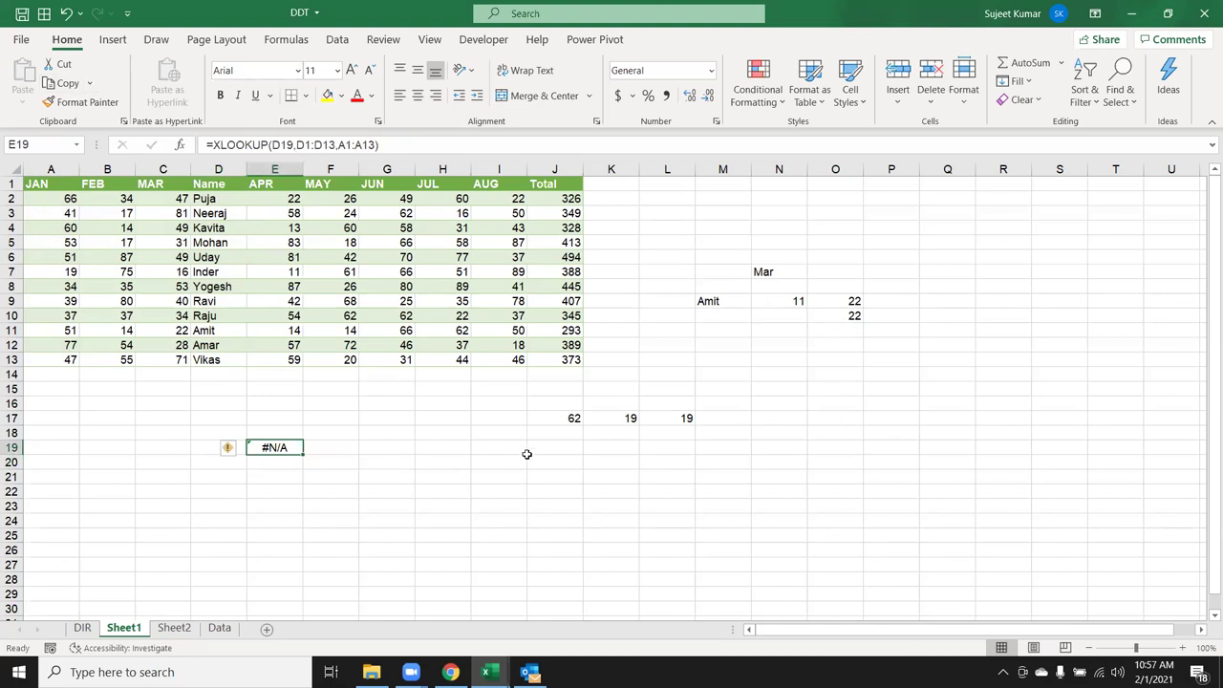
Step: Edit E19 to =XLOOKUP(D19,D1:D13,A1:A13,"OK") so missing names show OK
double_click(286, 447)
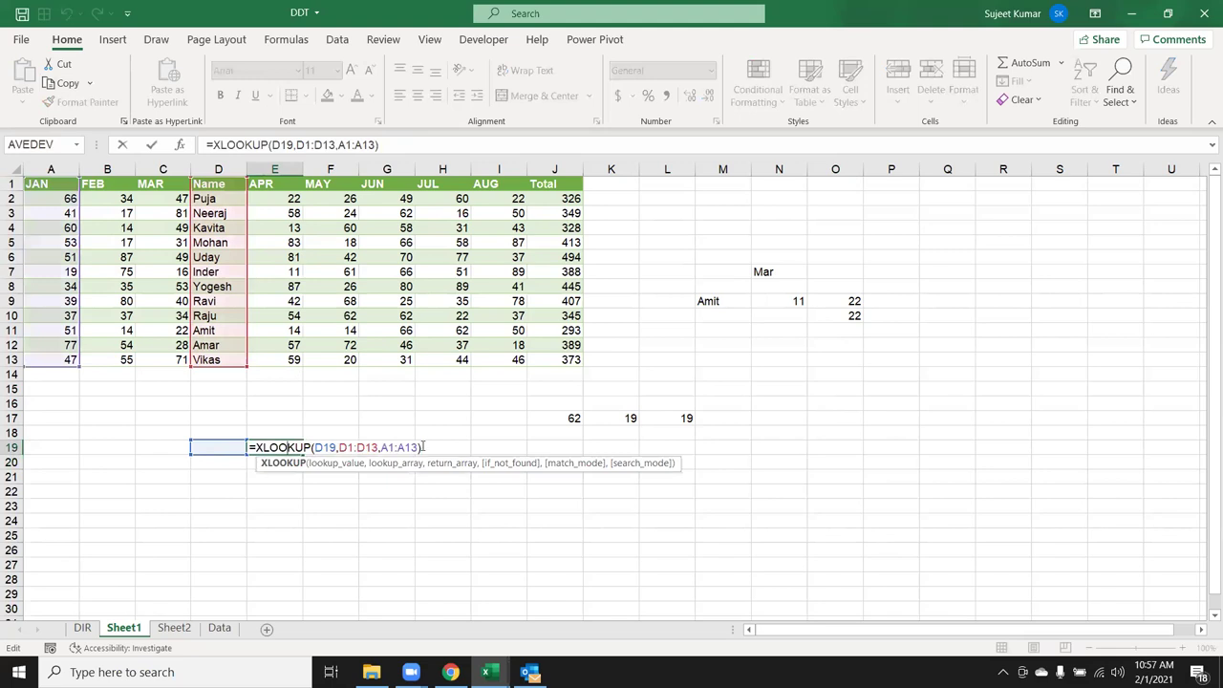
key(BackSpace)
text(,)
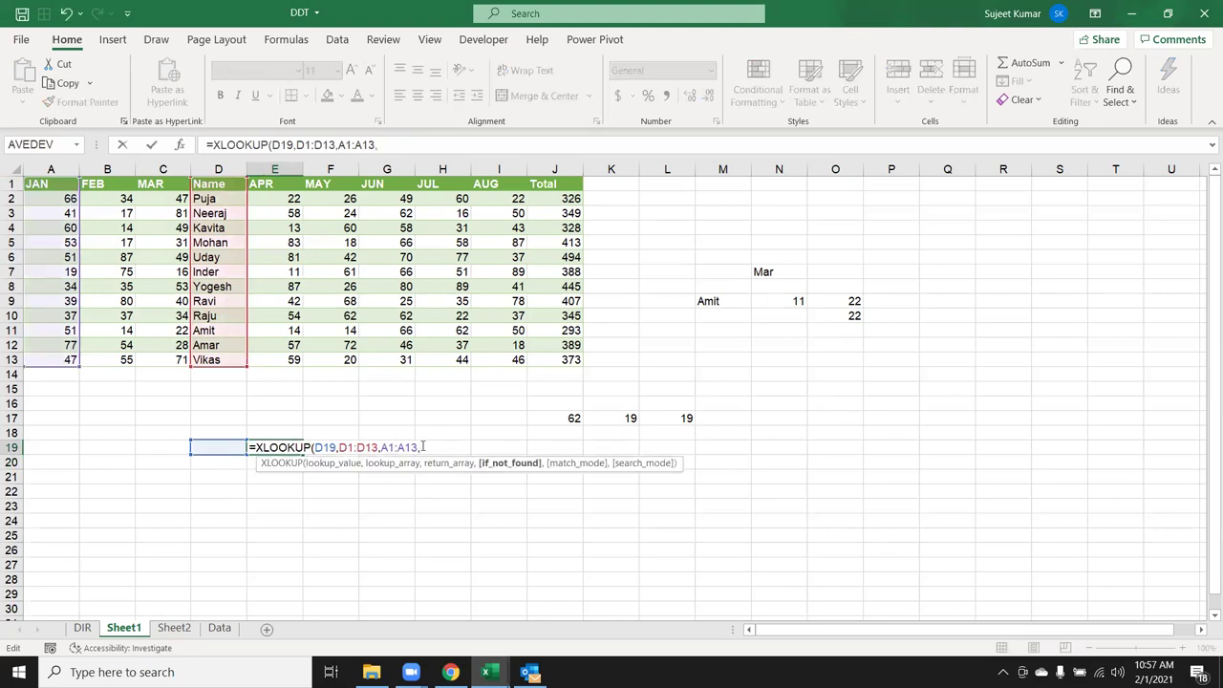
text(OK)
text("OK)
key(Return)
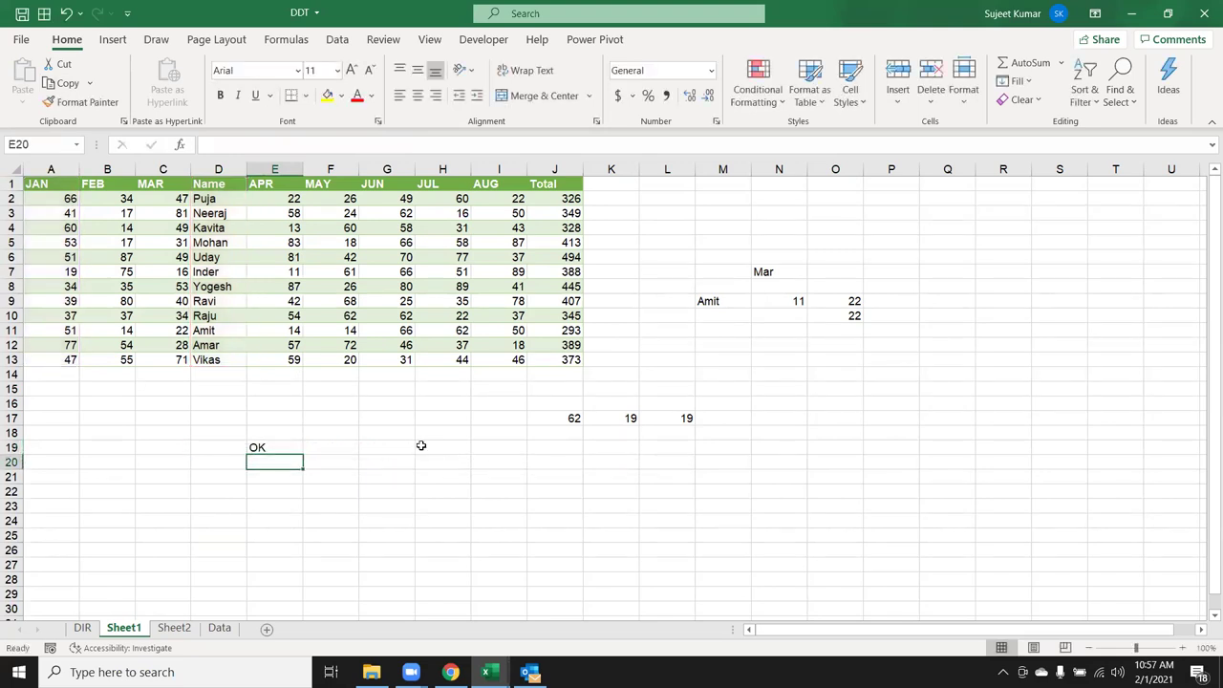
Step: Look up Puja in D19 to get 66 in E19, then go to Sheet2
key(Up)
key(Left)
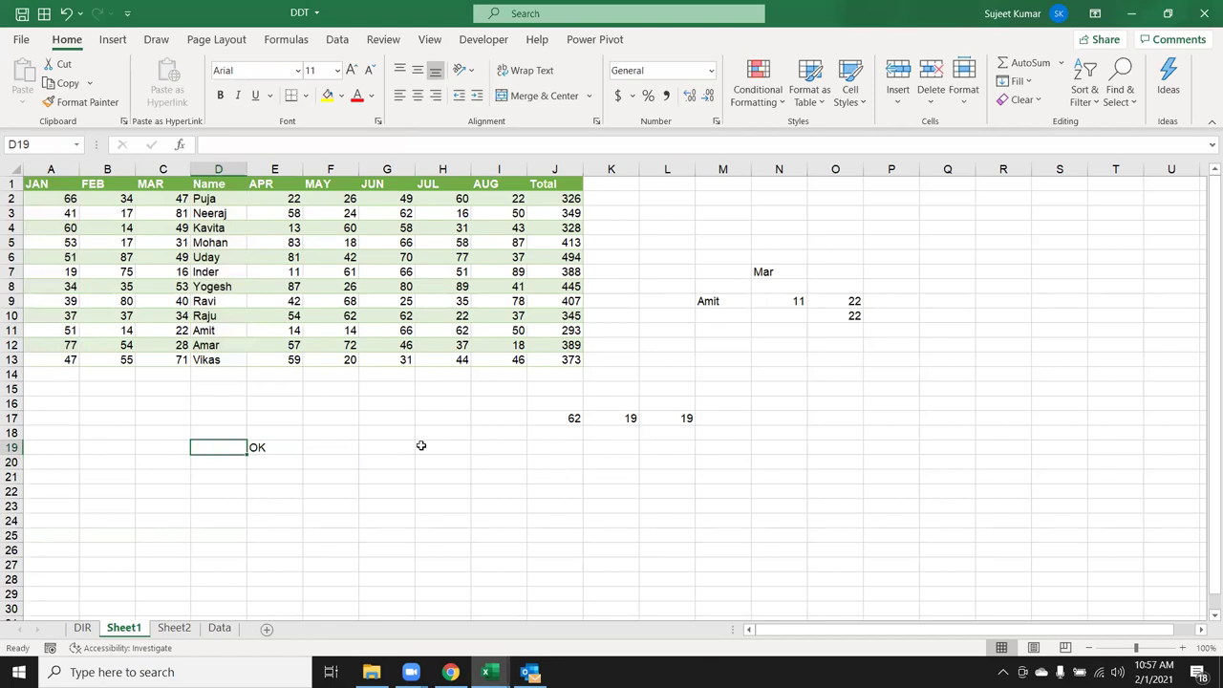
text(Puja)
key(Return)
key(Up)
key(Right)
key(XF86AudioRaiseVolume)
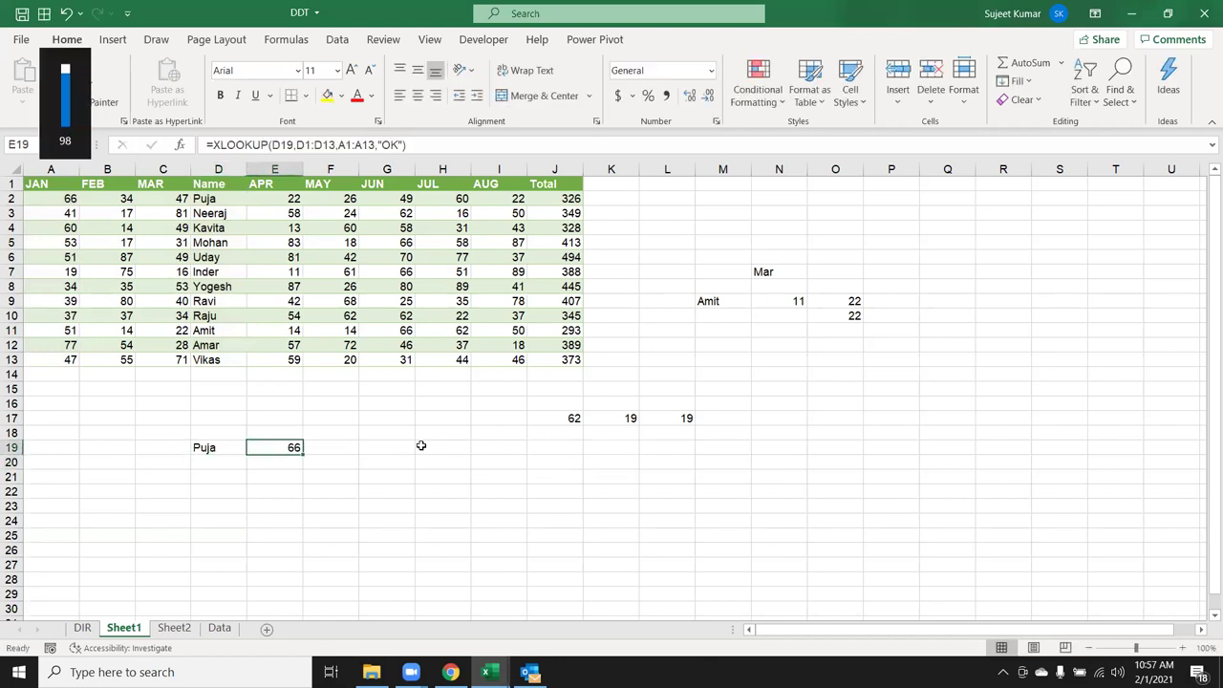
click(388, 445)
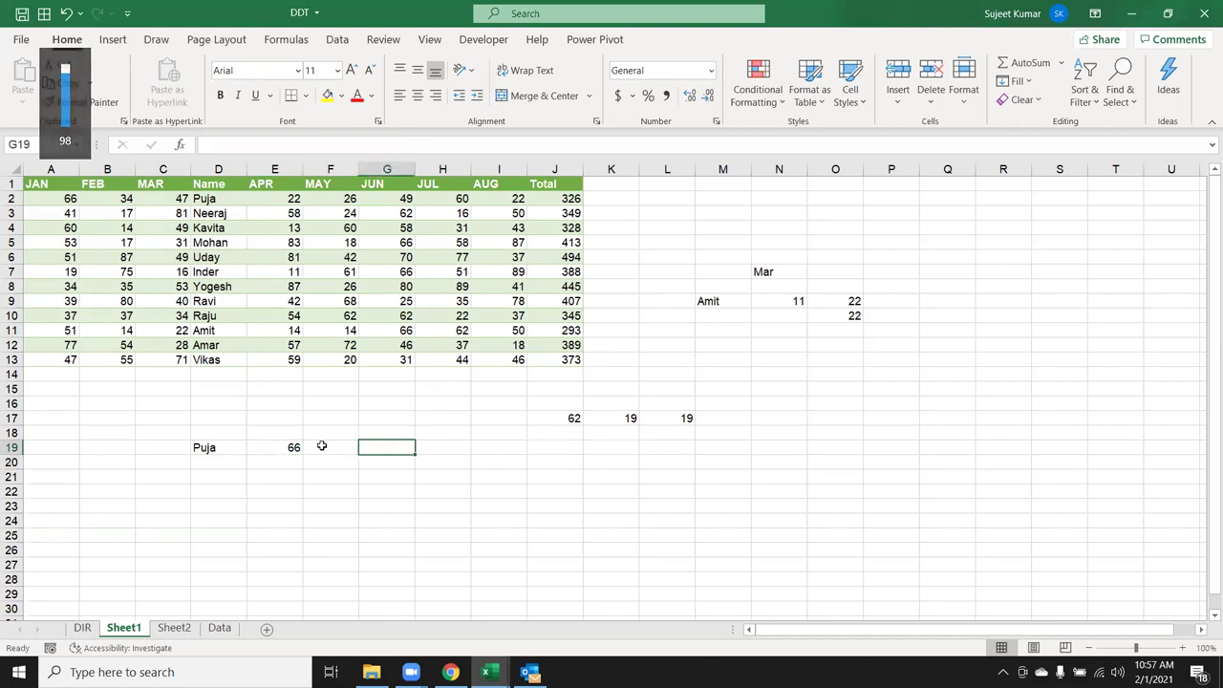
double_click(280, 449)
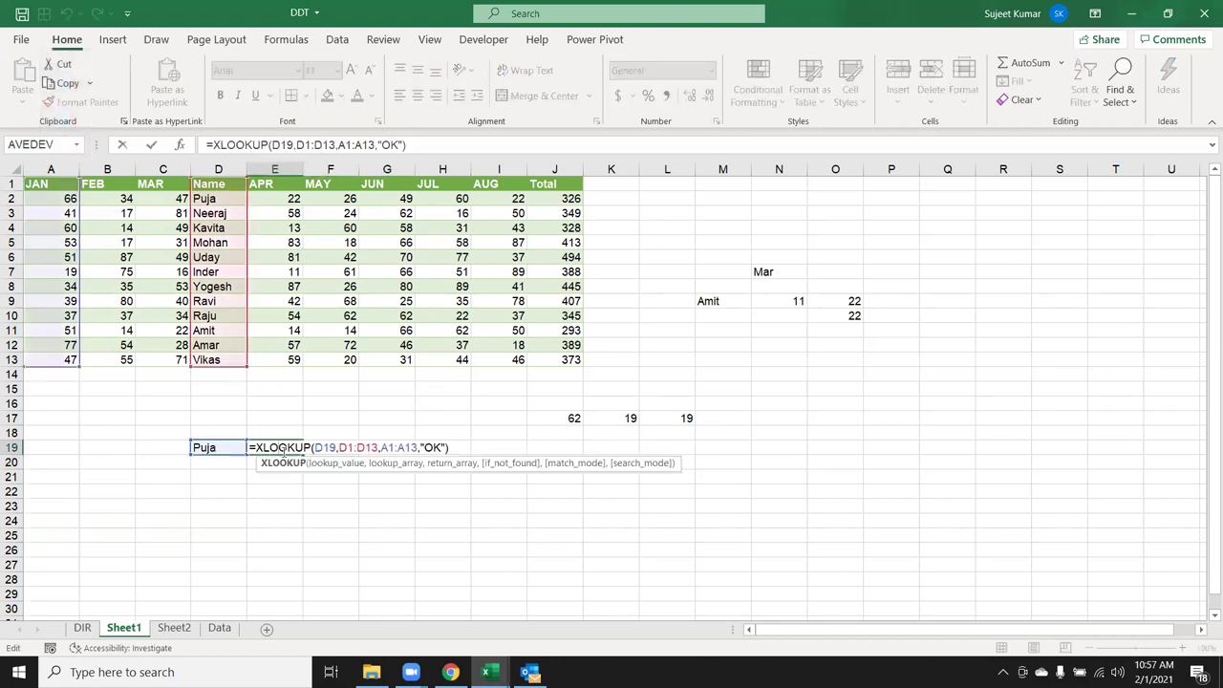
key(Escape)
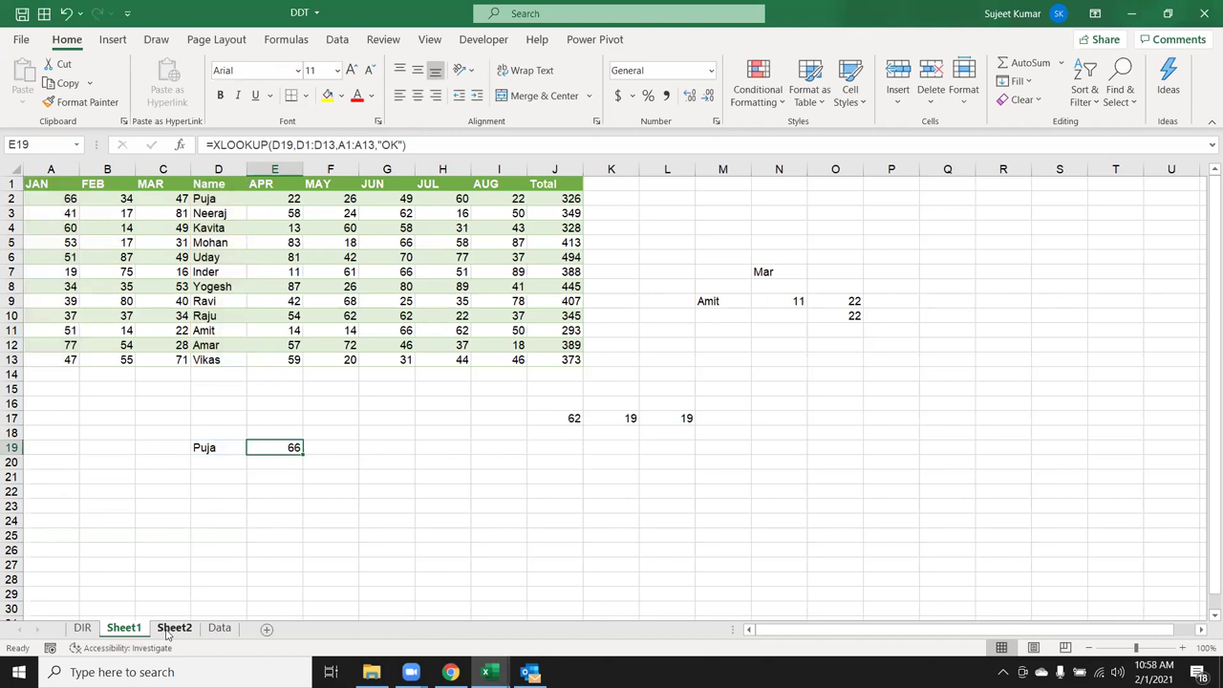
click(170, 631)
Step: In C15, enter =XLOOKUP(C14,A1:M1,A7:M7) to return Inder's total of 388
click(151, 387)
text(=xl)
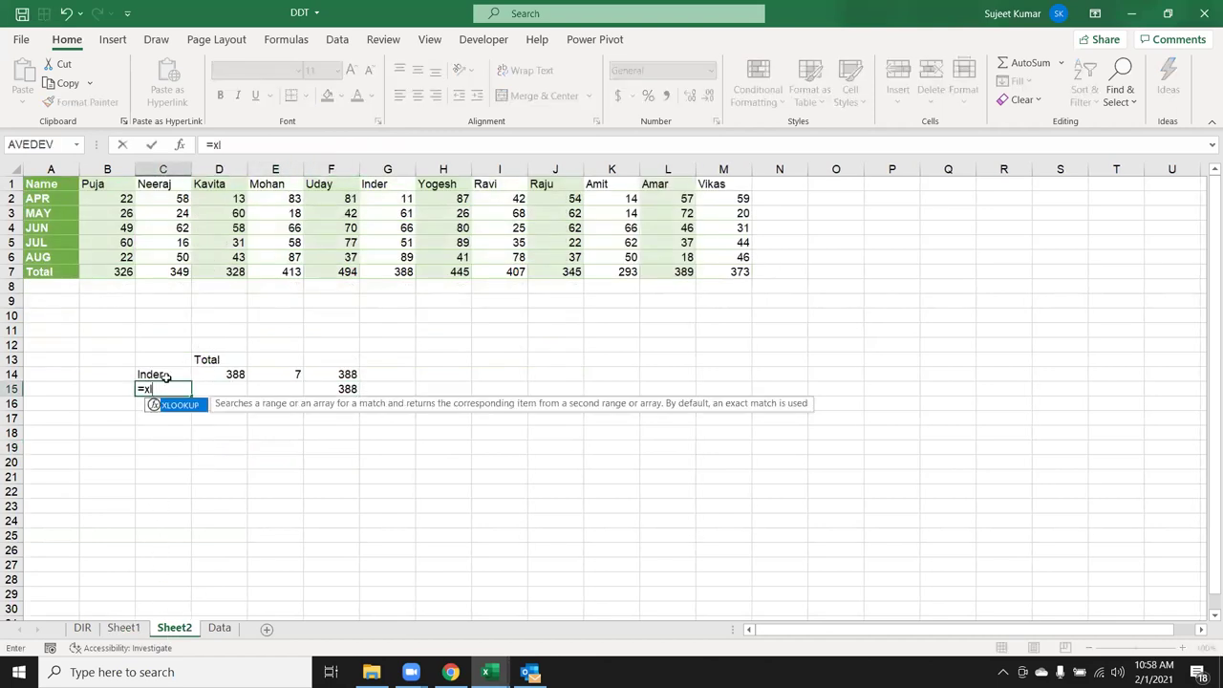
key(Tab)
click(154, 375)
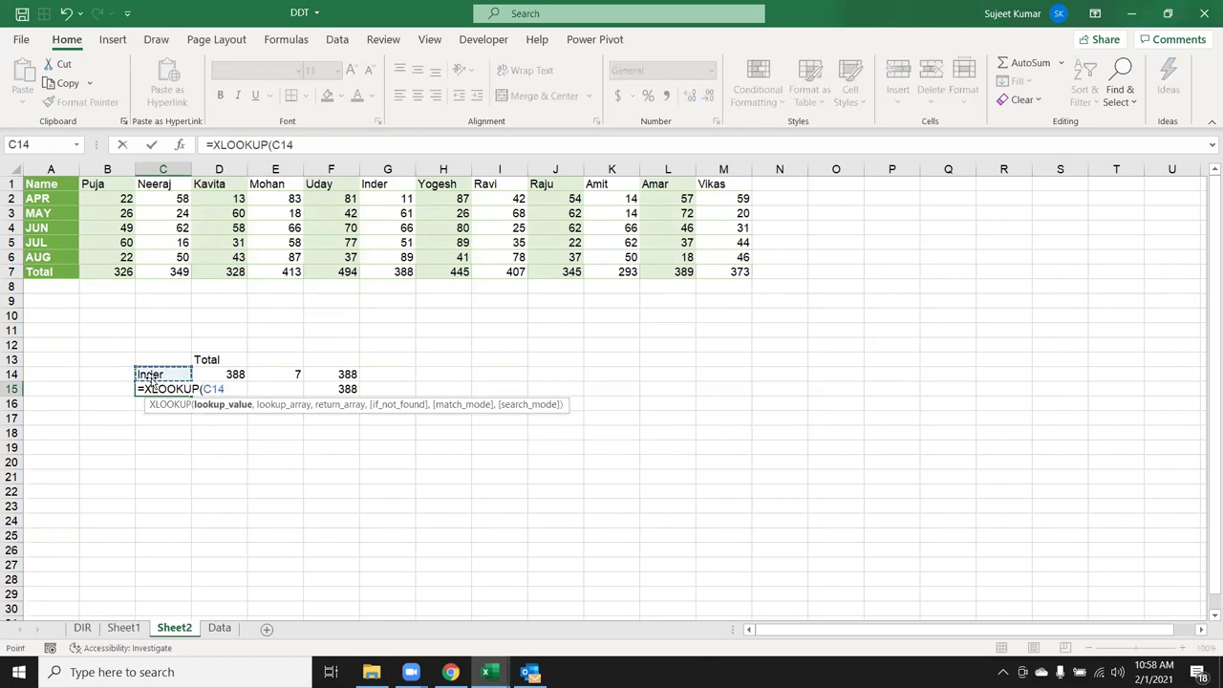
text(,)
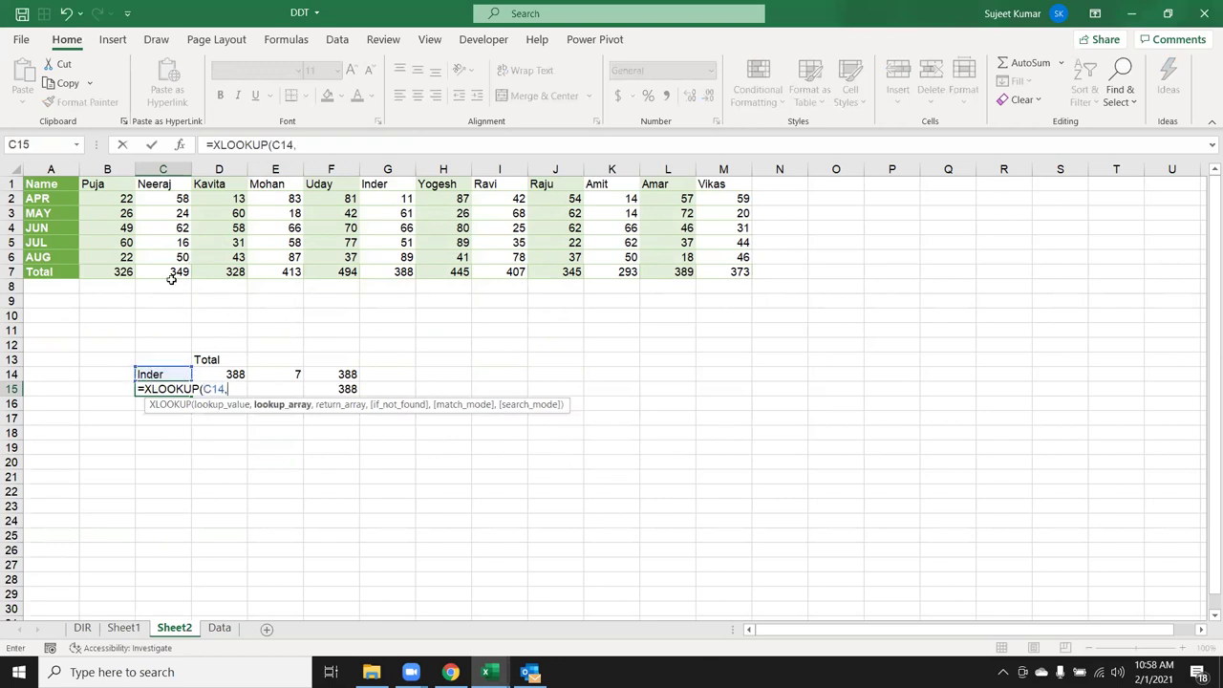
drag(36, 187, 718, 183)
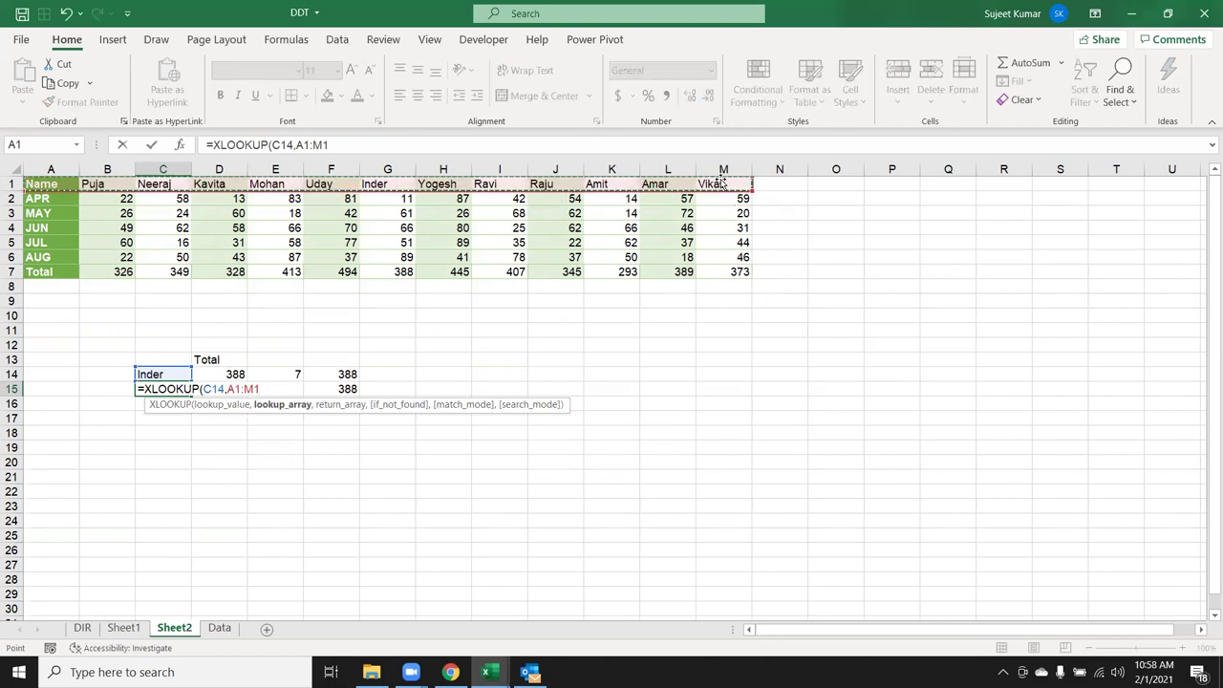
text(,)
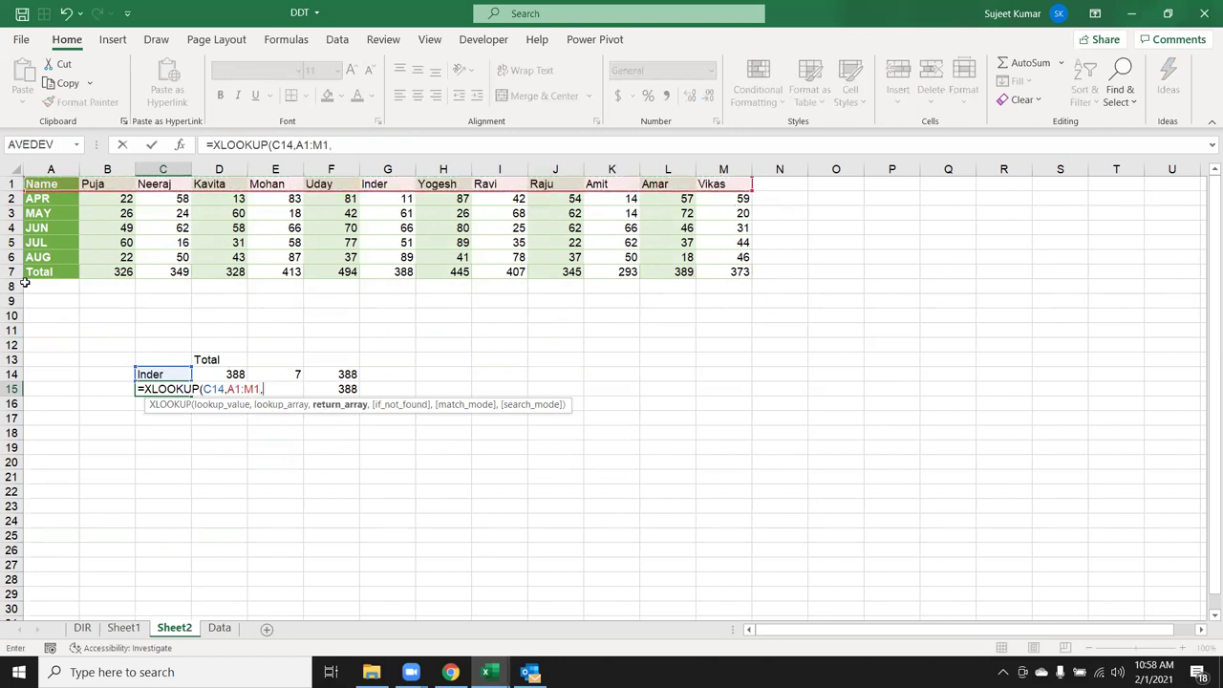
drag(36, 271, 736, 272)
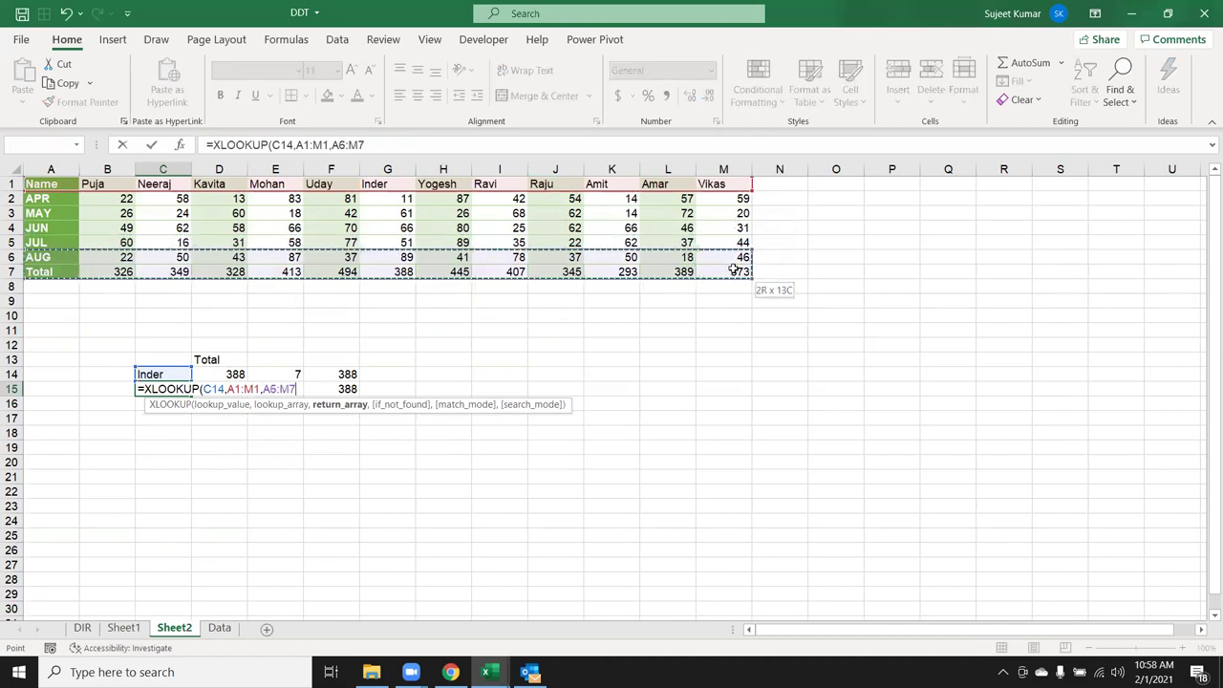
key(Return)
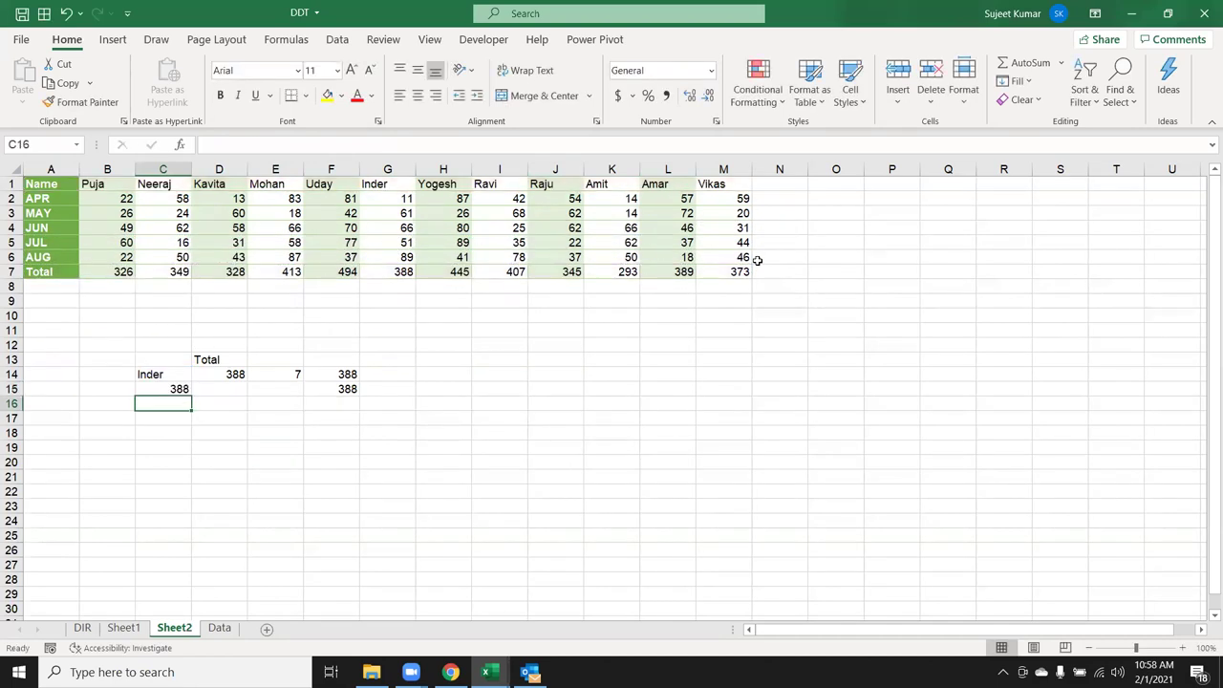
key(Up)
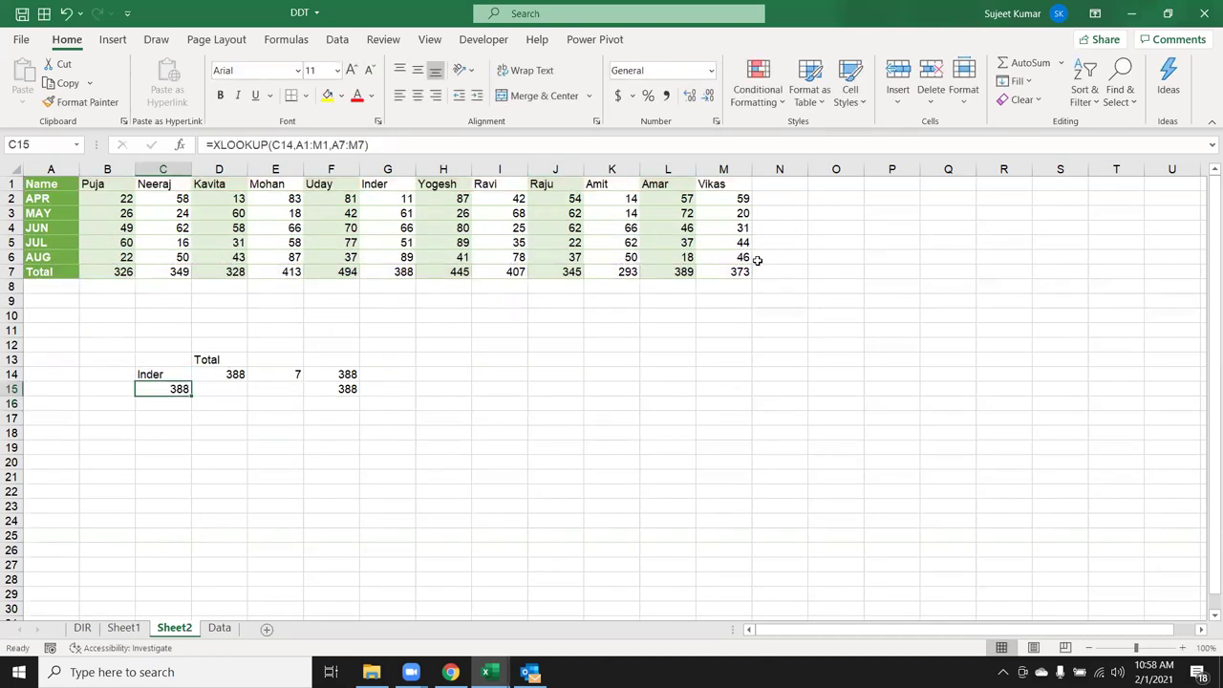